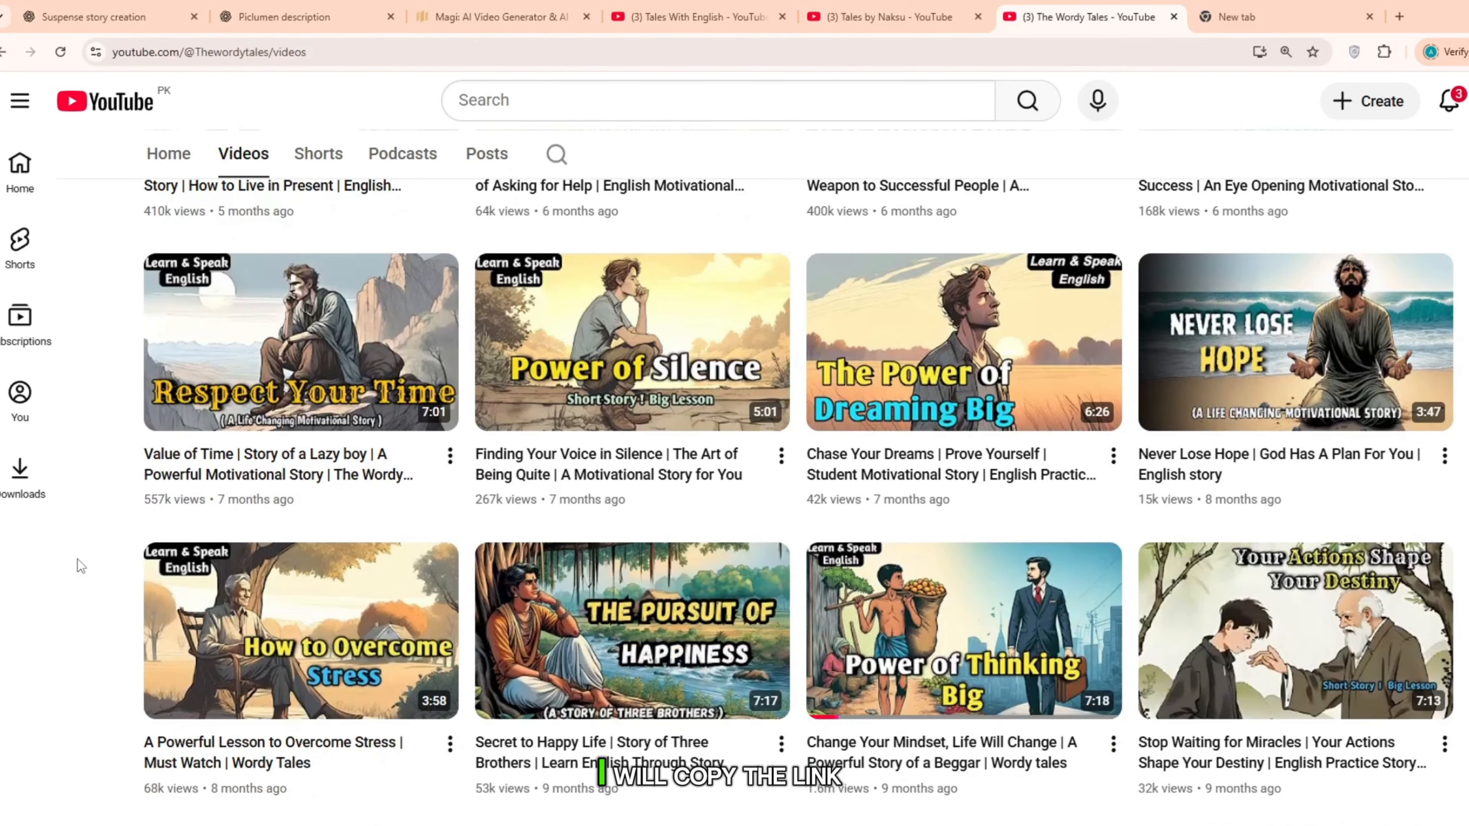
# - Review The Wordy Tales channel's video list and its Social Blade statistics
pyautogui.scroll(-1, 78, 558)
pyautogui.scroll(-1, 78, 559)
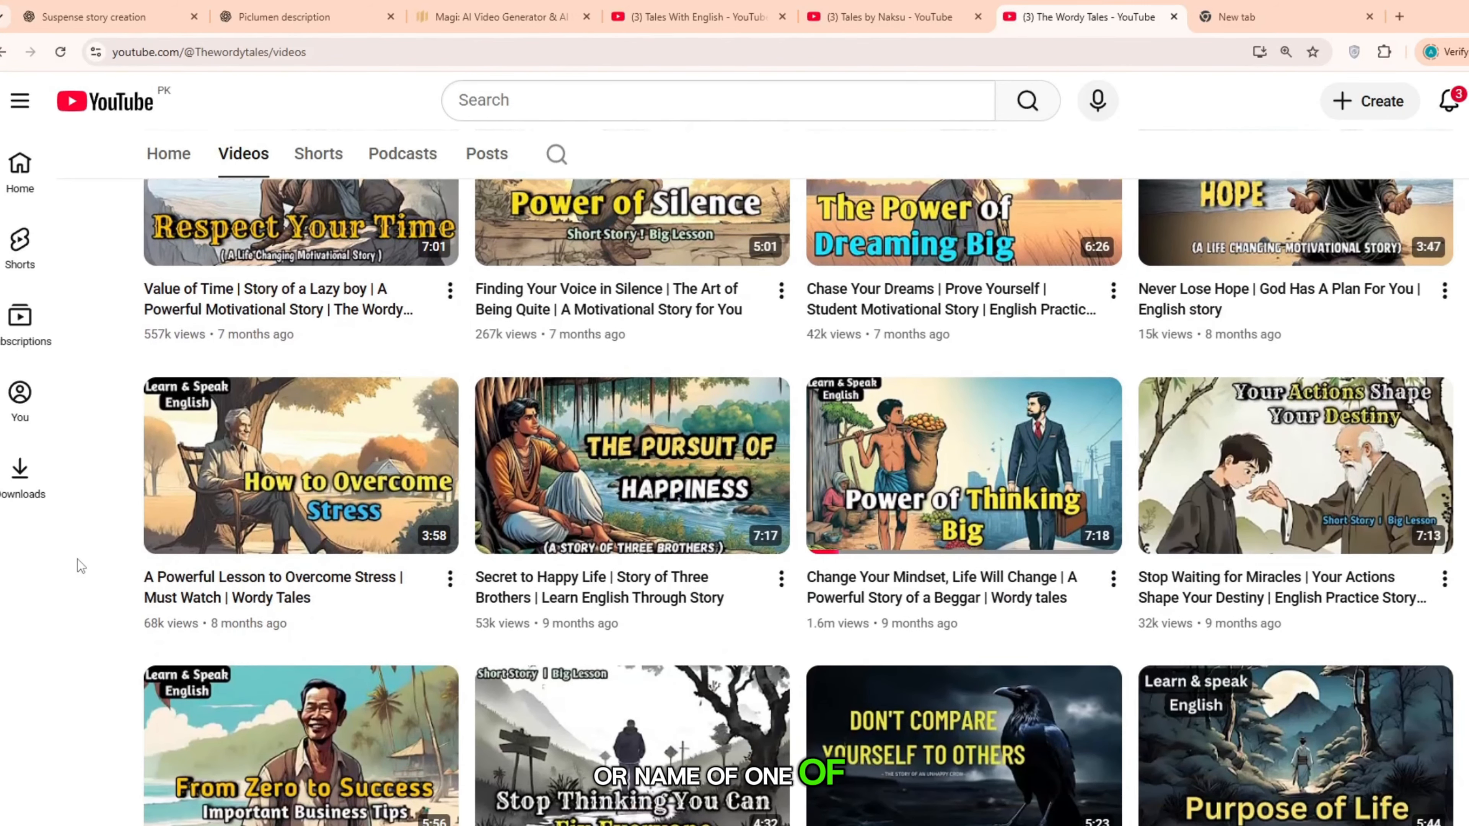
pyautogui.scroll(-1, 78, 558)
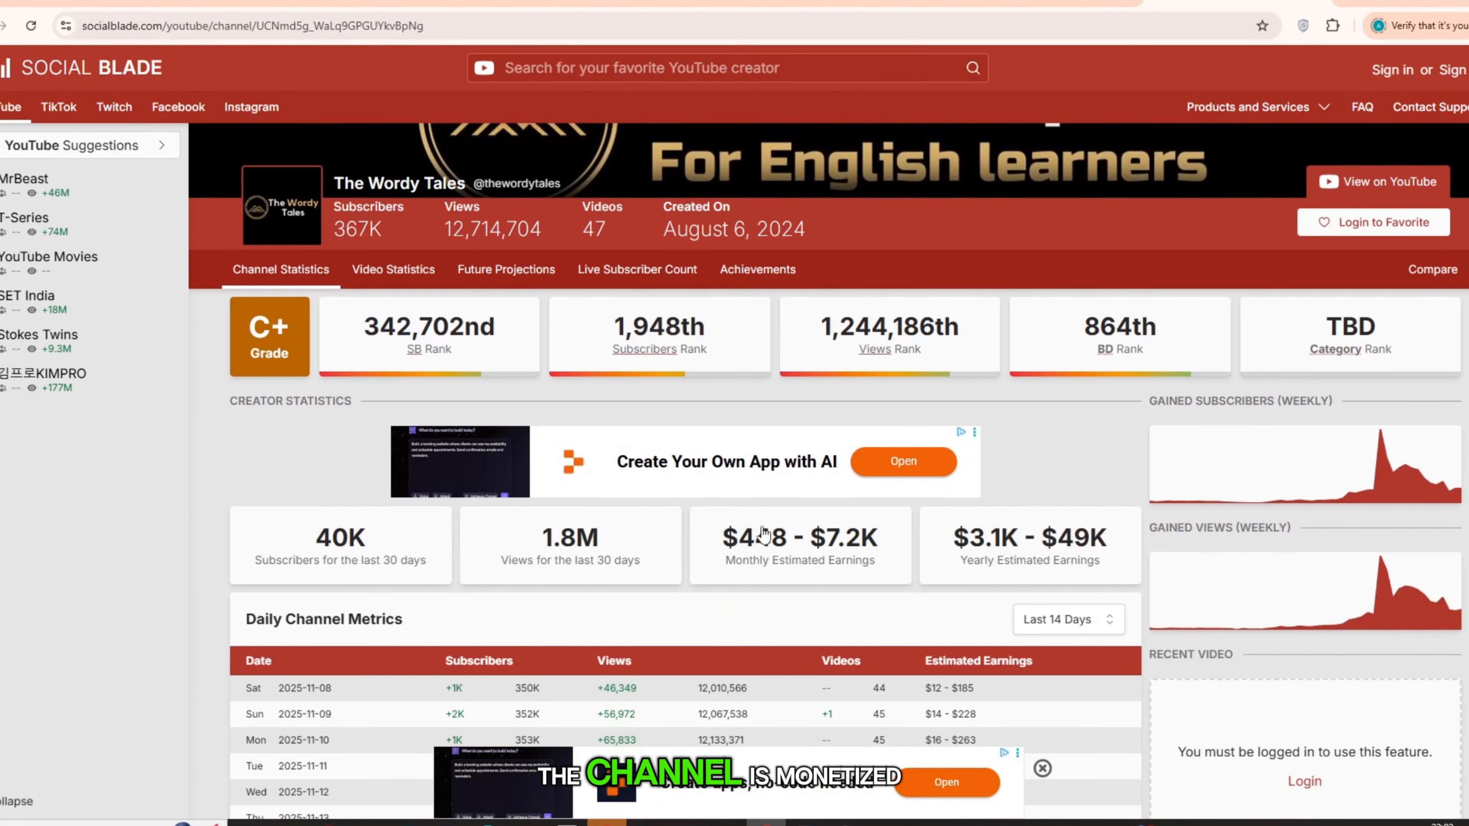
pyautogui.scroll(-1, 764, 536)
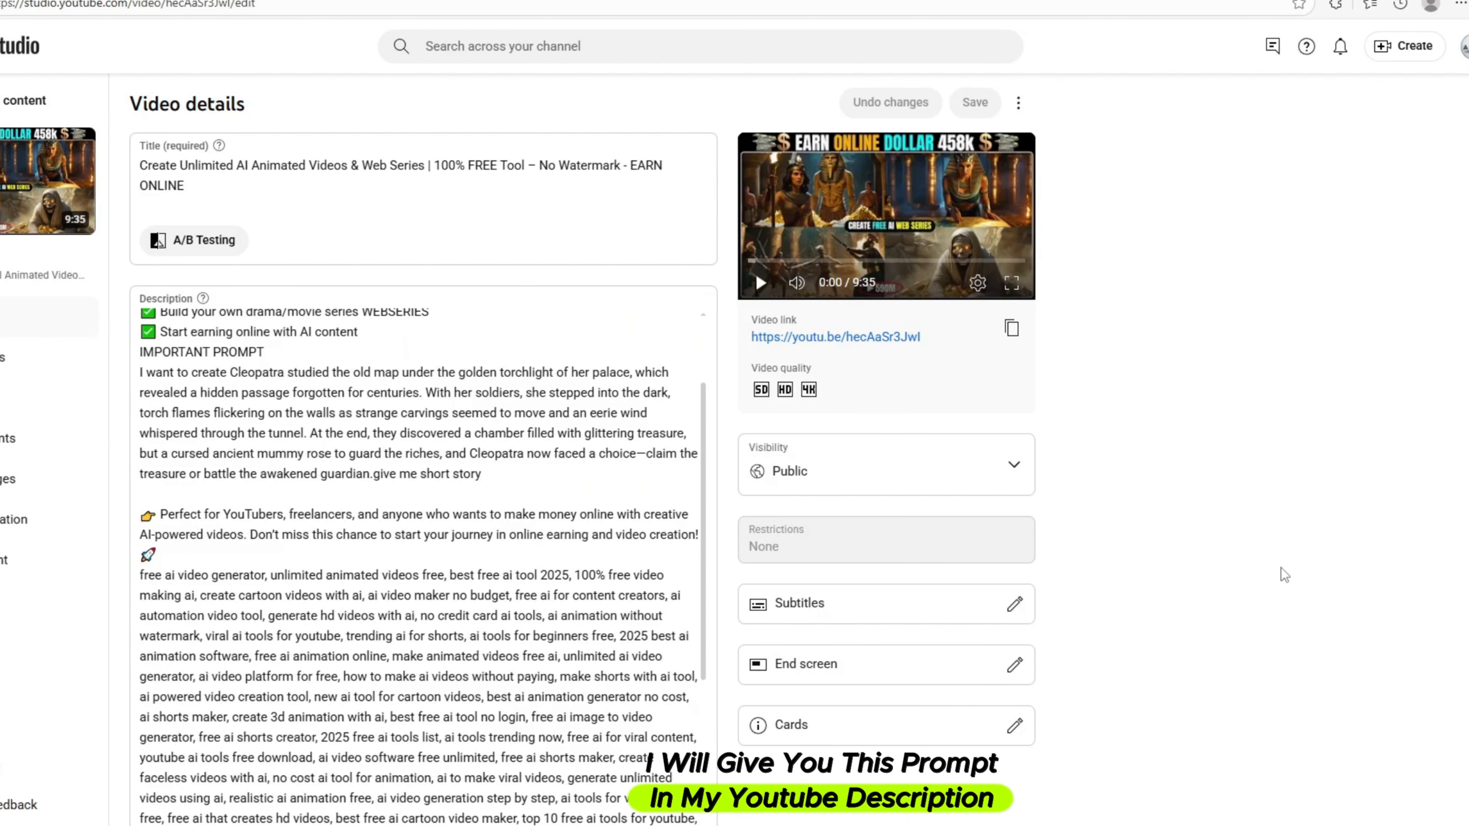
# - Submit the Cleopatra hidden-passage and cursed-mummy prompt from the video description to ChatGPT, asking for a short story
pyautogui.scroll(2, 201, 442)
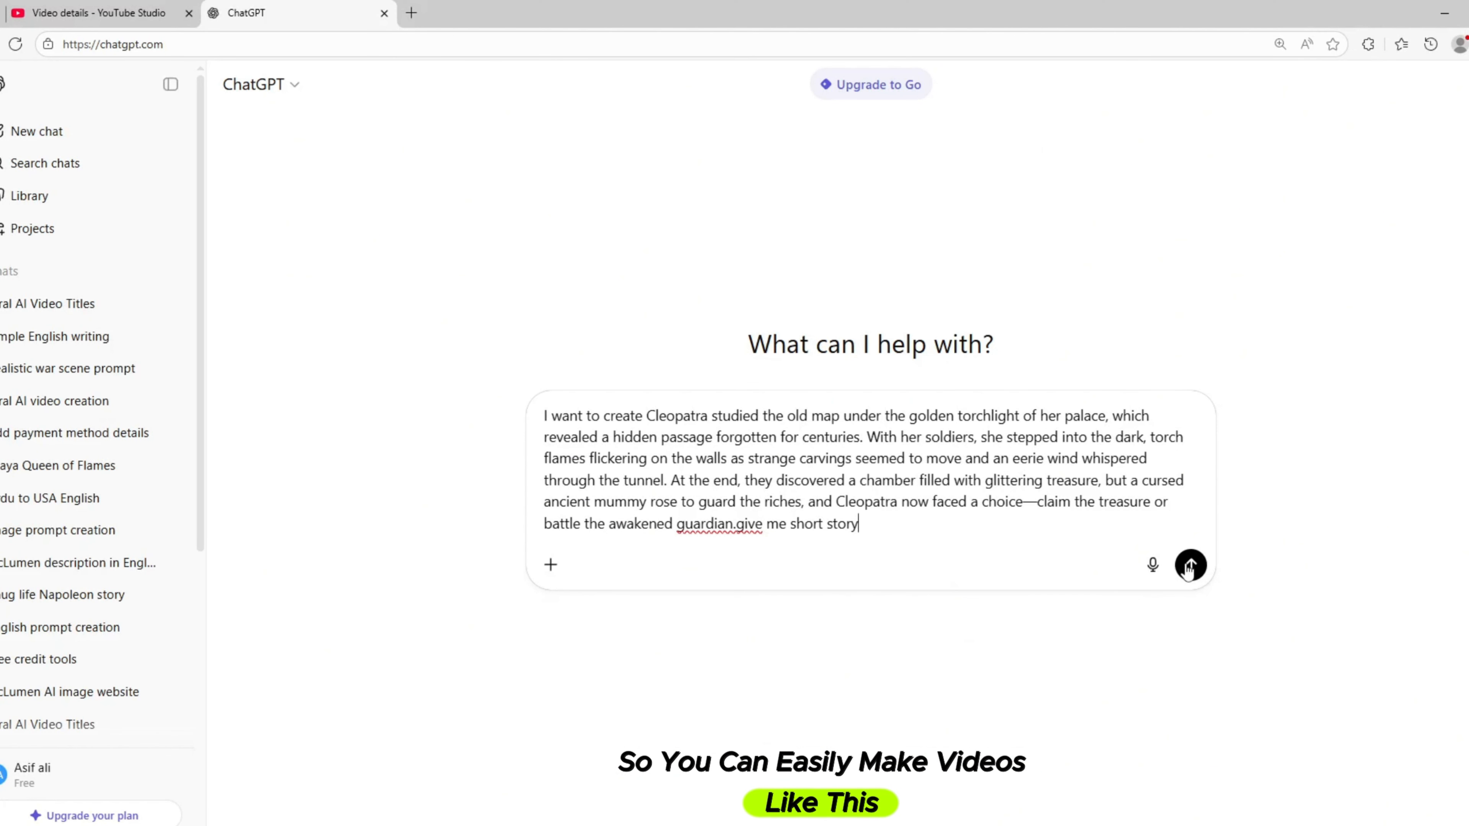
pyautogui.click(1189, 565)
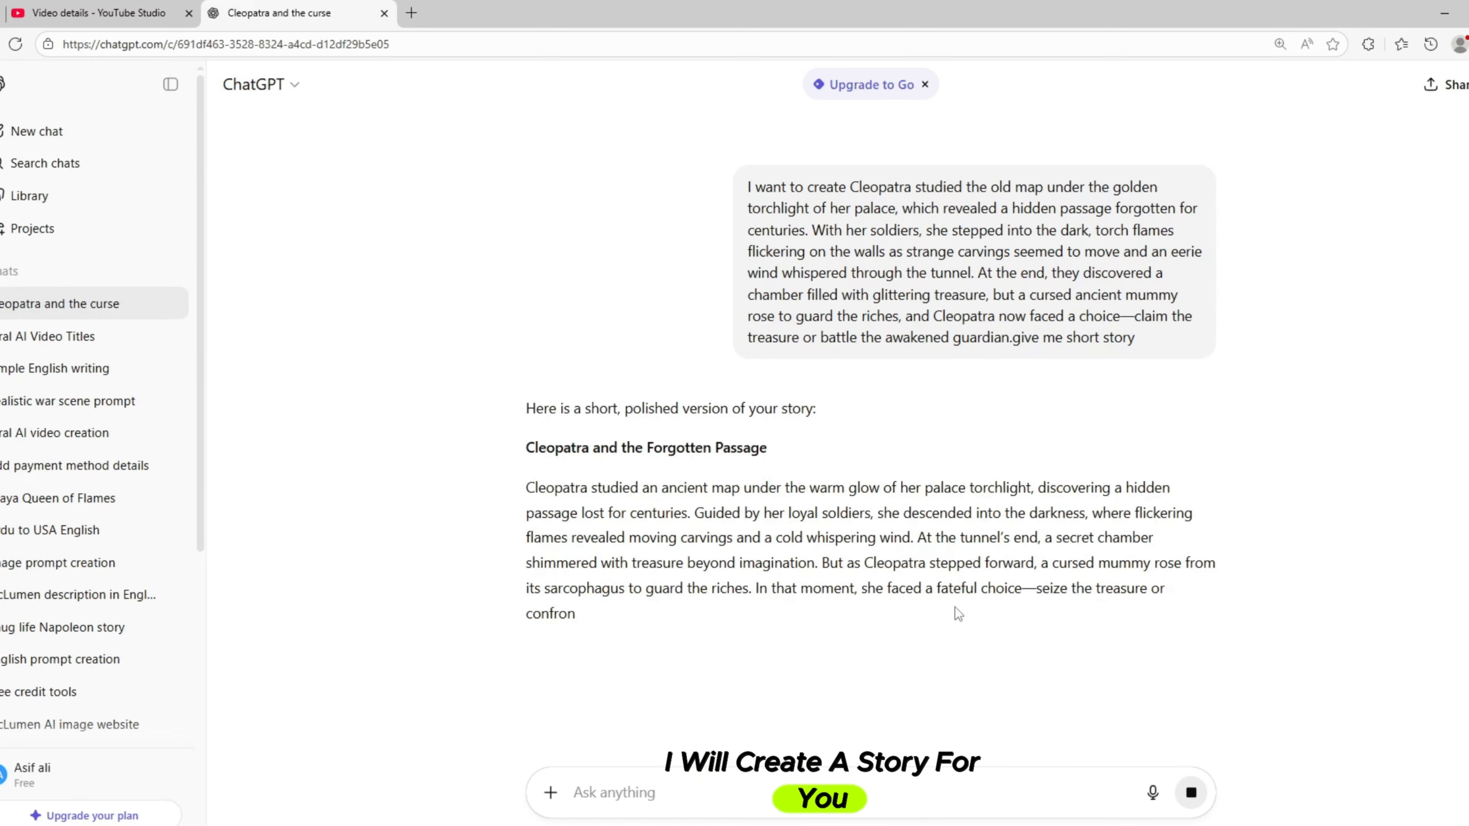
pyautogui.scroll(-1, 843, 617)
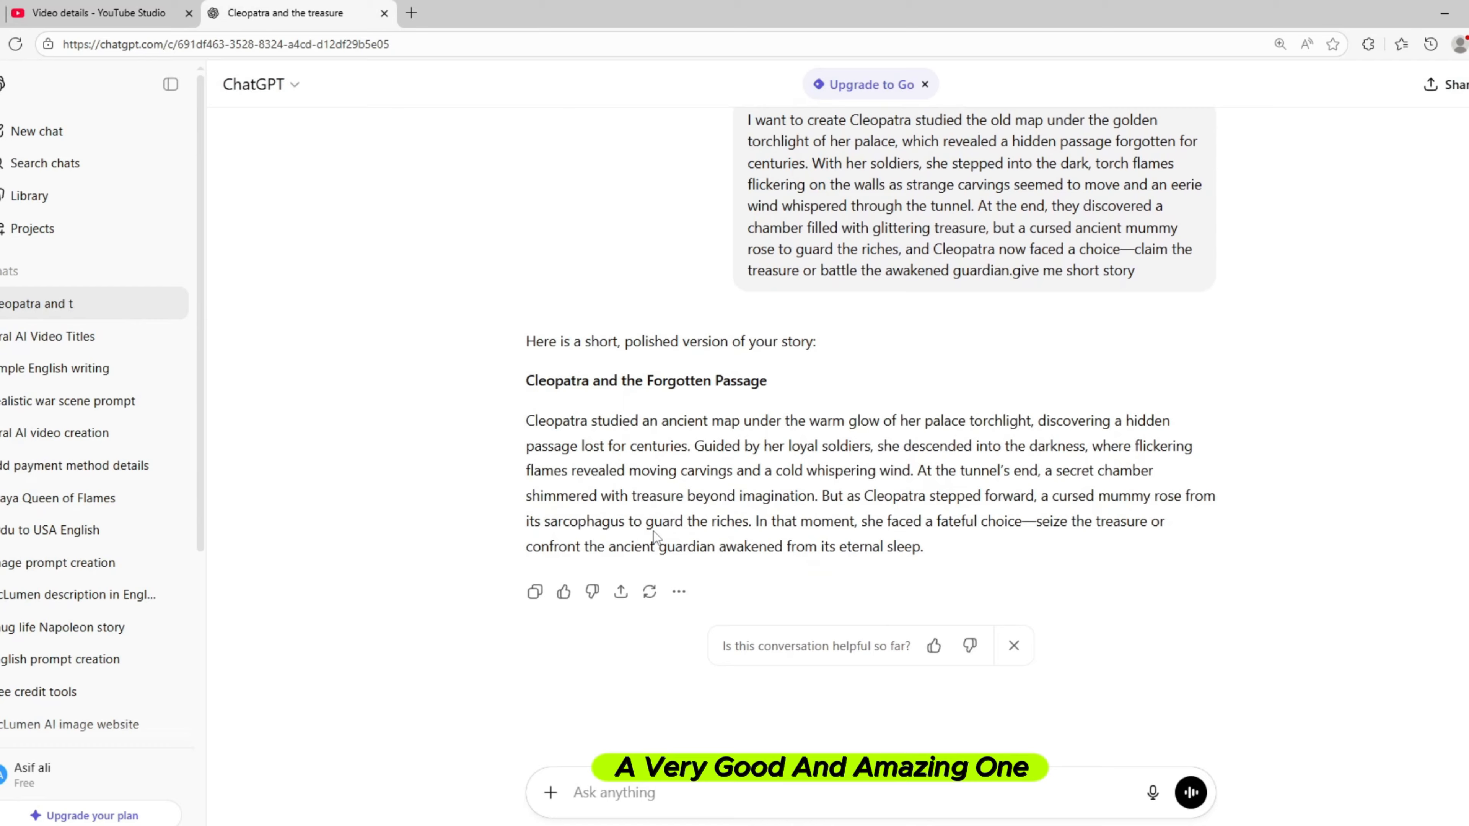
pyautogui.scroll(1, 653, 532)
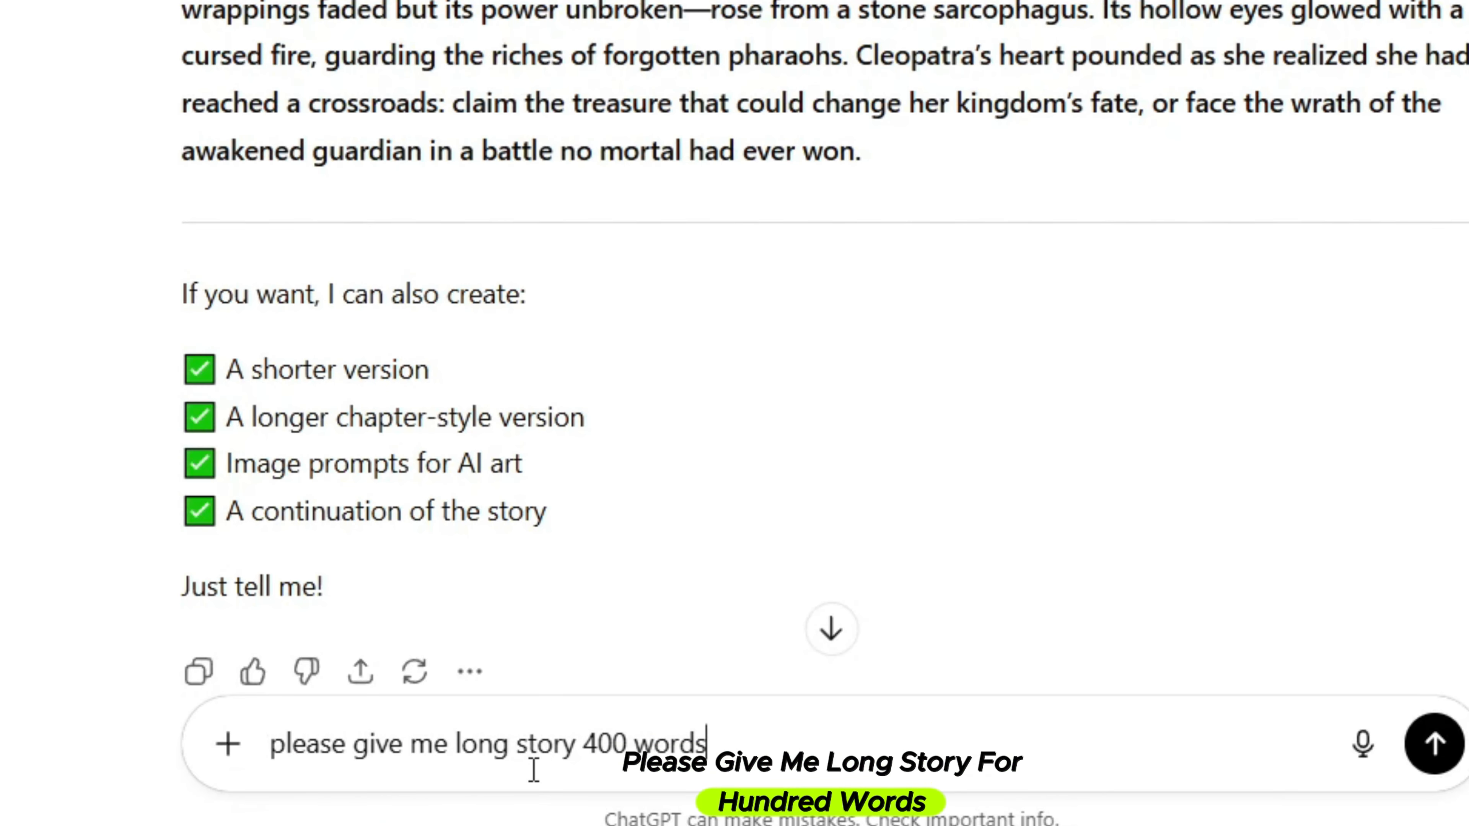
# - Ask ChatGPT for a long 400-word version of the Cleopatra story and read through it
pyautogui.press('Return')
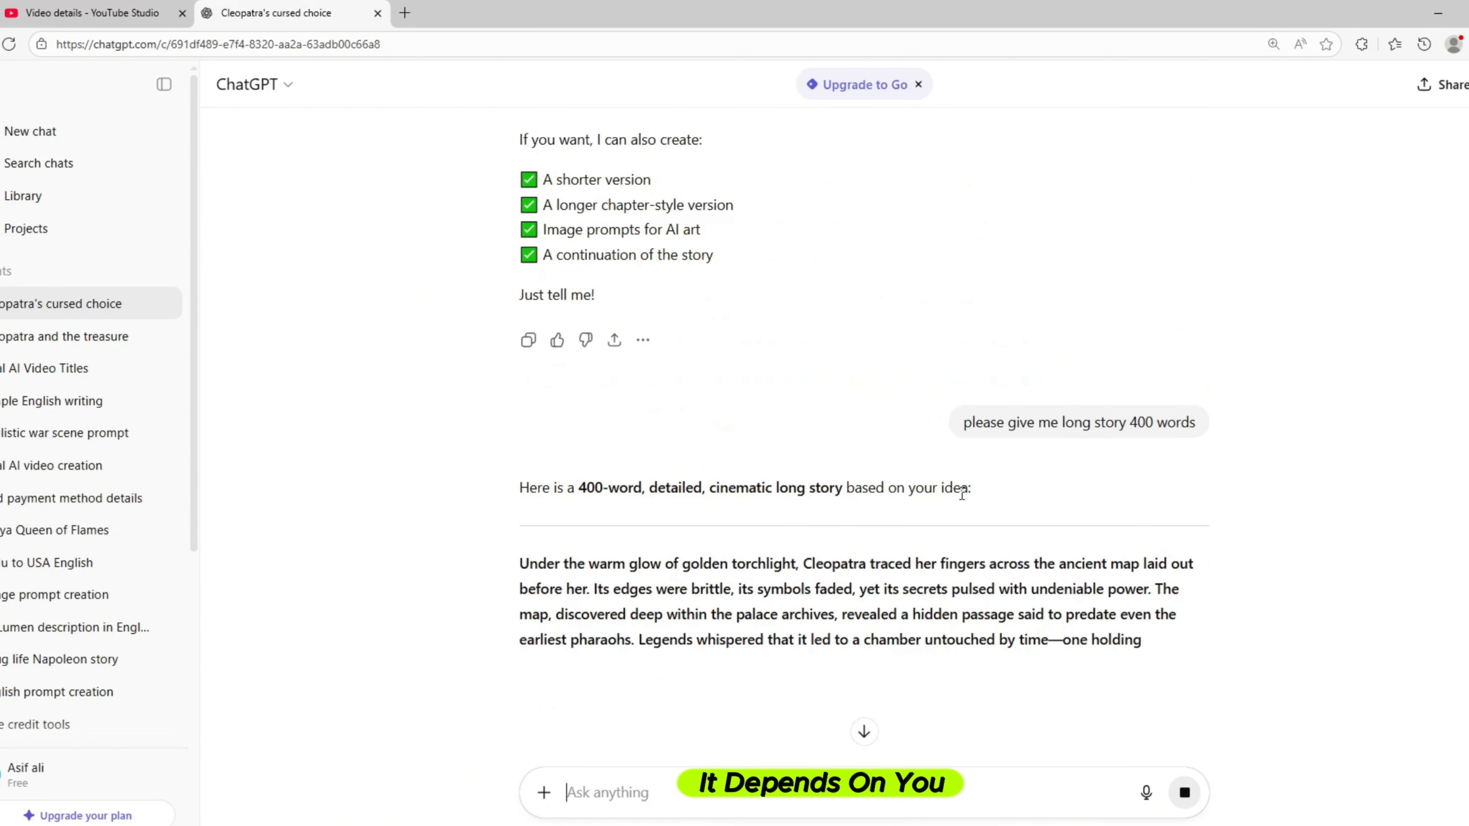
pyautogui.scroll(-4, 962, 493)
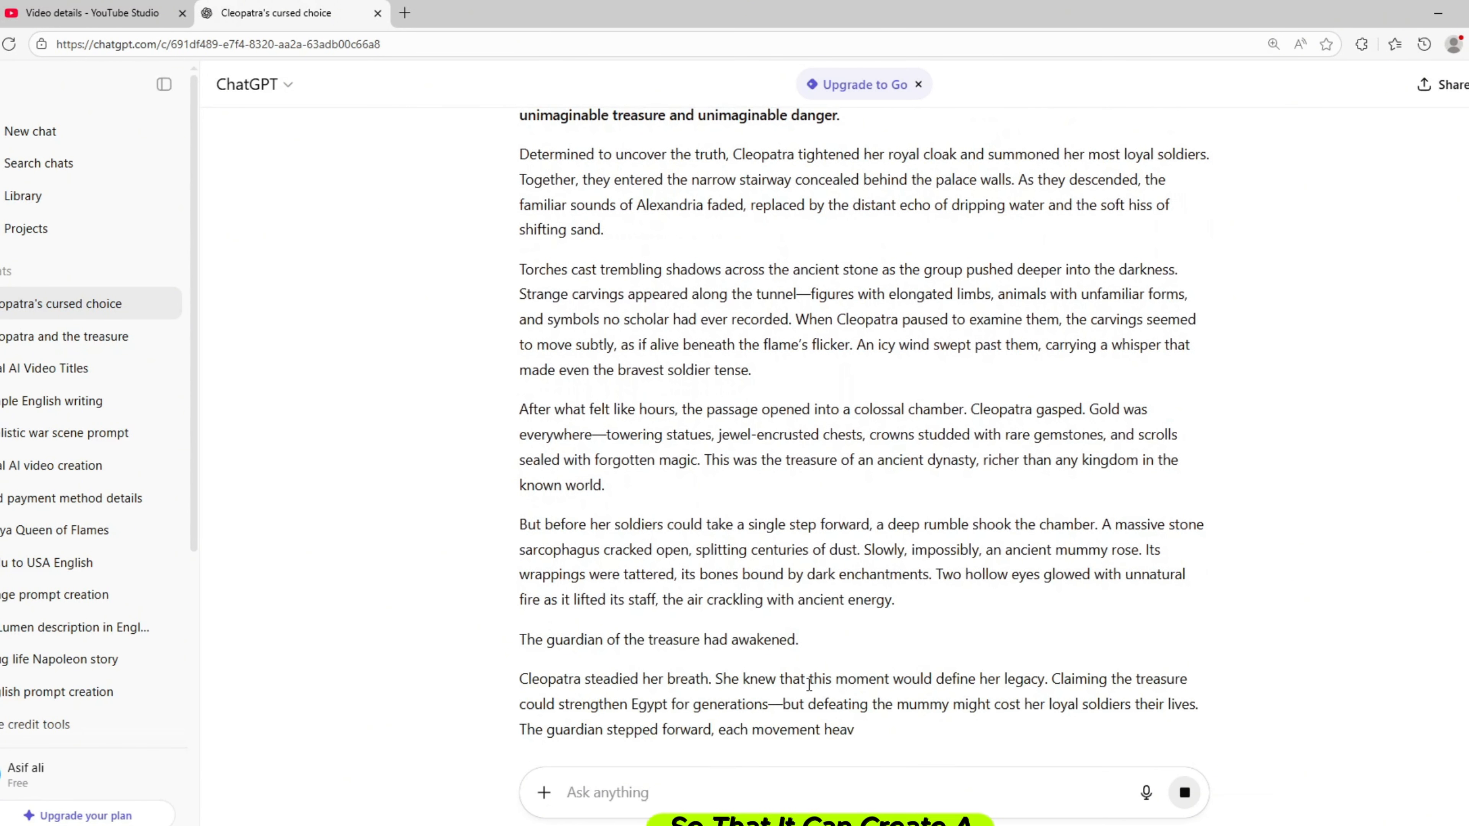
pyautogui.scroll(-3, 815, 636)
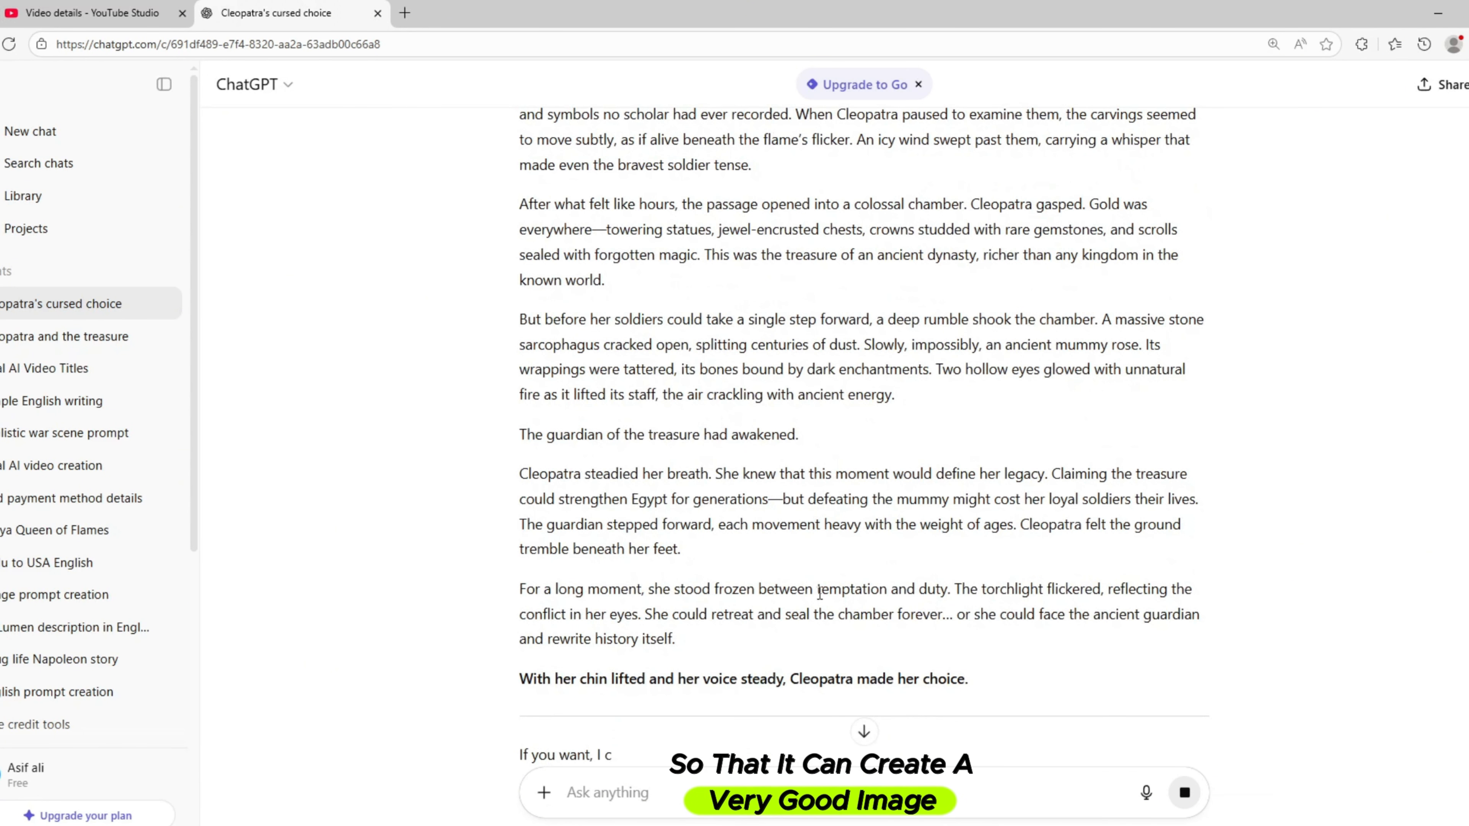
pyautogui.scroll(10, 820, 593)
# - Ask ChatGPT for 10 detailed image prompts based on the story and read through them
pyautogui.write('please give me 10 image prom')
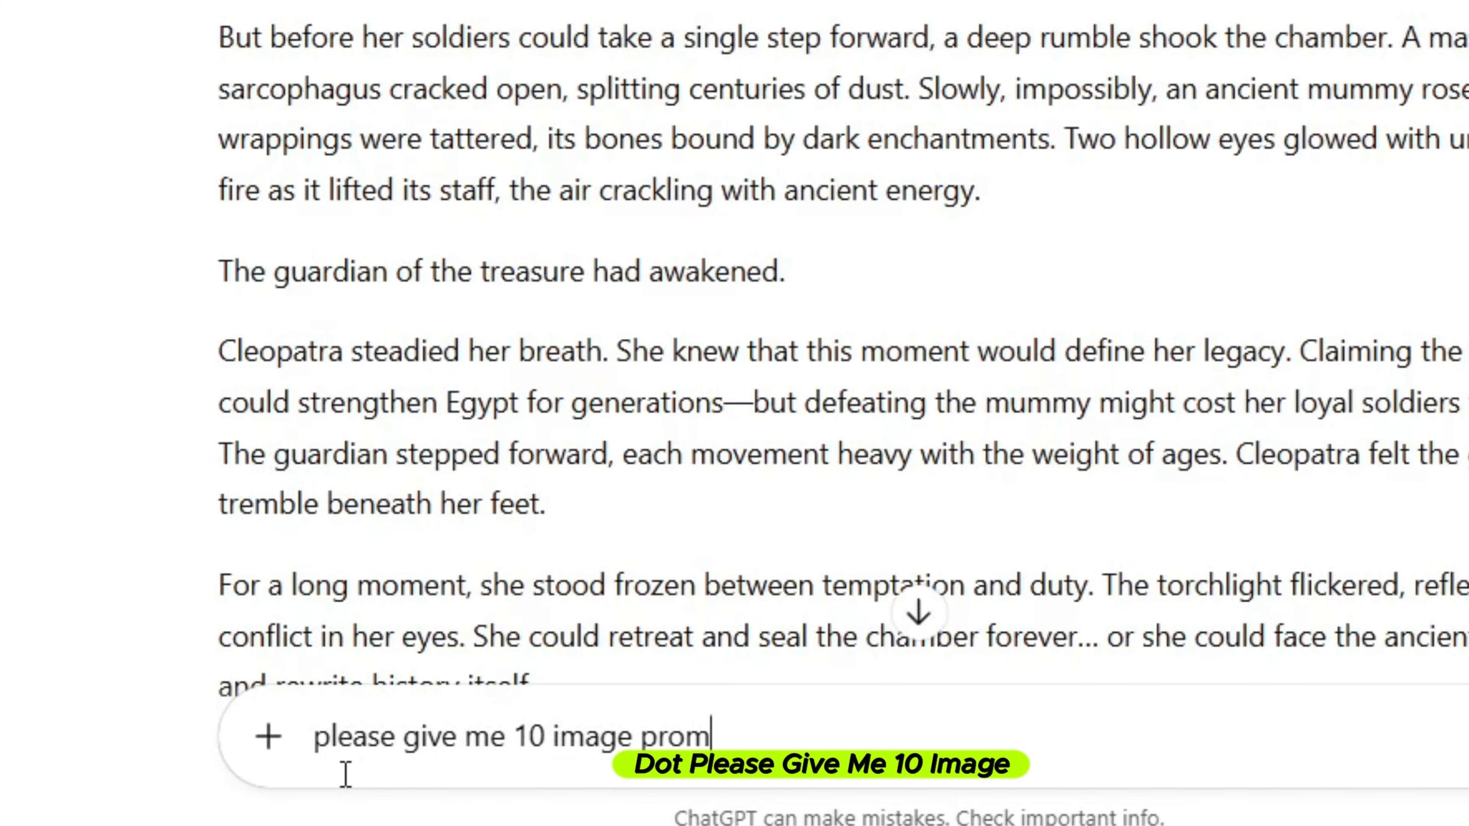
pyautogui.write('pt in de')
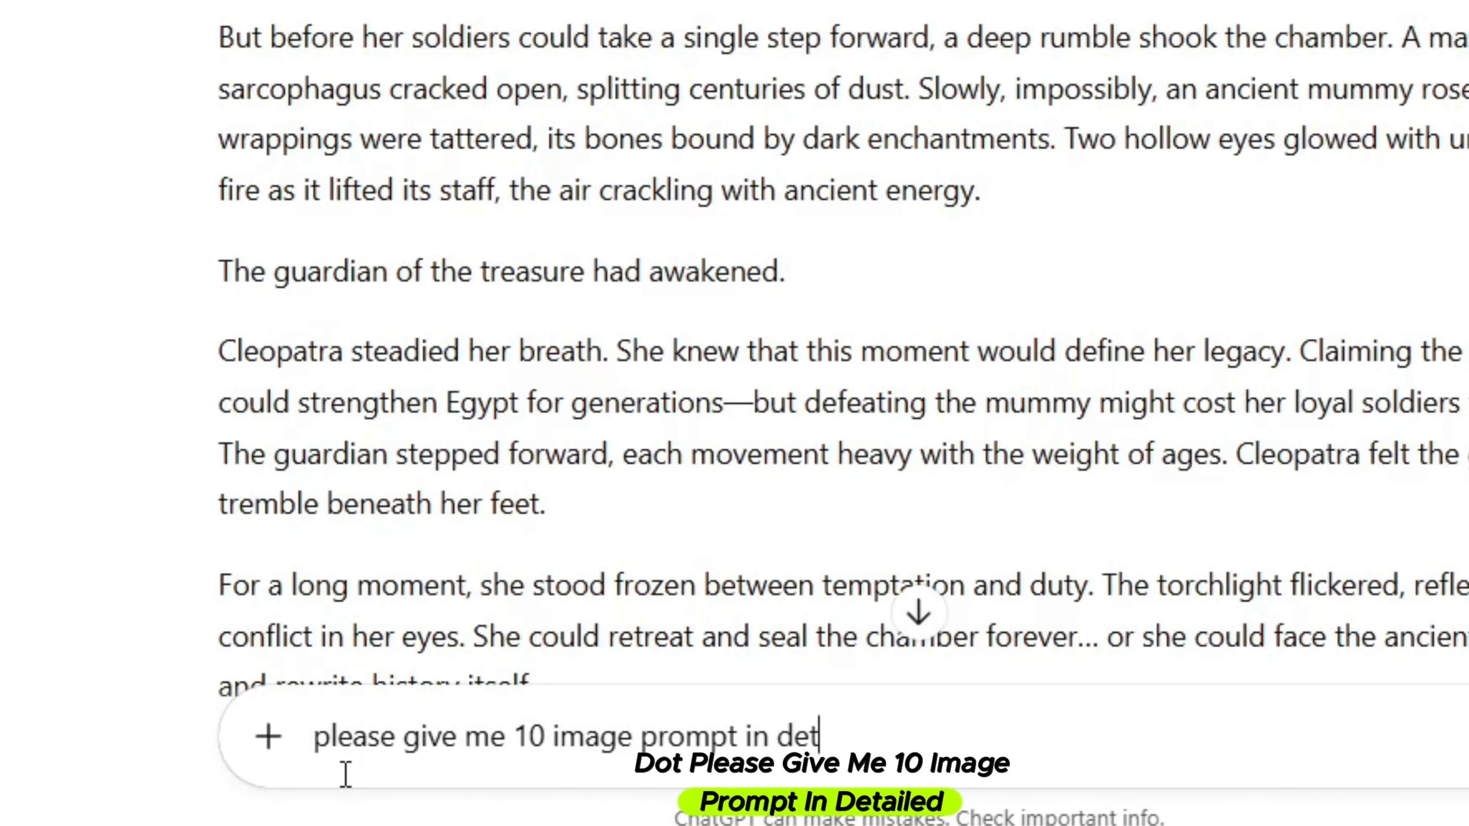
pyautogui.write('tialed')
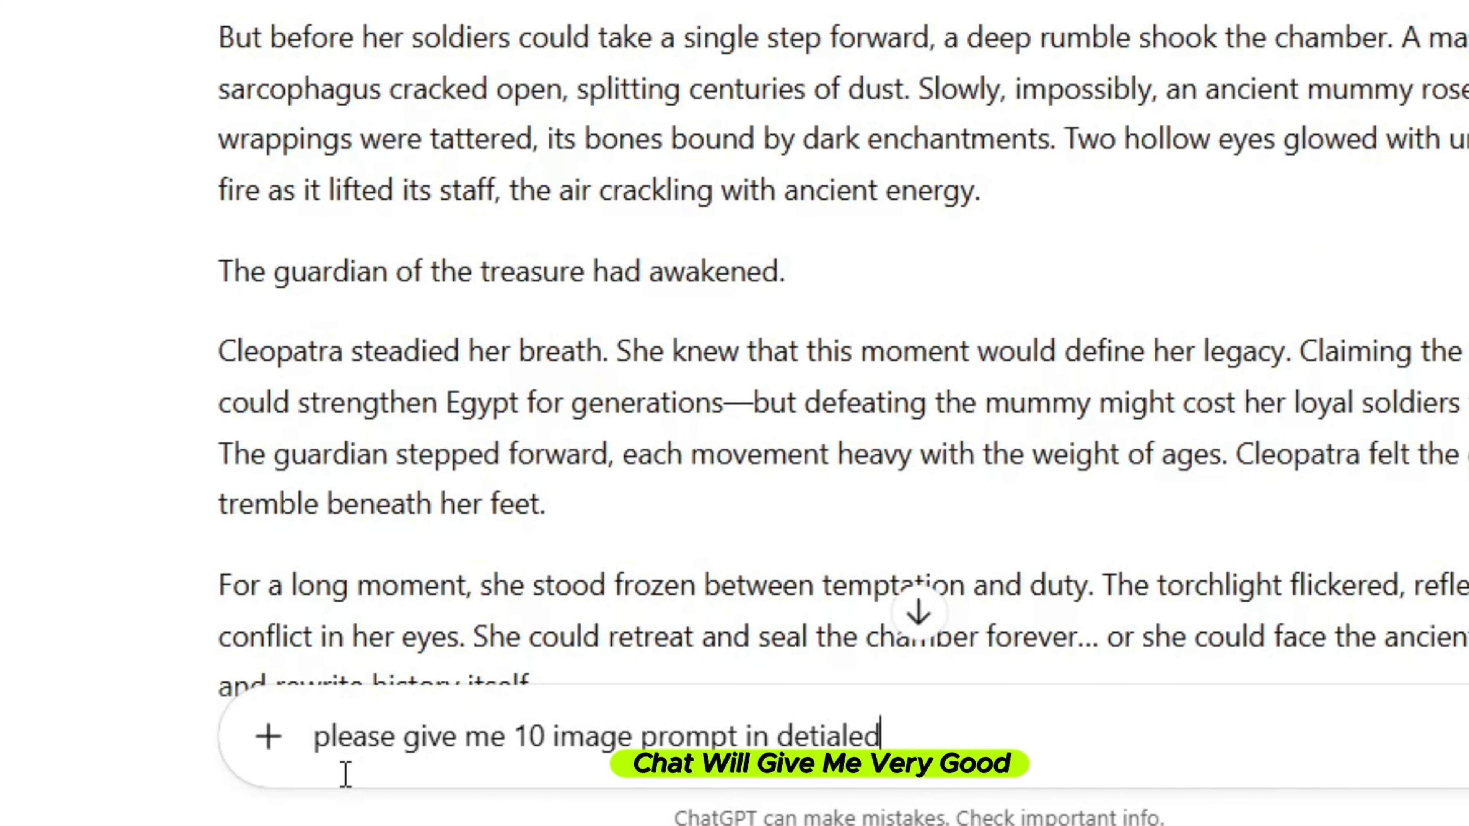
pyautogui.press('Return')
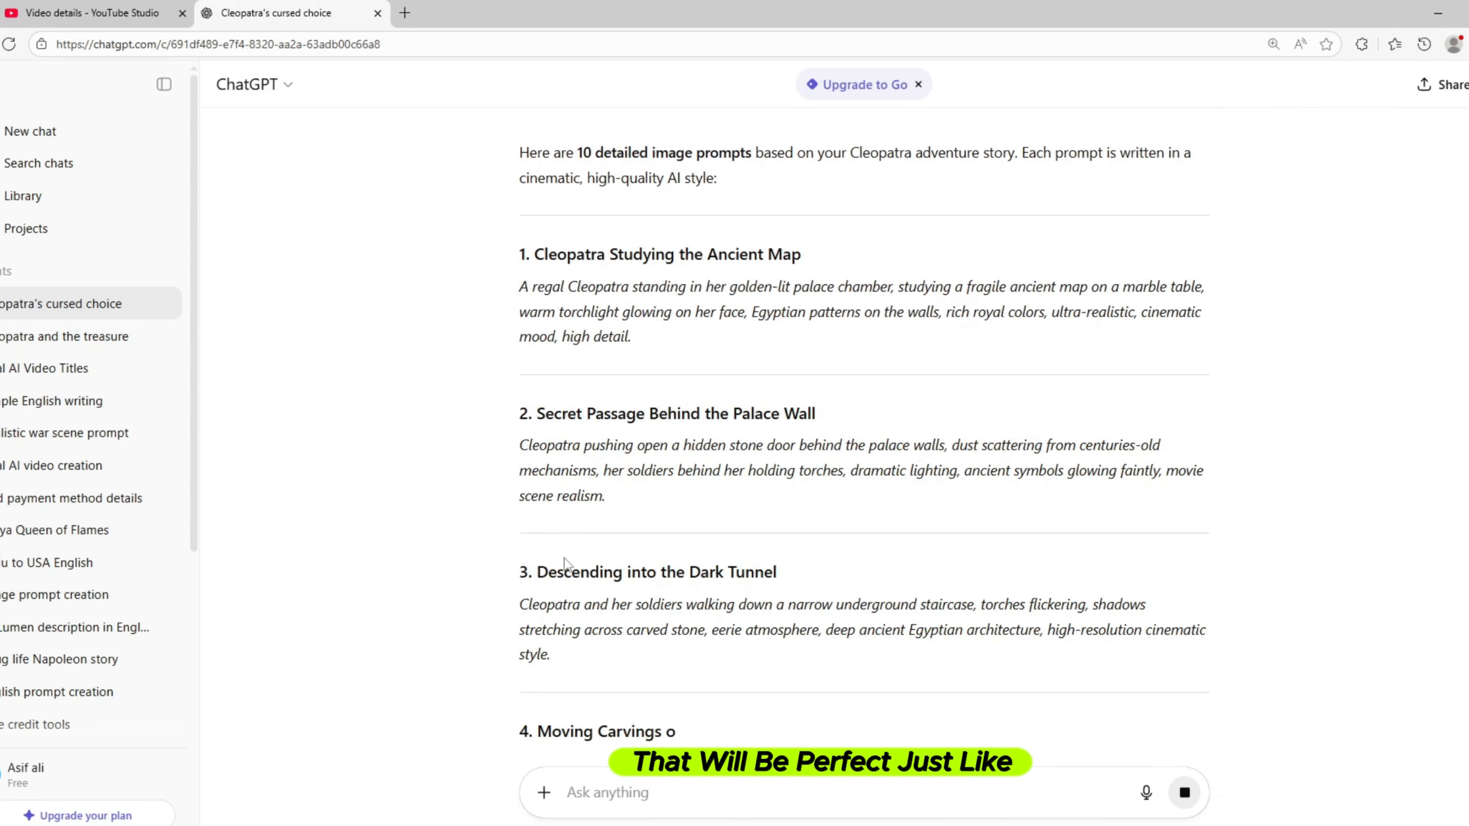
pyautogui.scroll(-2, 631, 576)
pyautogui.scroll(-4, 633, 572)
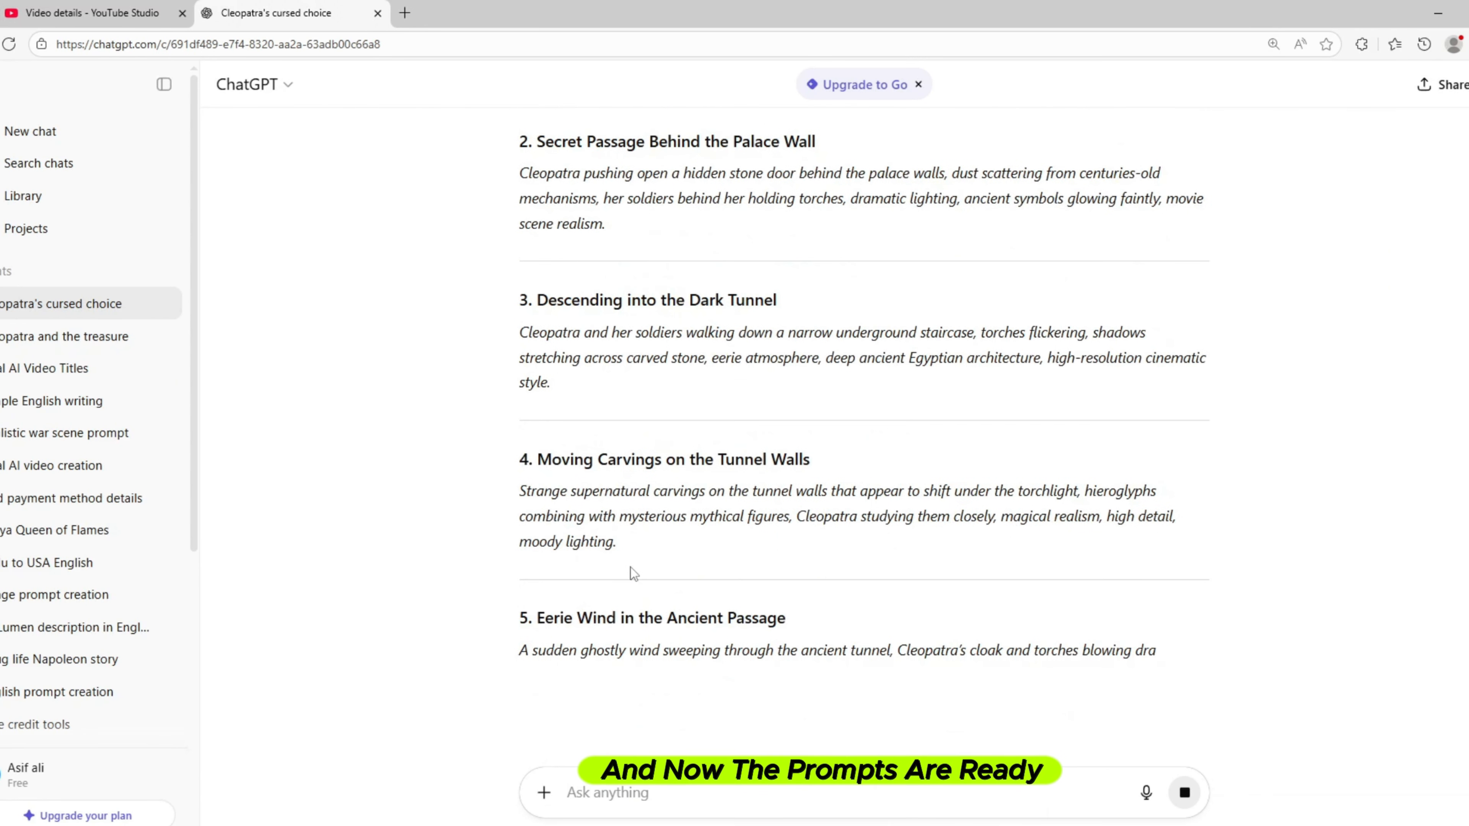
pyautogui.scroll(-3, 633, 573)
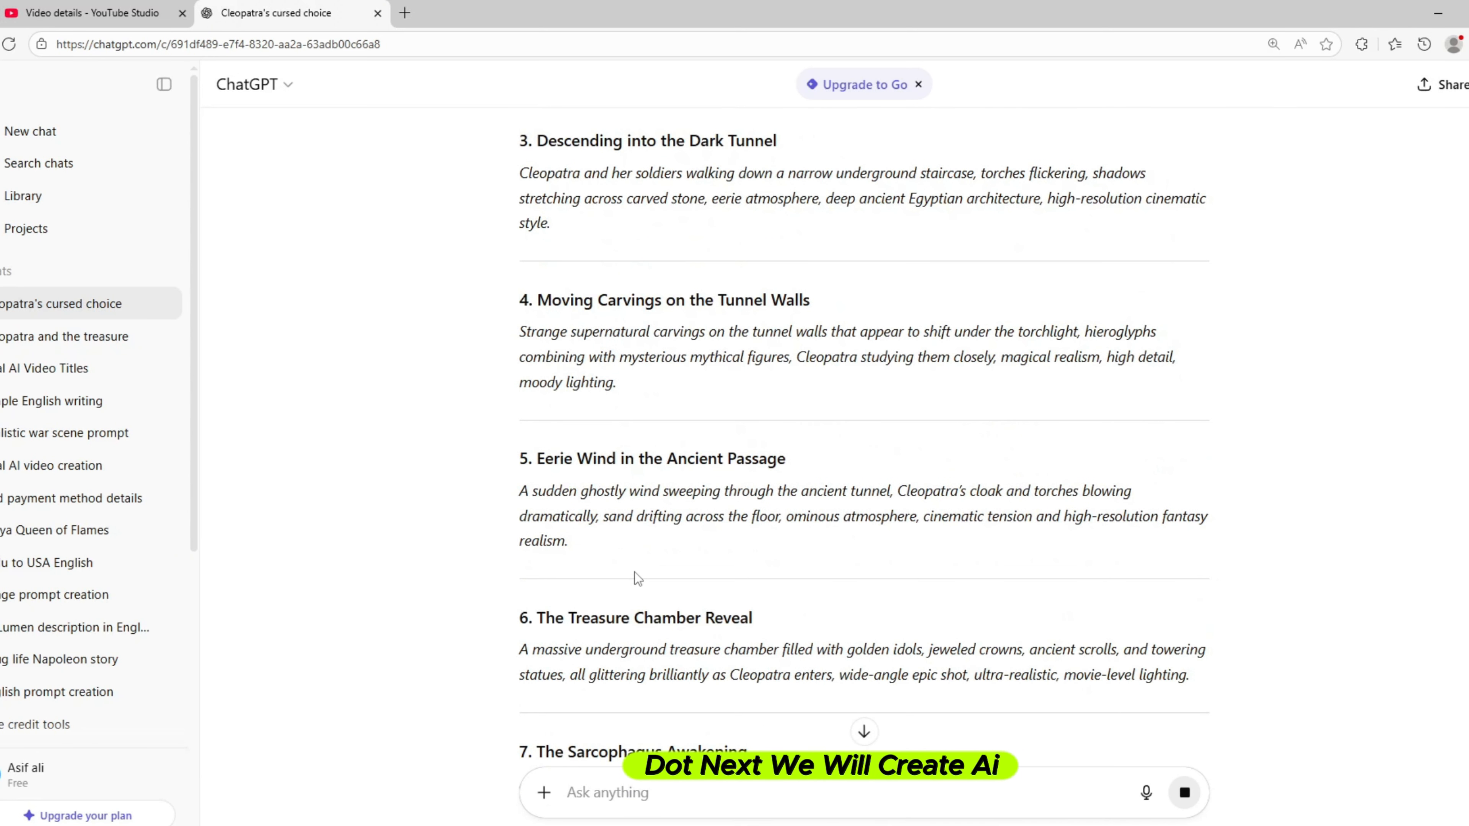
pyautogui.scroll(-7, 634, 572)
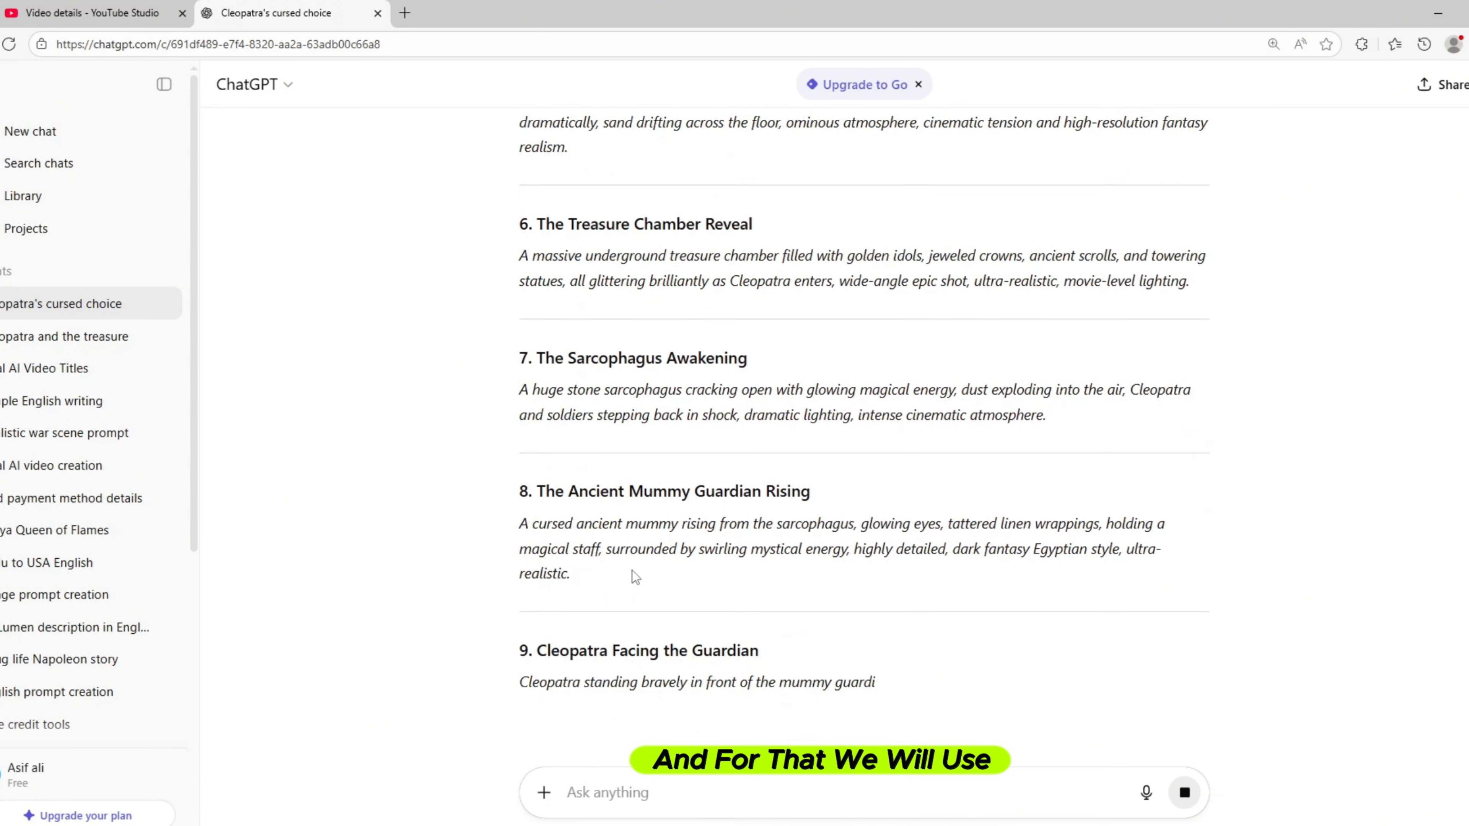
pyautogui.scroll(-1, 633, 573)
pyautogui.scroll(-2, 631, 575)
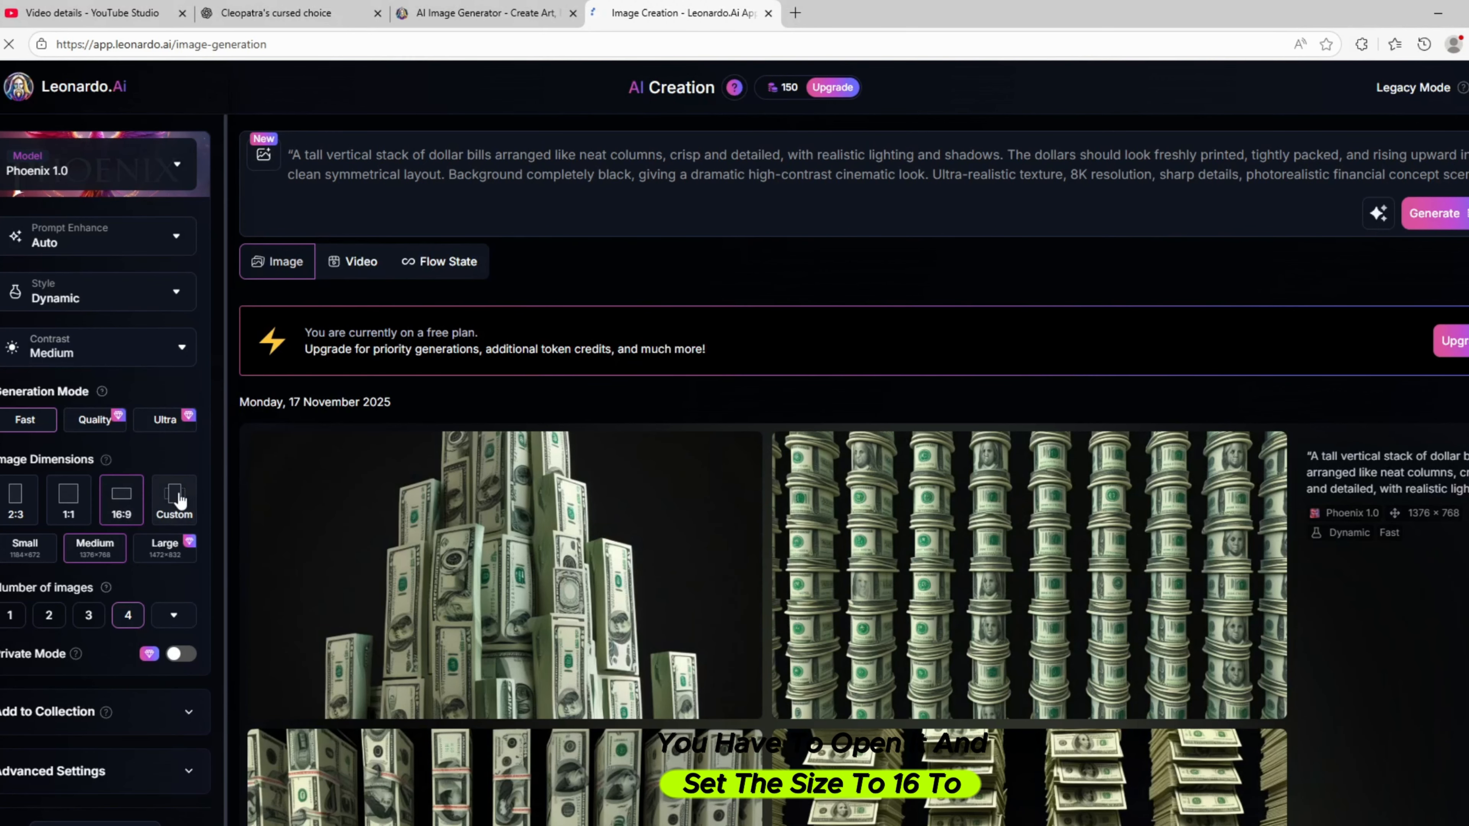
# - In Leonardo.Ai's image creation page, choose the Phoenix 1.0 model
pyautogui.scroll(-9, 597, 515)
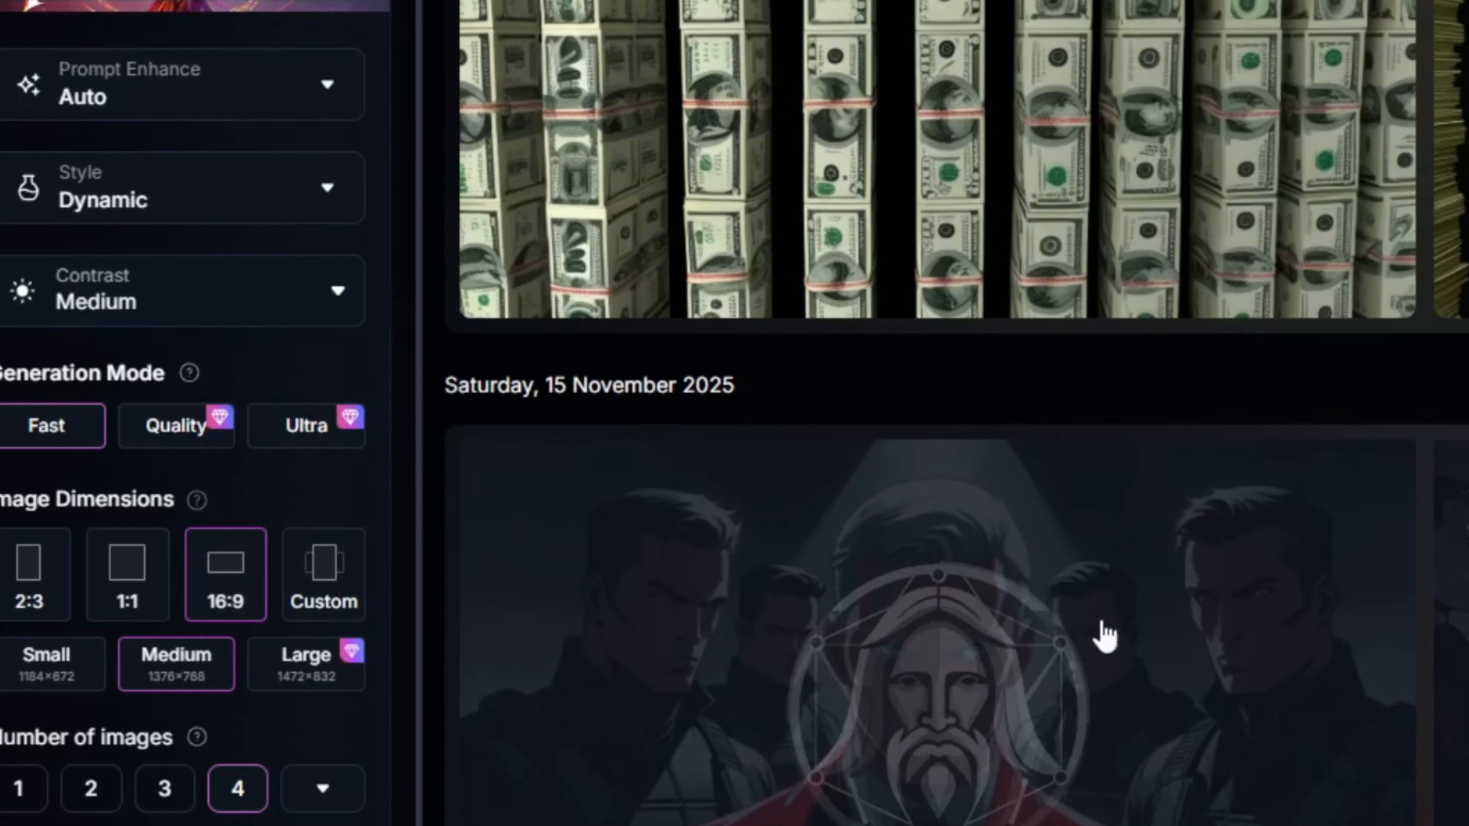
pyautogui.scroll(10, 1105, 636)
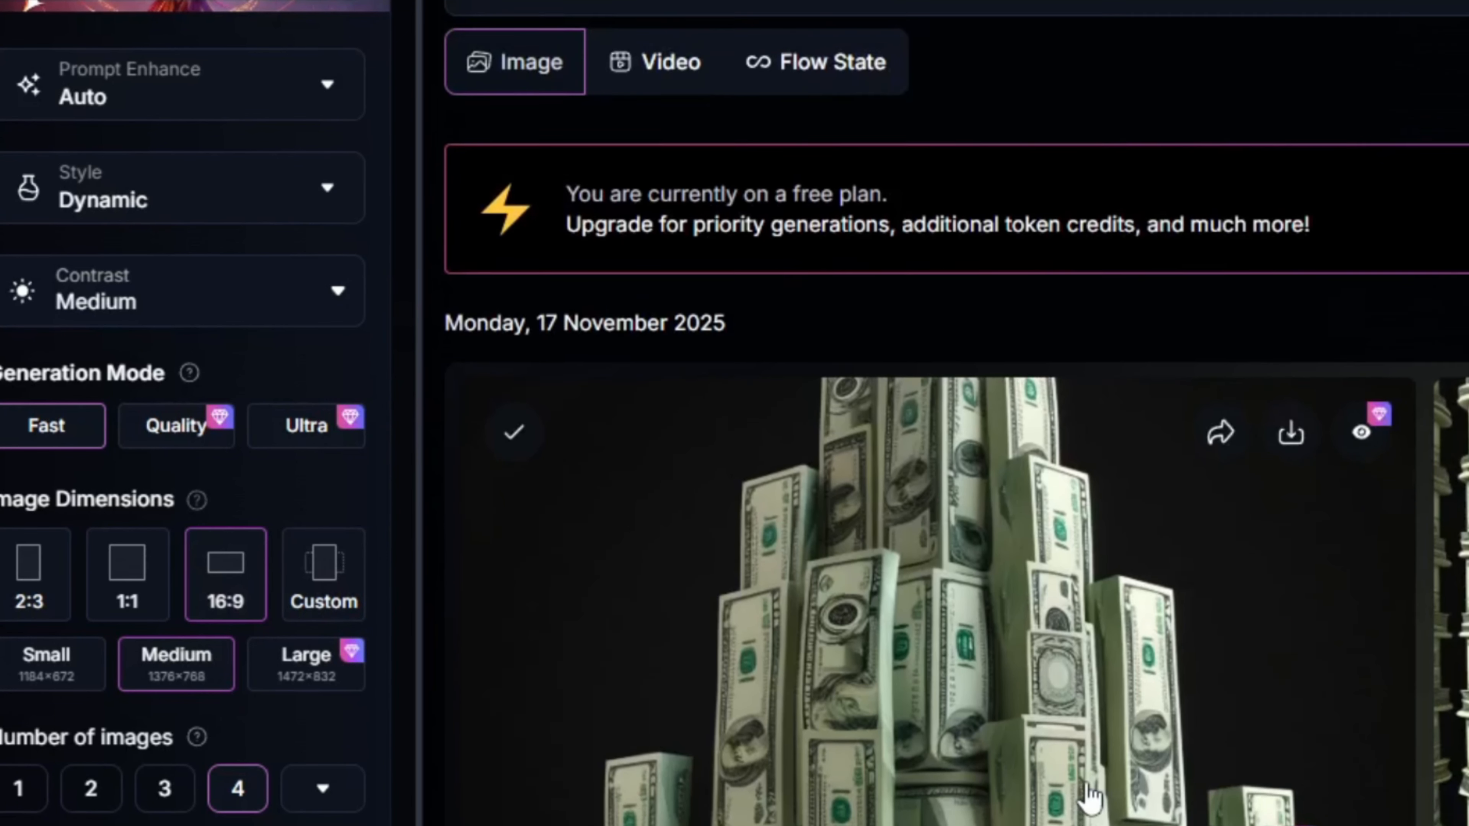
pyautogui.click(196, 5)
pyautogui.scroll(-5, 813, 502)
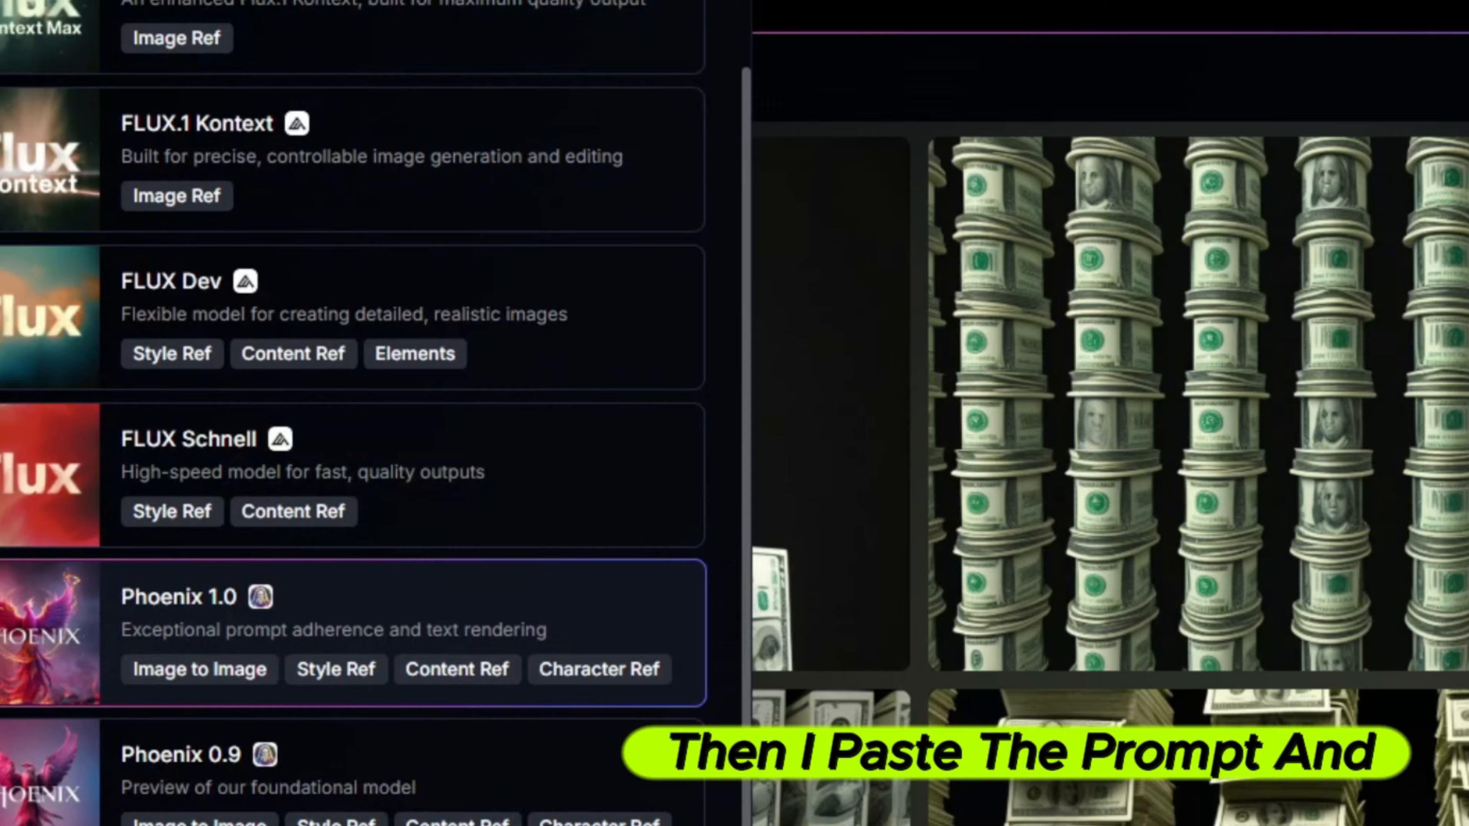
pyautogui.click(347, 634)
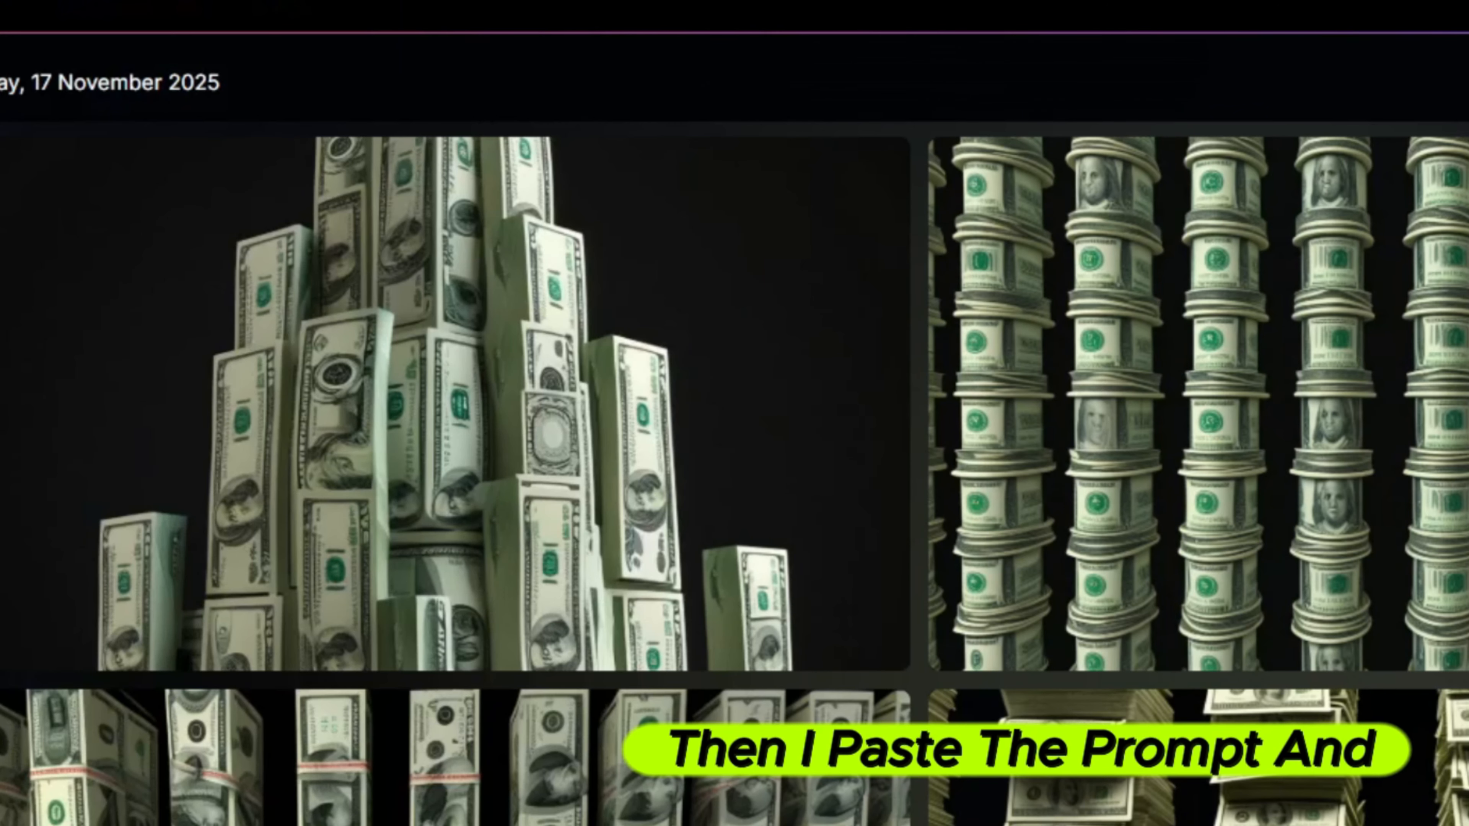
# - Paste the "Cleopatra Studying the Ancient Map" prompt, generate four 16:9 images and look over the results
pyautogui.click(1307, 191)
pyautogui.hotkey('ctrl', 'v')
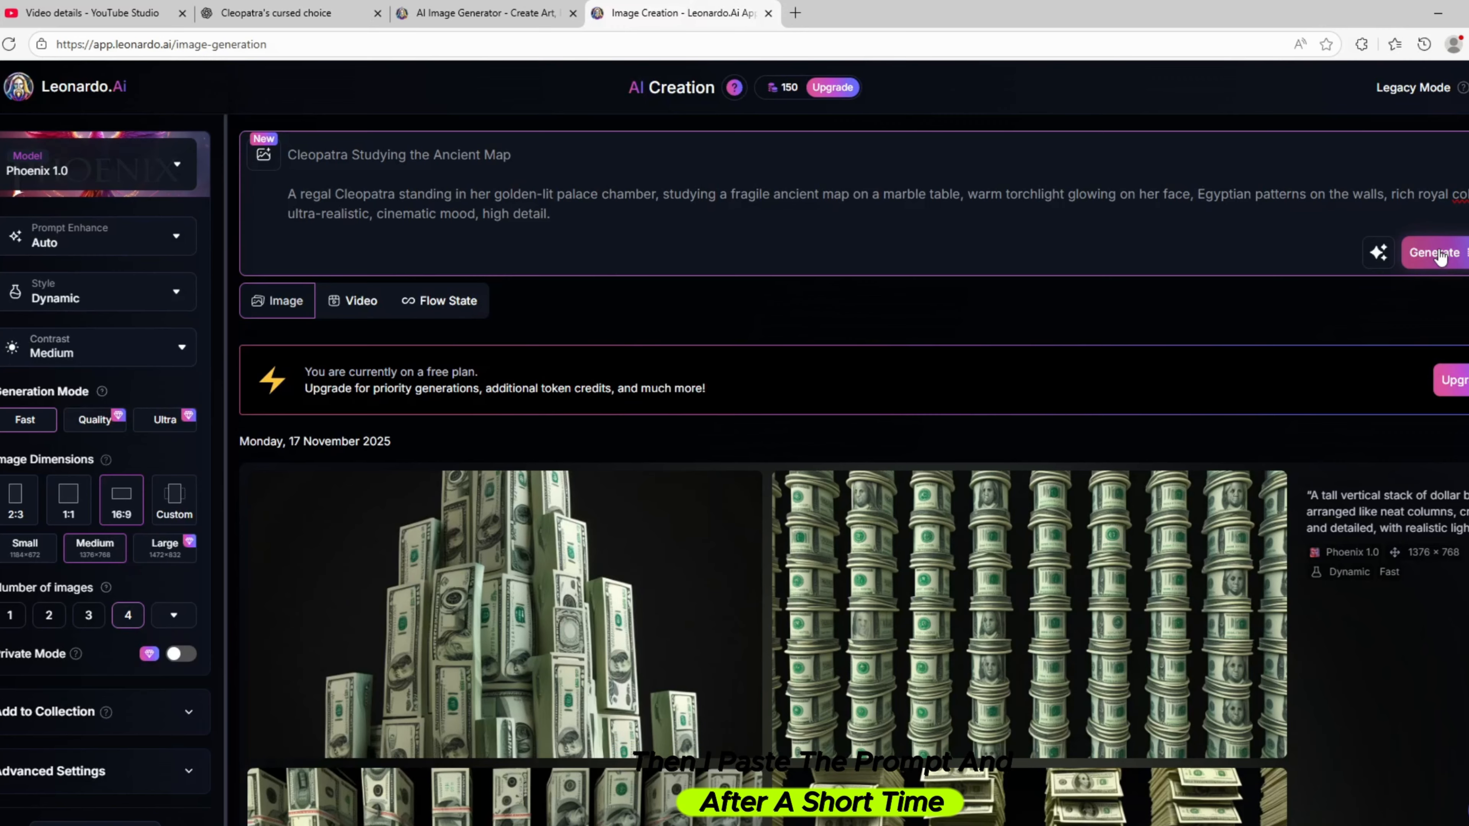
pyautogui.click(1439, 254)
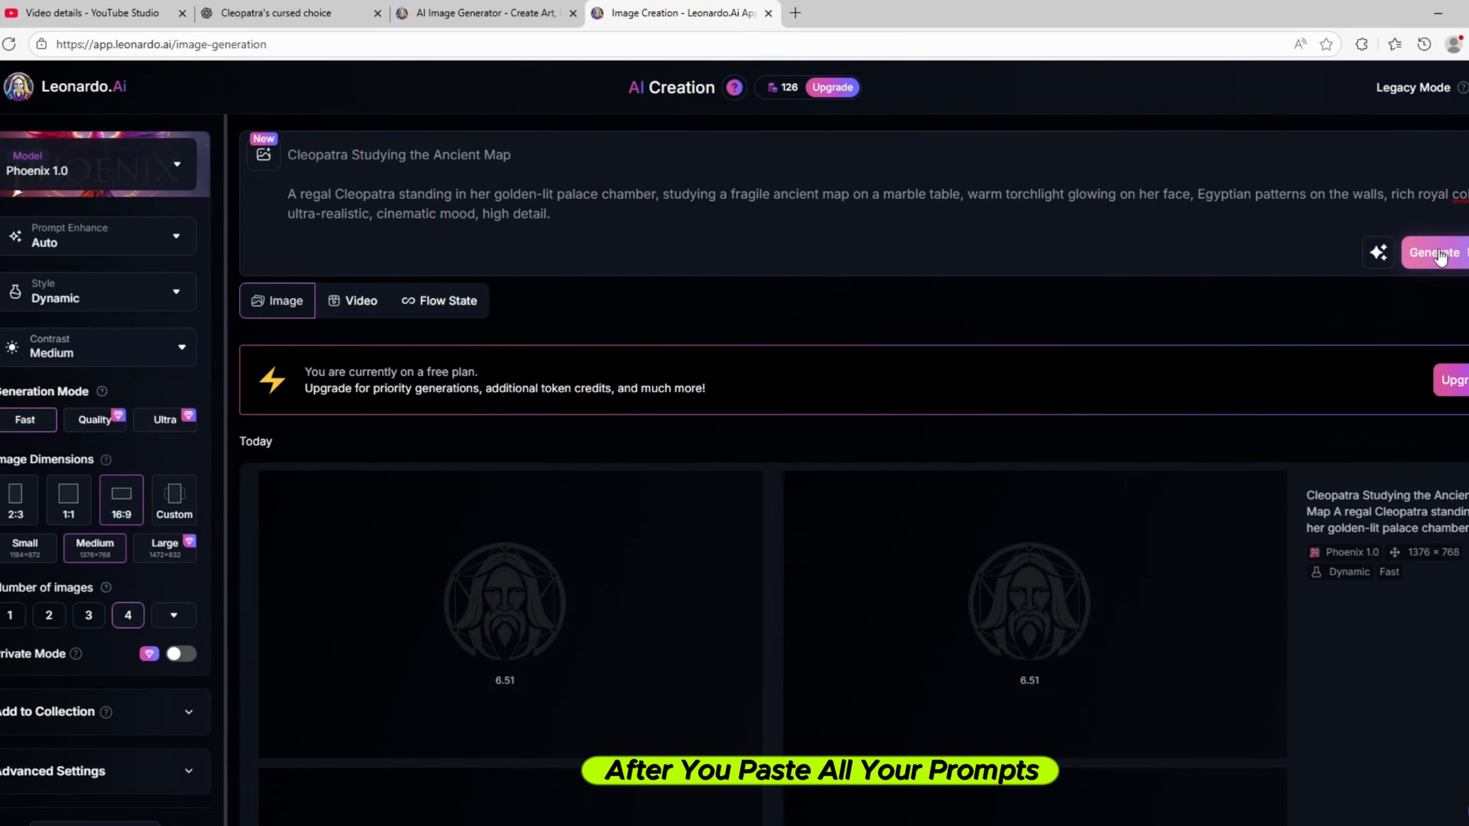
pyautogui.scroll(-4, 844, 582)
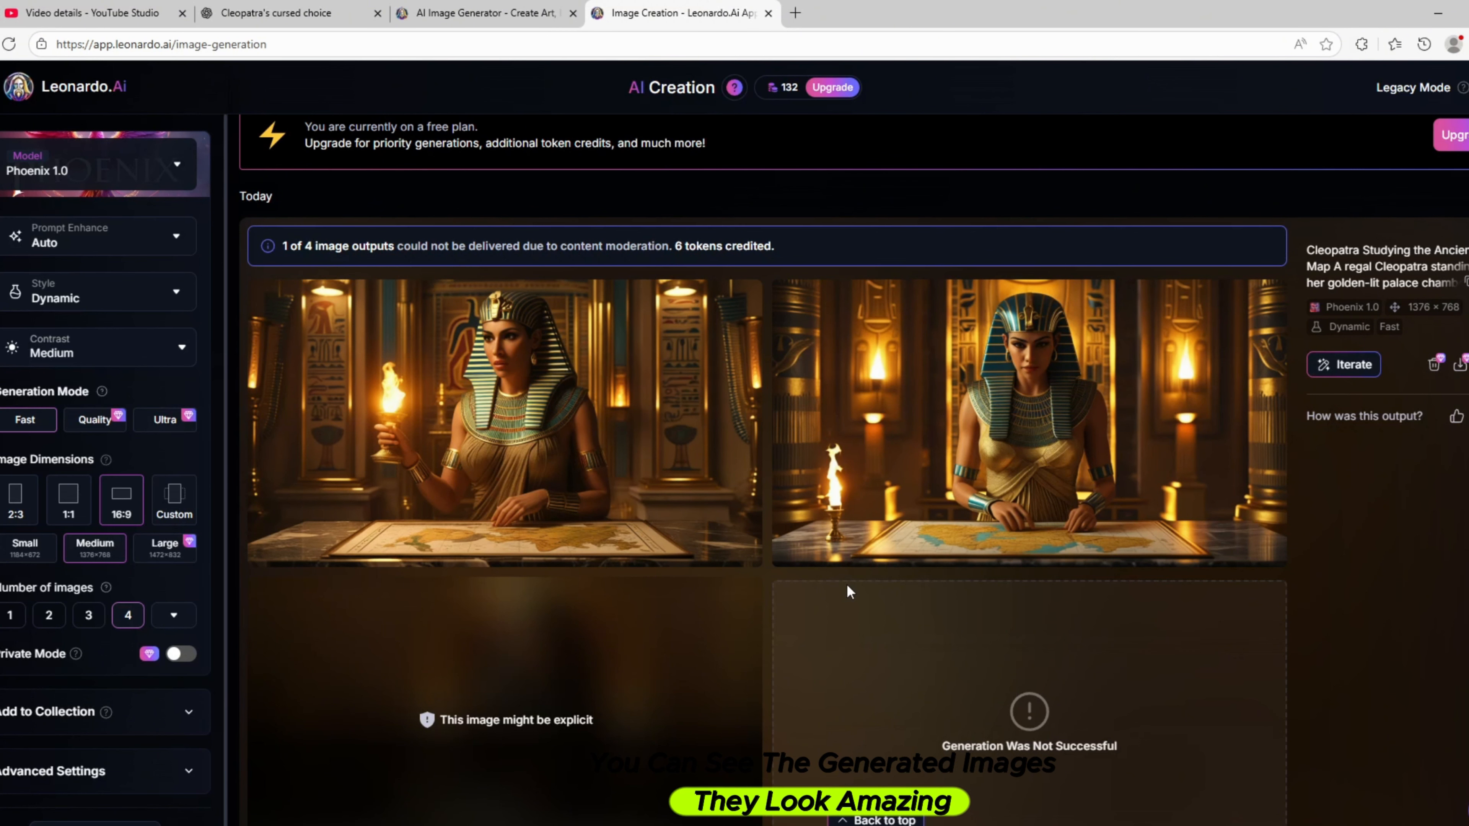
pyautogui.scroll(-1, 709, 551)
pyautogui.click(709, 553)
pyautogui.scroll(1, 954, 645)
# - Return to ChatGPT and copy the second image prompt, "Secret Passage Behind the Palace Wall", with its description
pyautogui.click(507, 13)
pyautogui.click(318, 14)
pyautogui.scroll(-1, 579, 512)
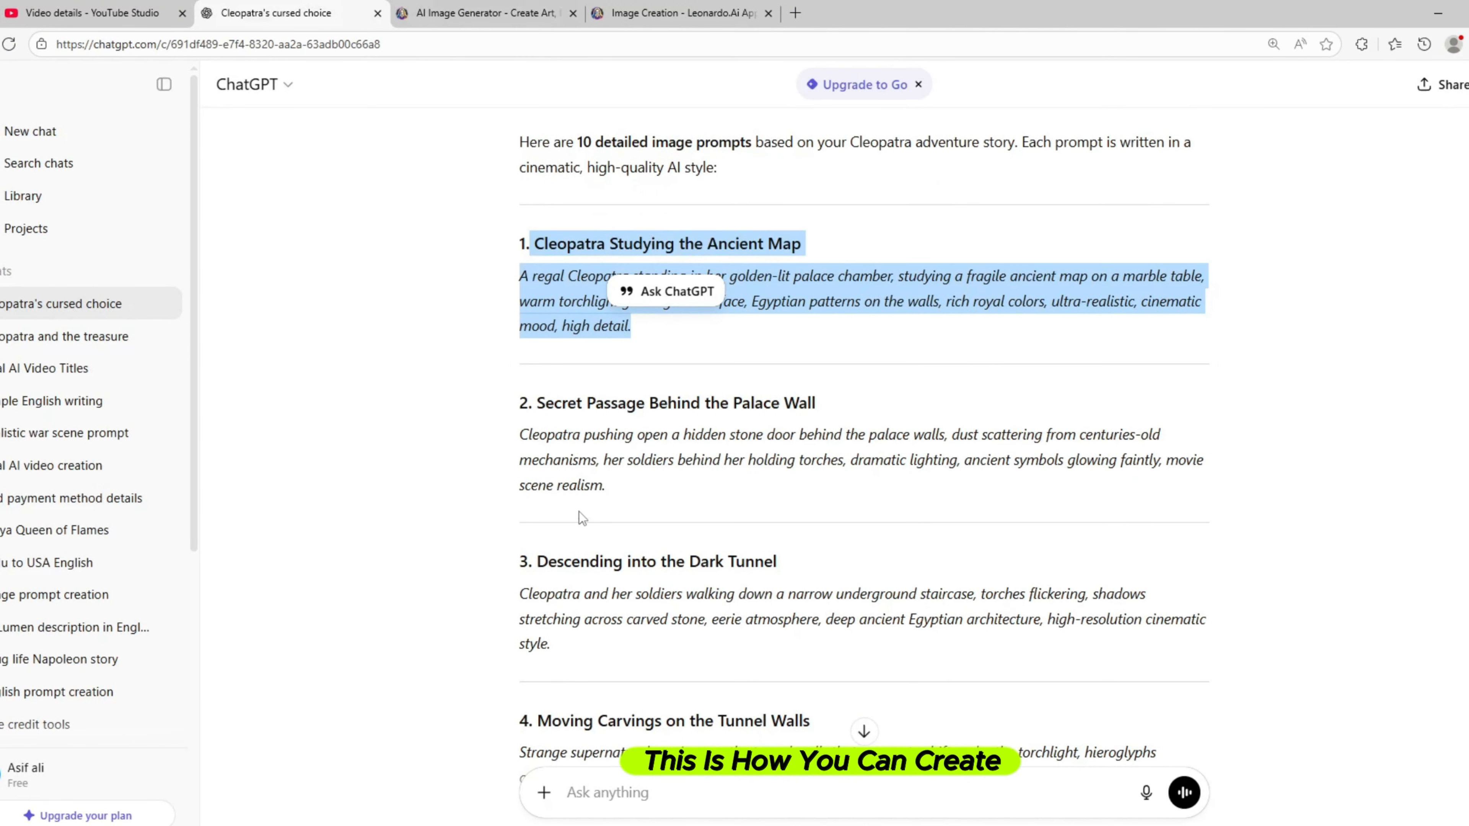
pyautogui.moveTo(605, 487); pyautogui.dragTo(534, 403)
pyautogui.rightClick(534, 403)
pyautogui.click(570, 417)
# - Back in Leonardo.Ai, replace the prompt with "Secret Passage Behind the Palace Wall" and generate its images
pyautogui.click(694, 15)
pyautogui.scroll(4, 411, 183)
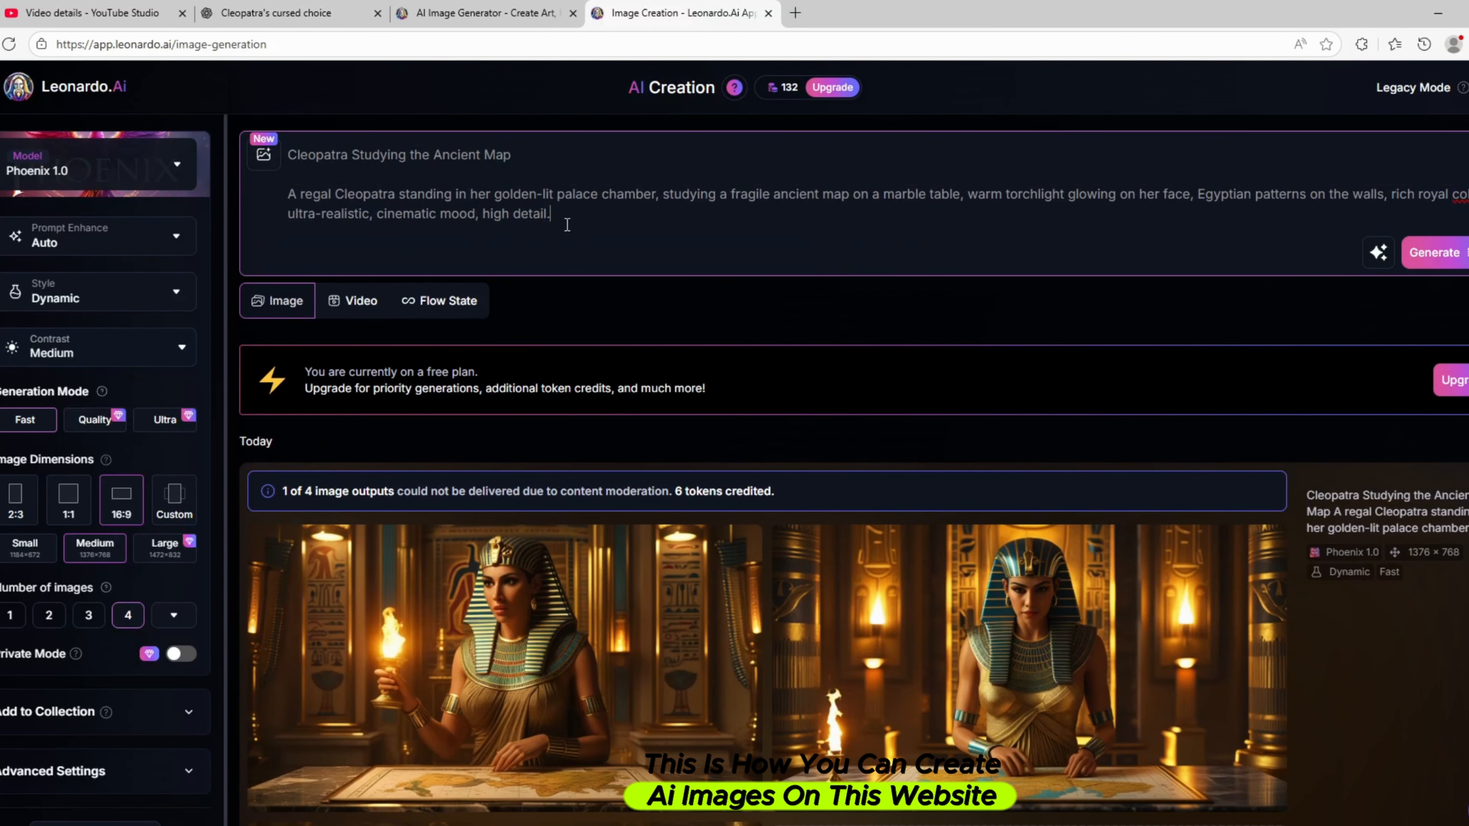
pyautogui.hotkey('ctrl', 'a')
pyautogui.hotkey('ctrl', 'v')
pyautogui.click(1434, 252)
pyautogui.scroll(-3, 1176, 507)
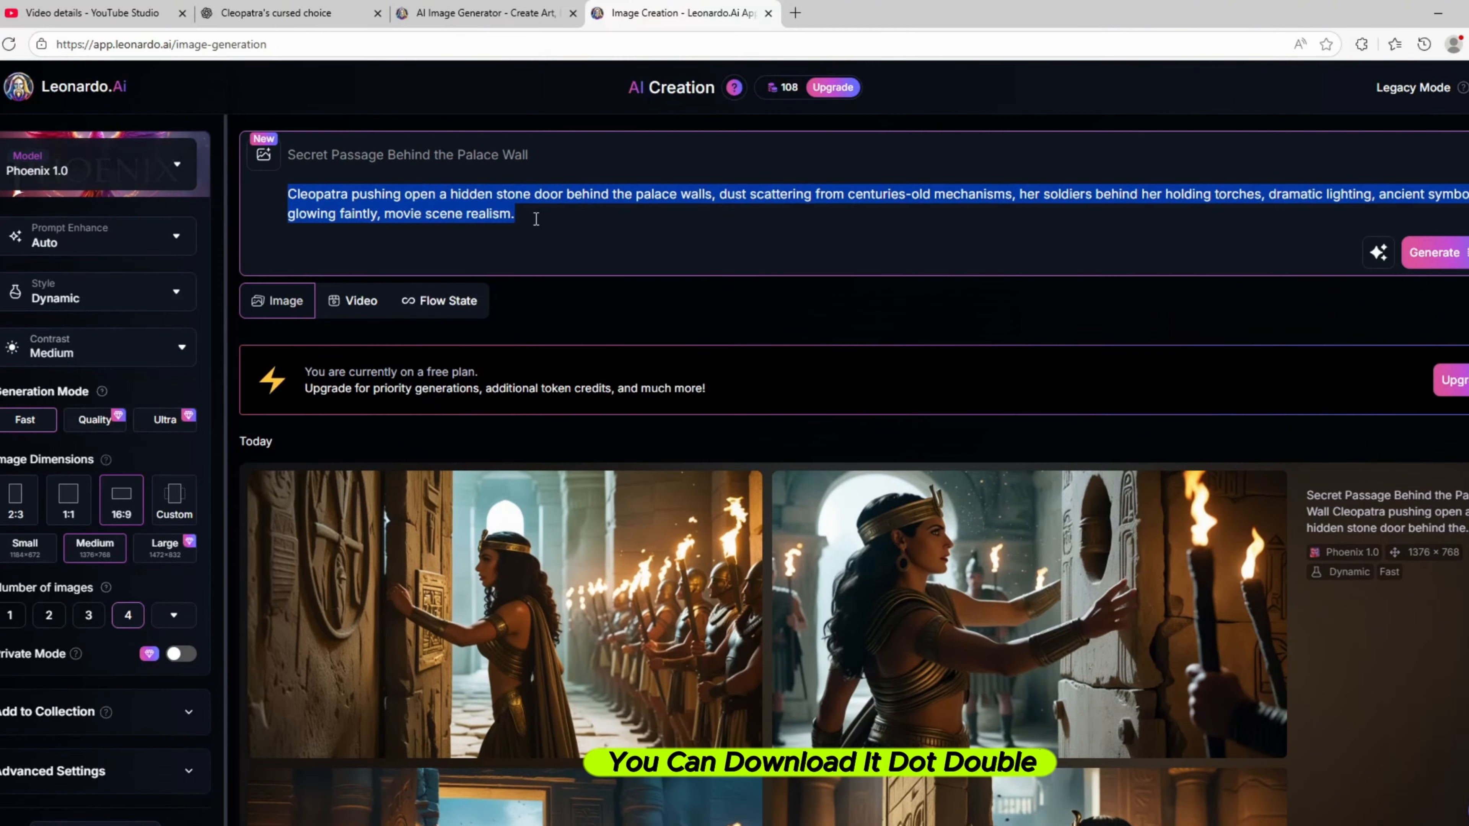
# - Generate images from the "Descending into the Dark Tunnel" and "Moving Carvings on the Tunnel Walls" prompts and look over the results
pyautogui.moveTo(515, 213); pyautogui.dragTo(298, 151)
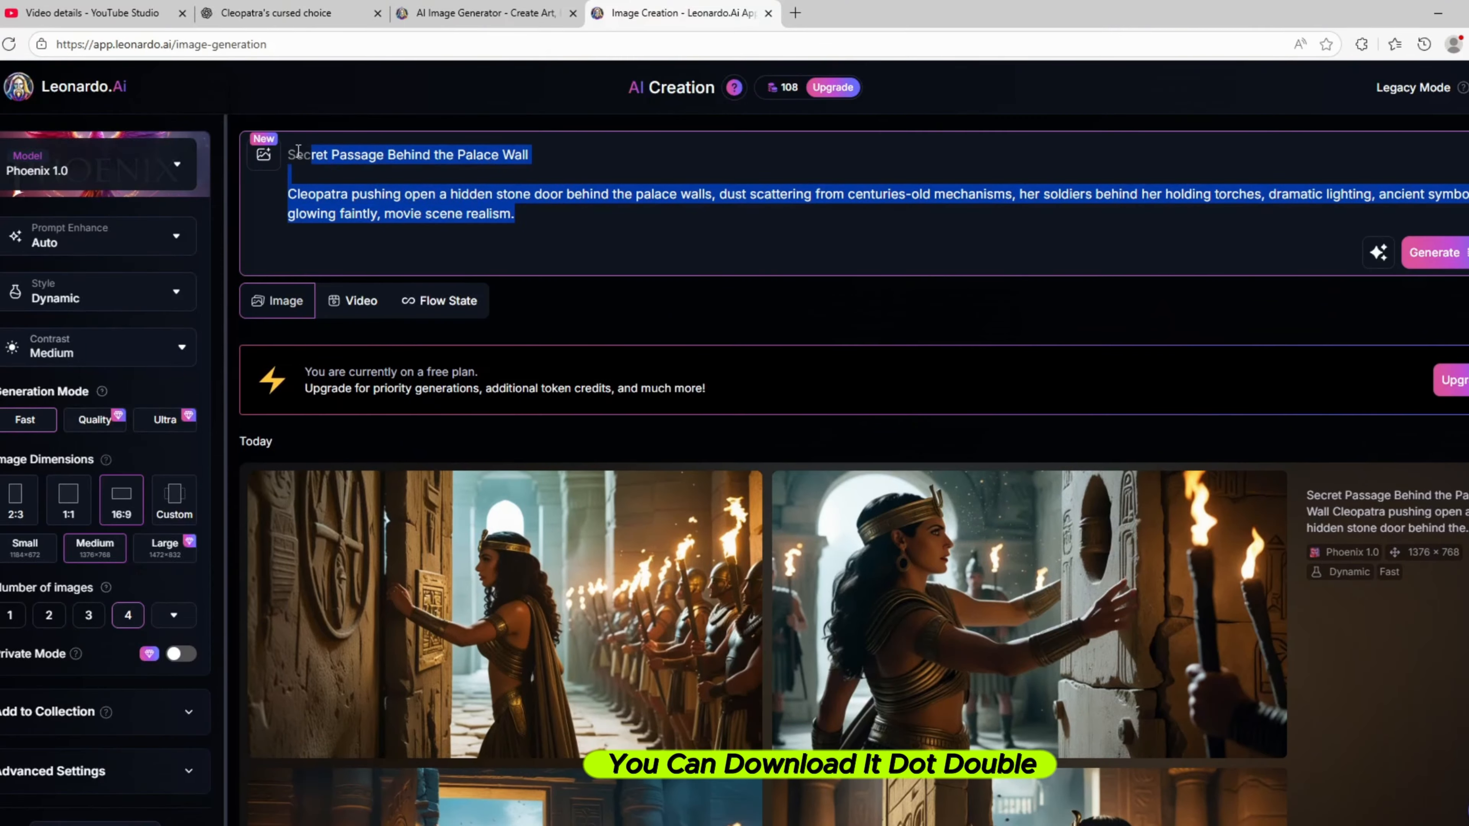
pyautogui.hotkey('ctrl', 'v')
pyautogui.click(1434, 252)
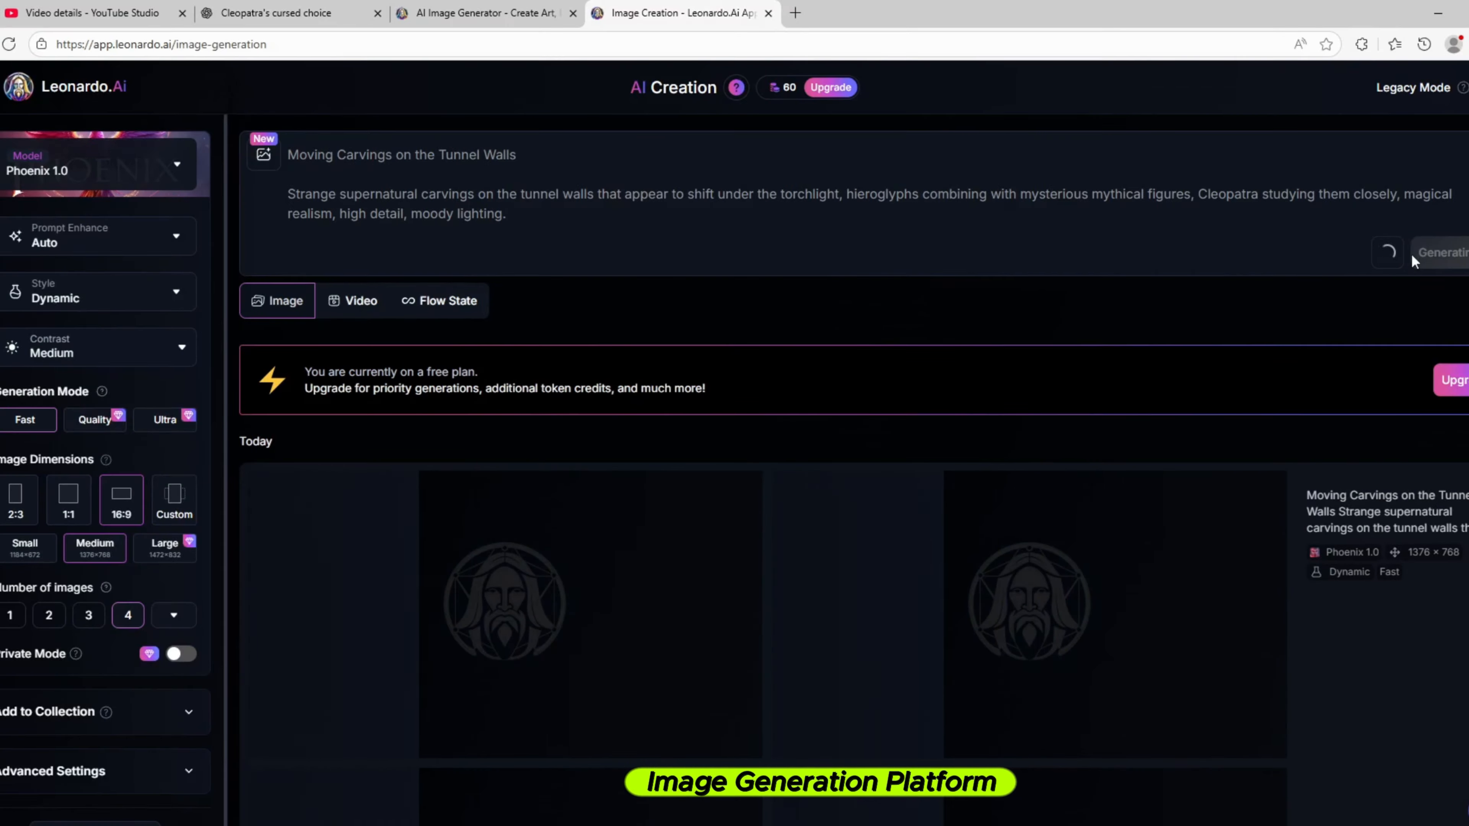
pyautogui.scroll(-5, 754, 531)
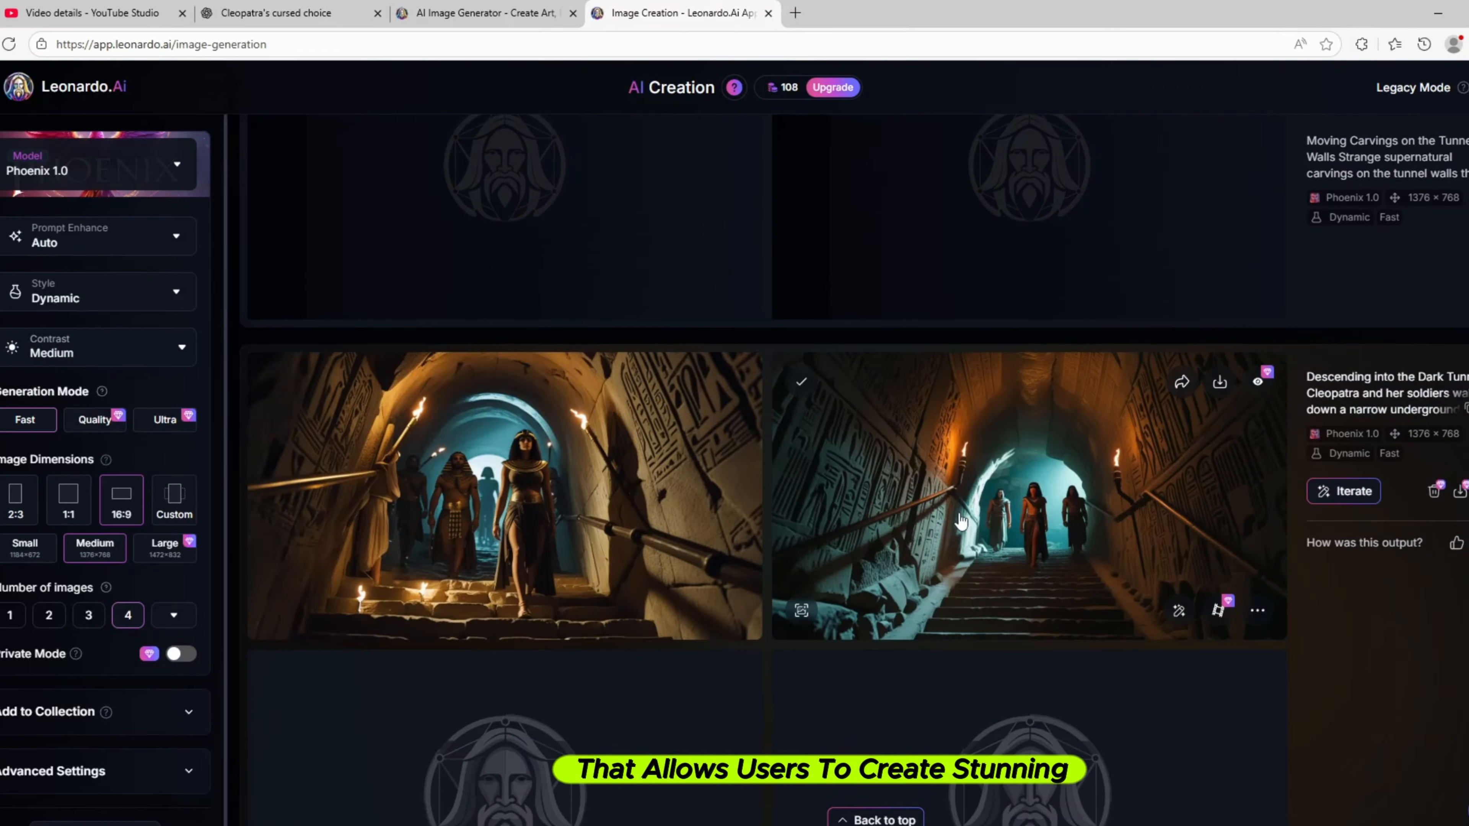
pyautogui.click(961, 522)
pyautogui.scroll(-1, 1058, 708)
pyautogui.scroll(5, 1059, 708)
# - Switch to ChatGPT and copy the fifth image prompt, "Eerie Wind in the Ancient Passage", with its description
pyautogui.click(278, 13)
pyautogui.scroll(-2, 694, 463)
pyautogui.moveTo(569, 472); pyautogui.dragTo(533, 390)
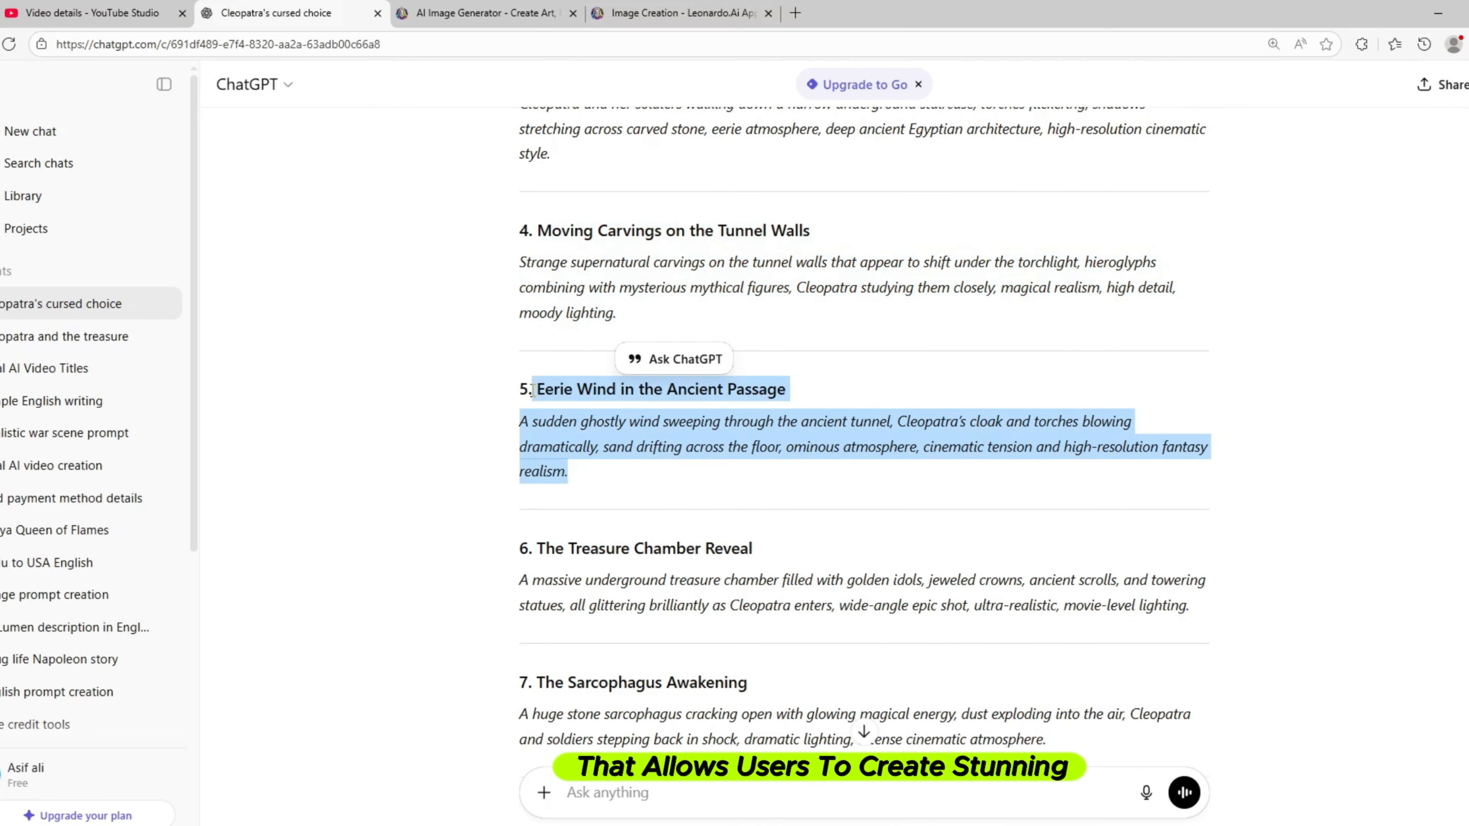
pyautogui.hotkey('ctrl', 'c')
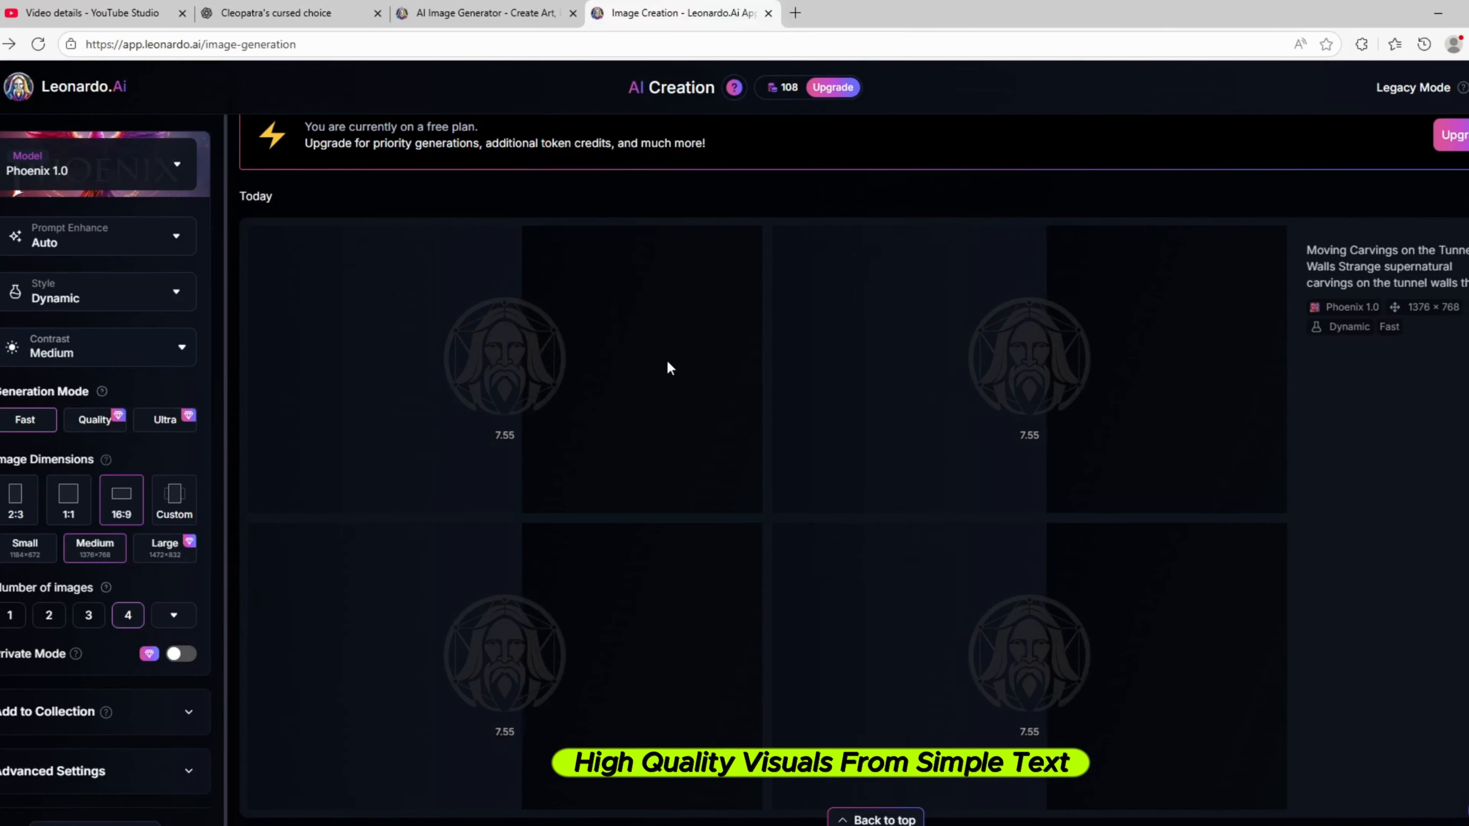
# - In Leonardo.Ai, replace the prompt with "Eerie Wind in the Ancient Passage" and generate its images
pyautogui.scroll(10, 672, 367)
pyautogui.hotkey('ctrl', 'a')
pyautogui.hotkey('ctrl', 'v')
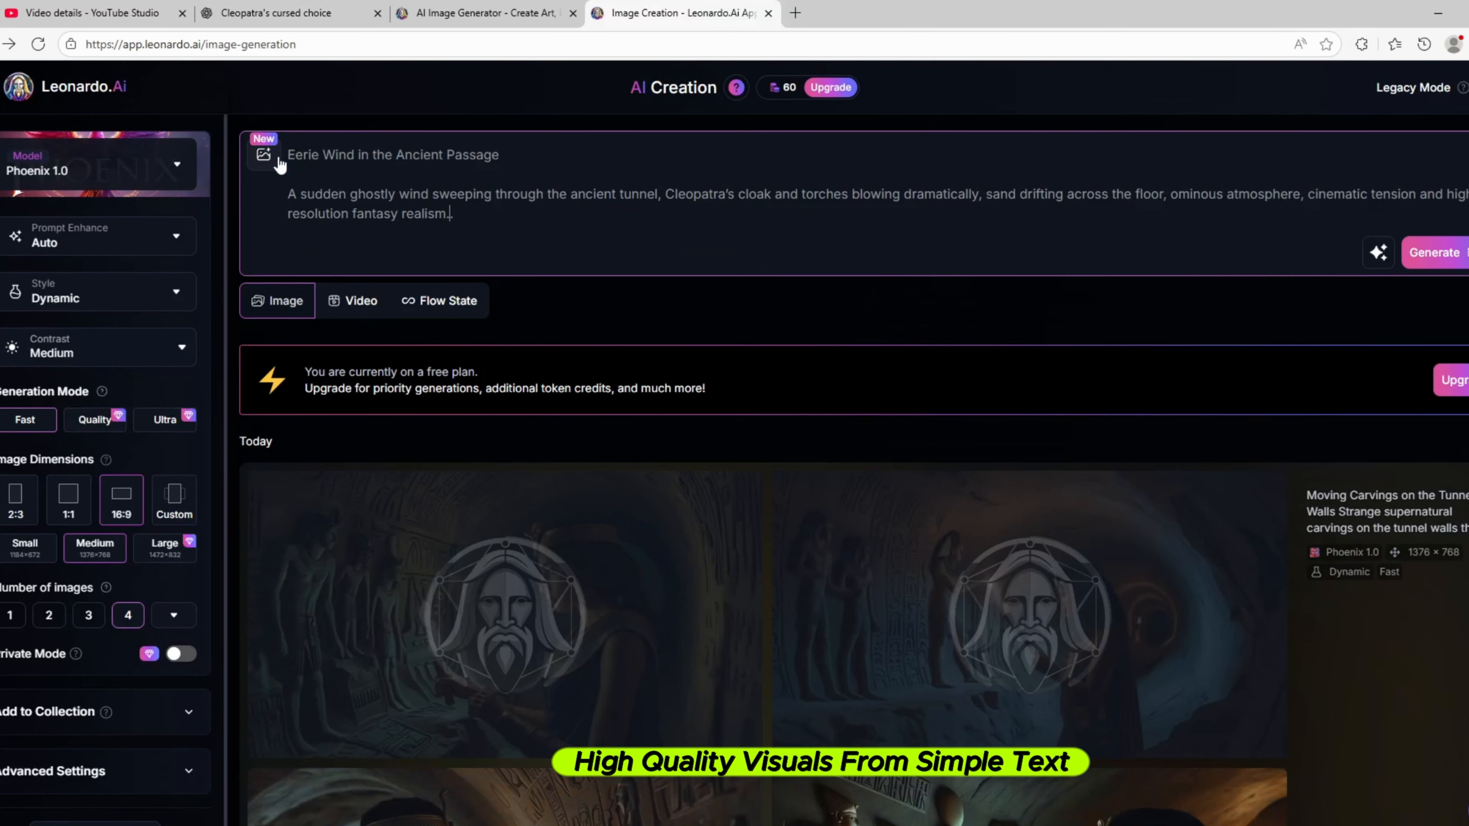
pyautogui.click(1446, 255)
# - Switch to ChatGPT and copy the sixth image prompt, "The Treasure Chamber Reveal", with its description
pyautogui.click(443, 12)
pyautogui.click(289, 13)
pyautogui.scroll(-1, 1151, 445)
pyautogui.moveTo(1189, 443); pyautogui.dragTo(538, 388)
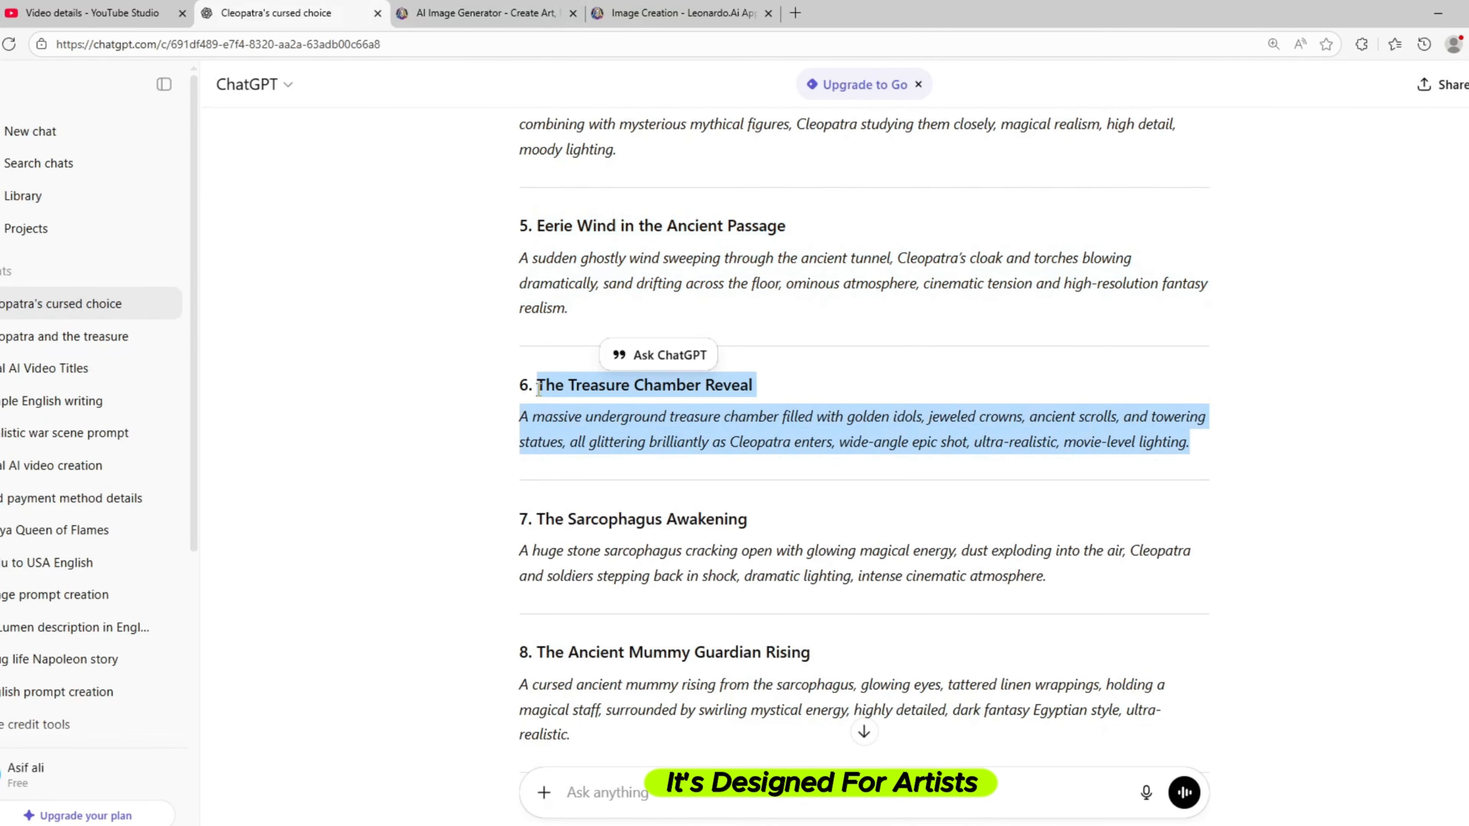
pyautogui.hotkey('ctrl', 'c')
# - In Leonardo.Ai, replace the prompt with "The Treasure Chamber Reveal" and generate its images
pyautogui.click(682, 12)
pyautogui.click(501, 230)
pyautogui.hotkey('ctrl', 'a')
pyautogui.hotkey('ctrl', 'v')
pyautogui.click(1415, 253)
pyautogui.click(1121, 154)
pyautogui.scroll(-3, 853, 379)
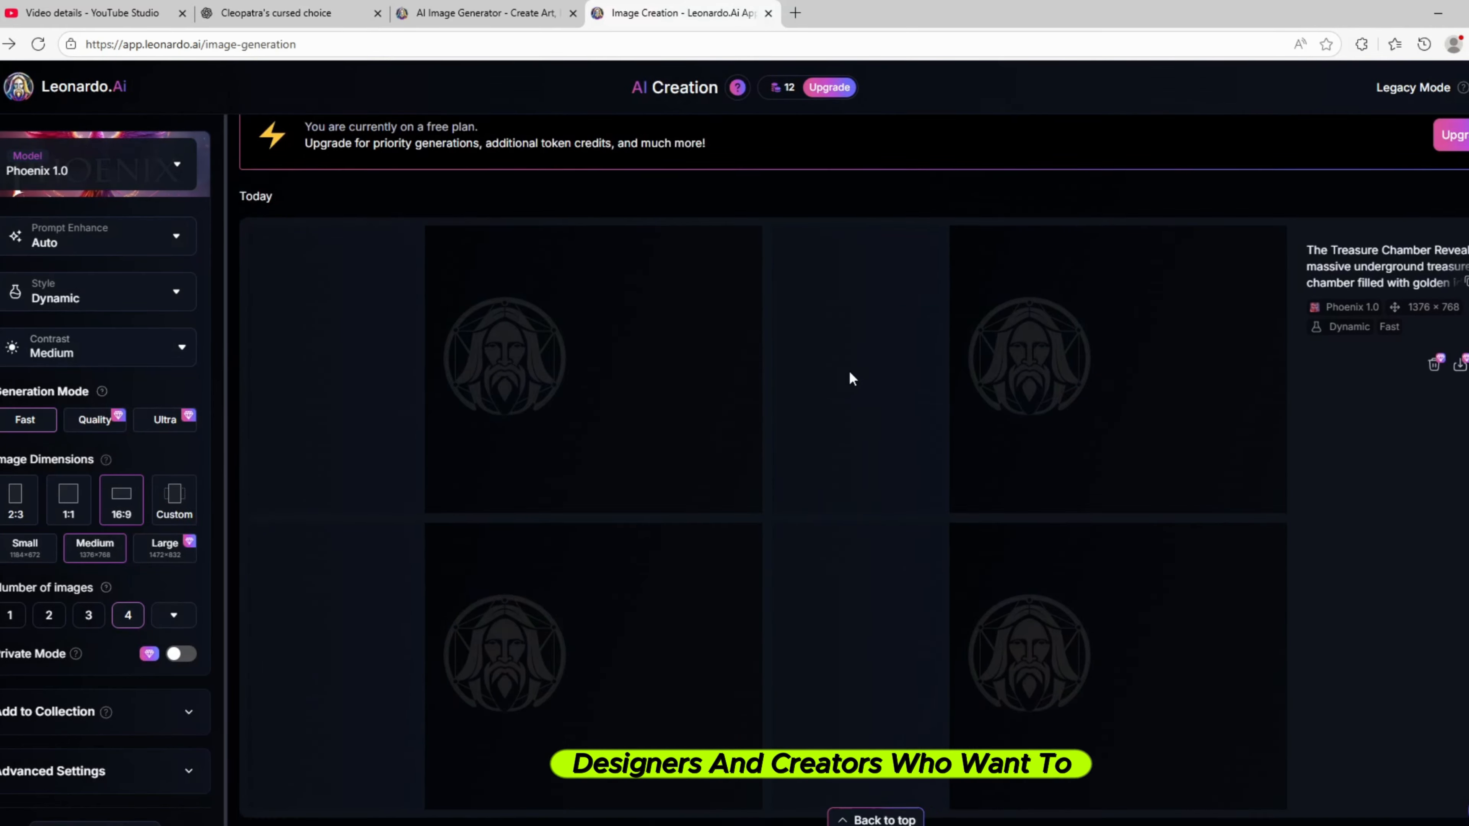
# - Look over the Cleopatra scene images generated so far, including the treasure chamber set
pyautogui.scroll(-20, 853, 379)
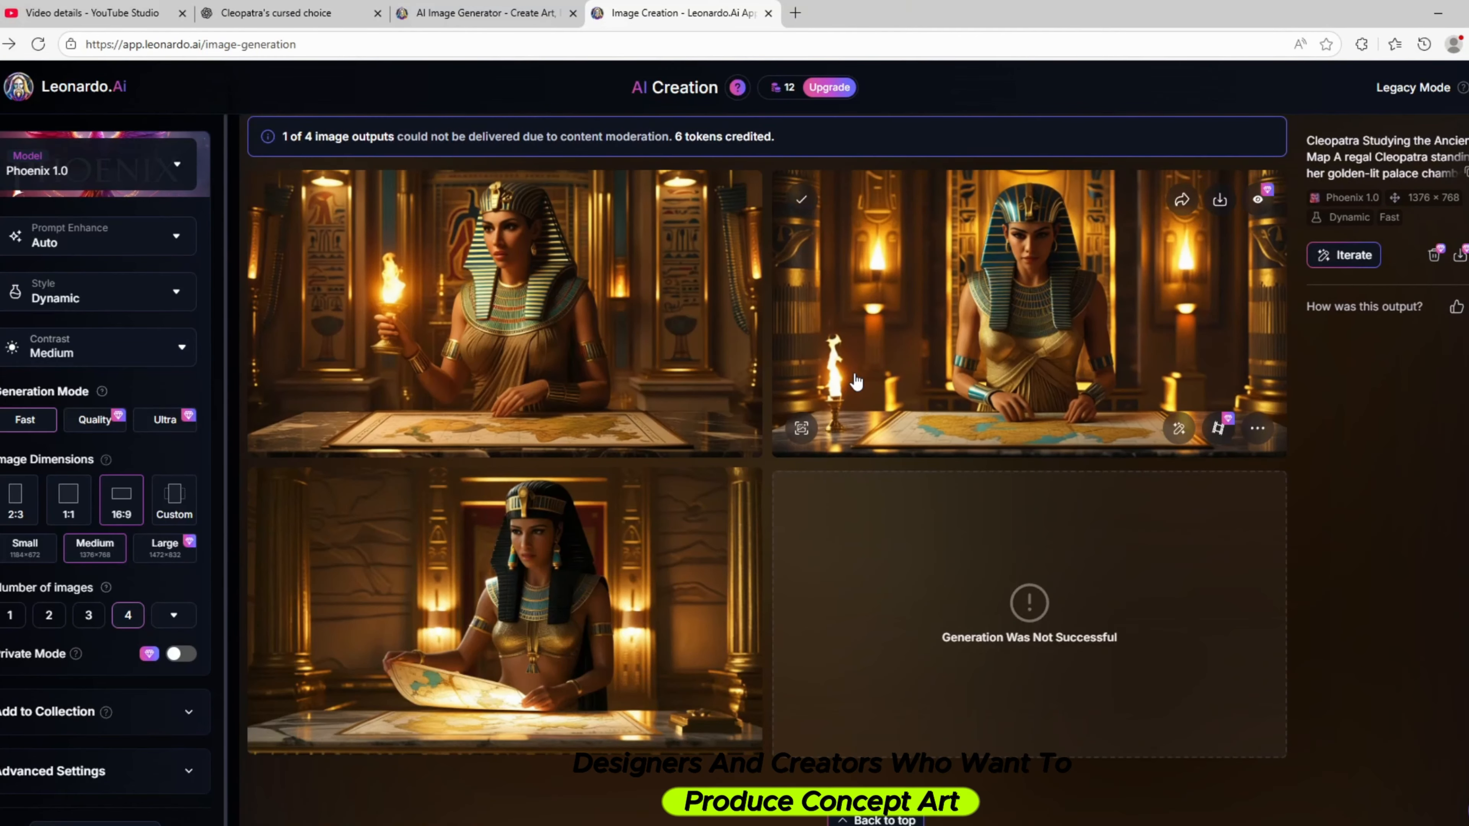
pyautogui.scroll(20, 856, 382)
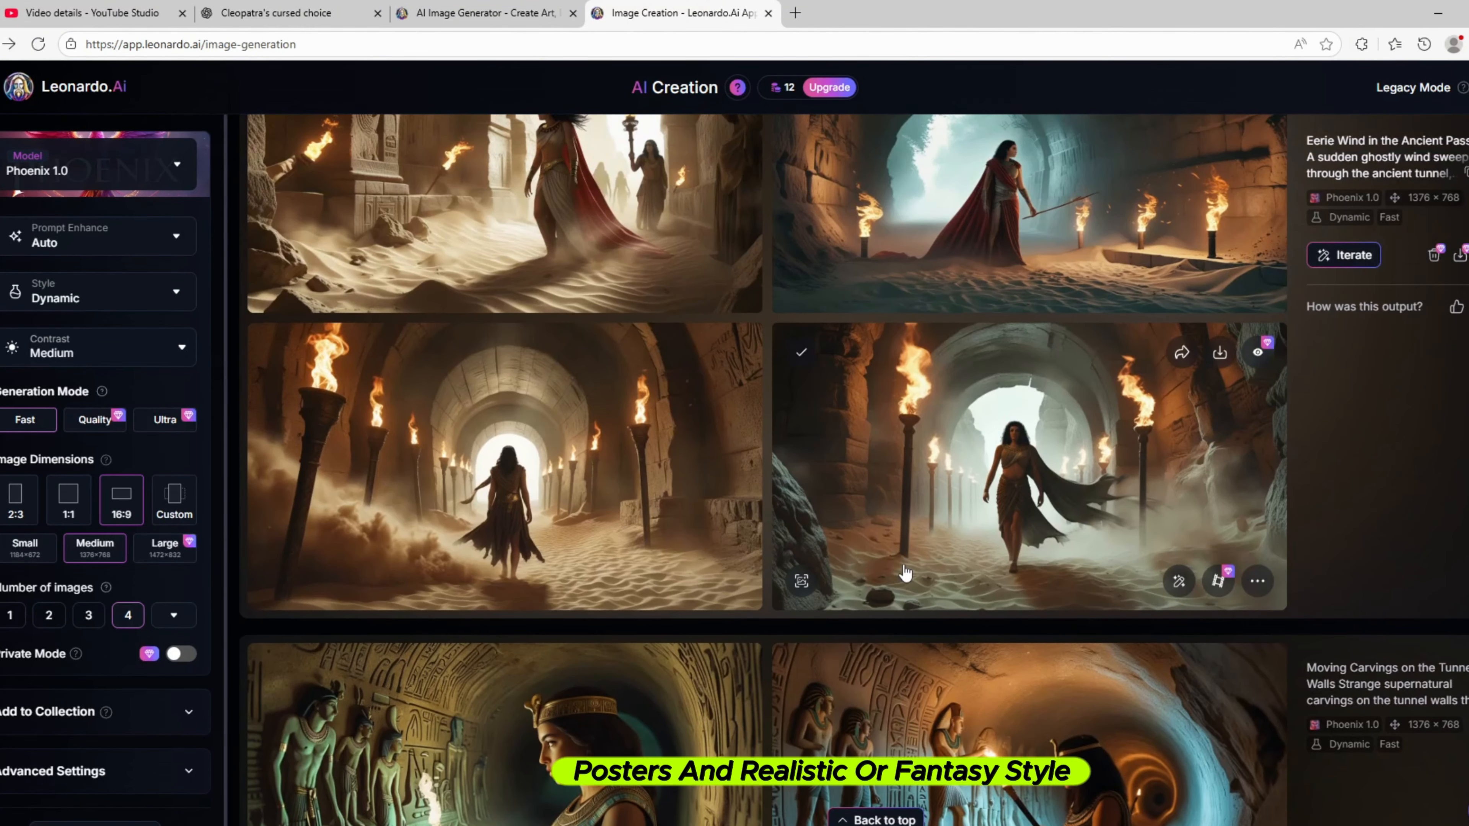
pyautogui.scroll(8, 904, 573)
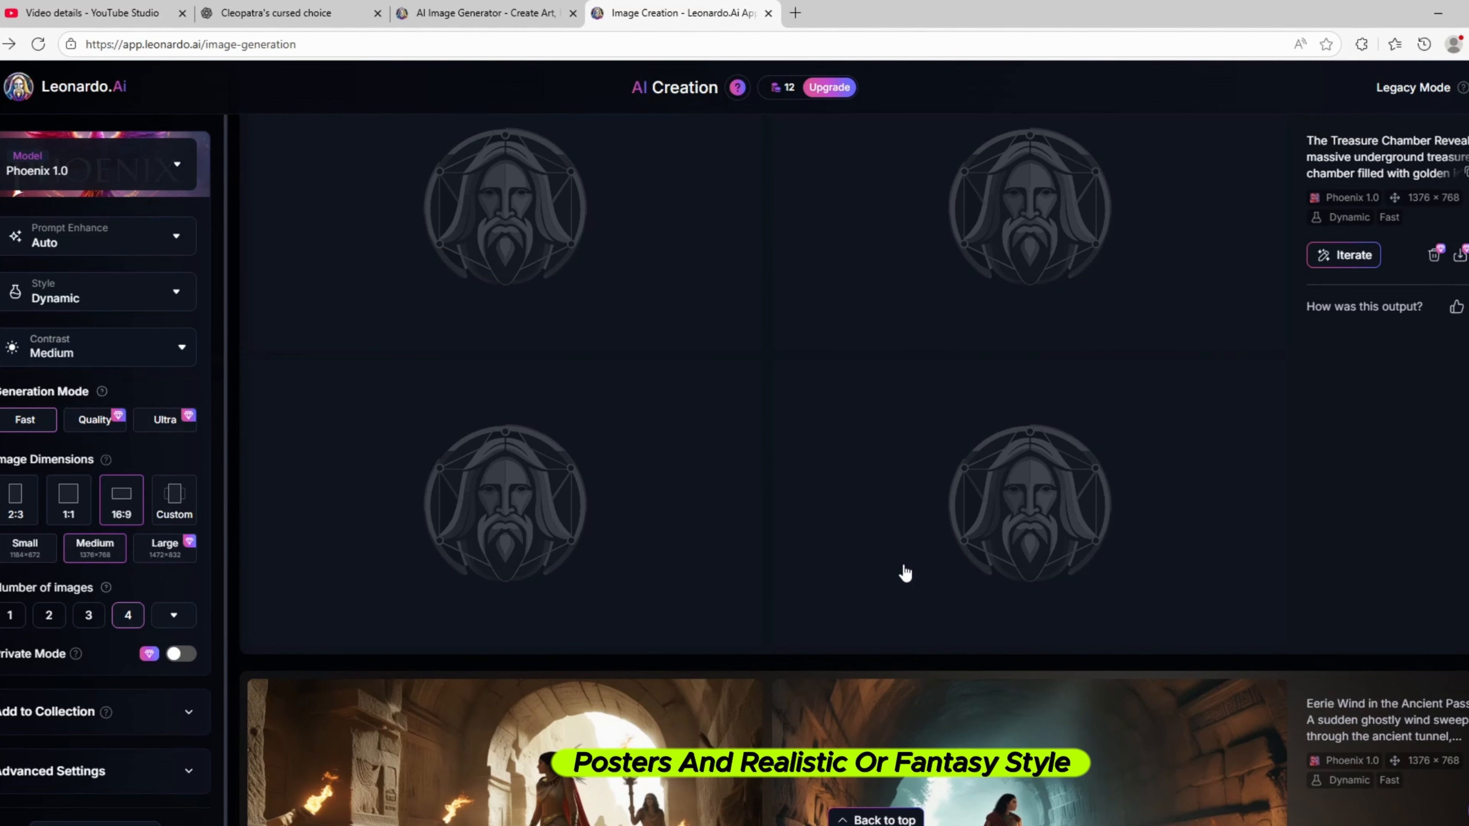
pyautogui.scroll(-3, 535, 285)
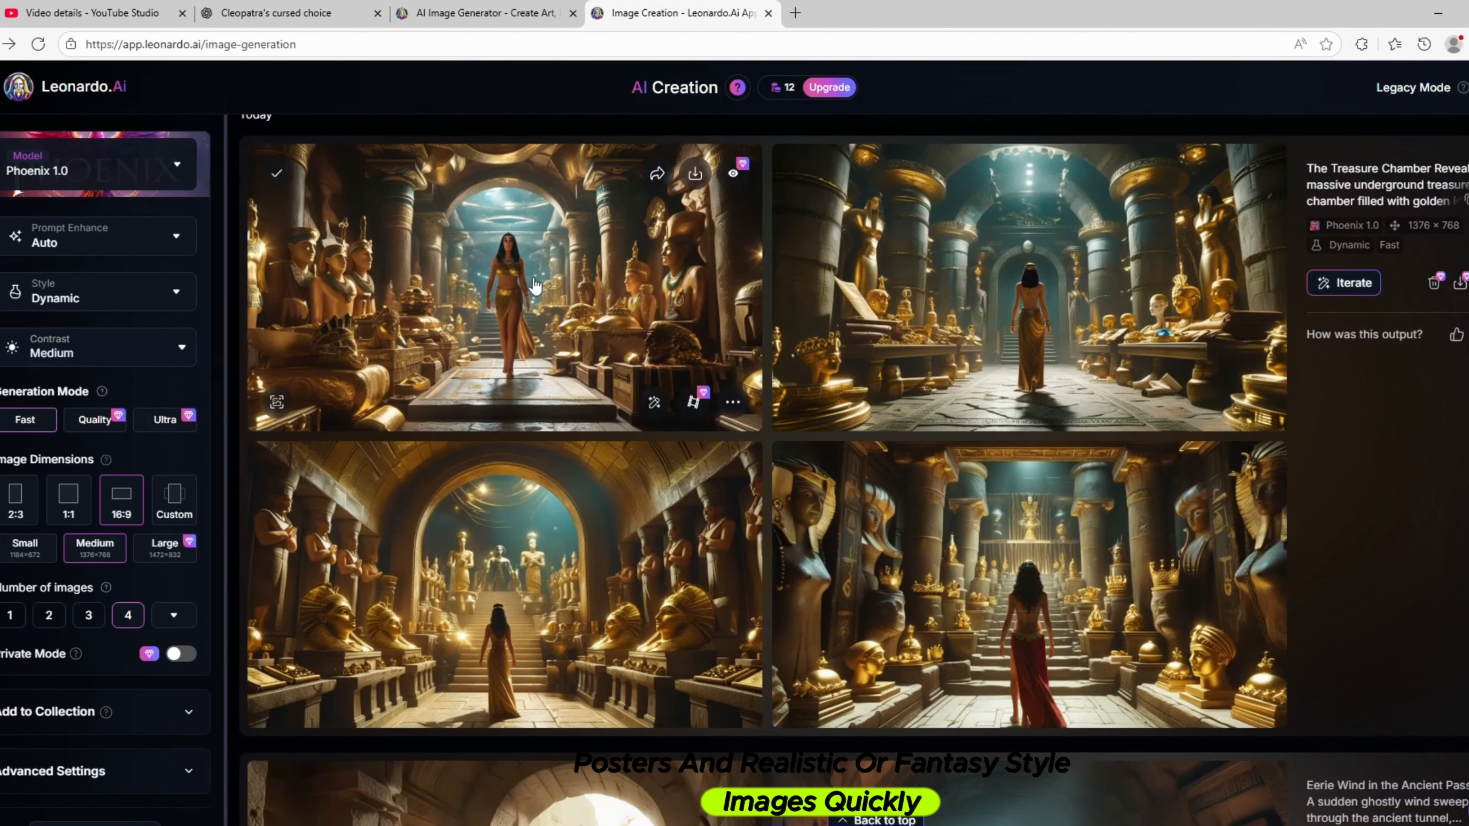
pyautogui.scroll(3, 782, 510)
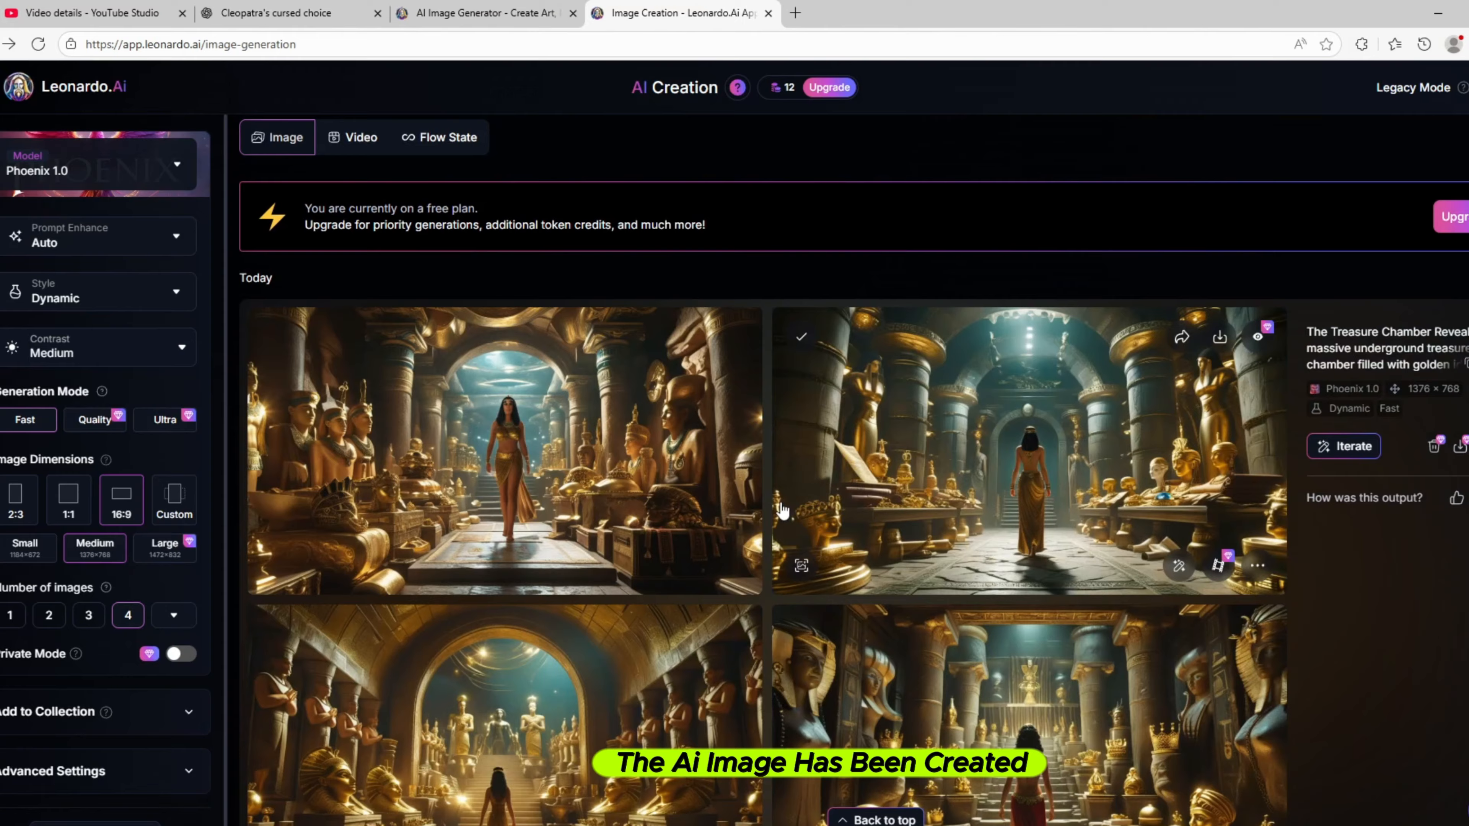
pyautogui.scroll(-3, 533, 276)
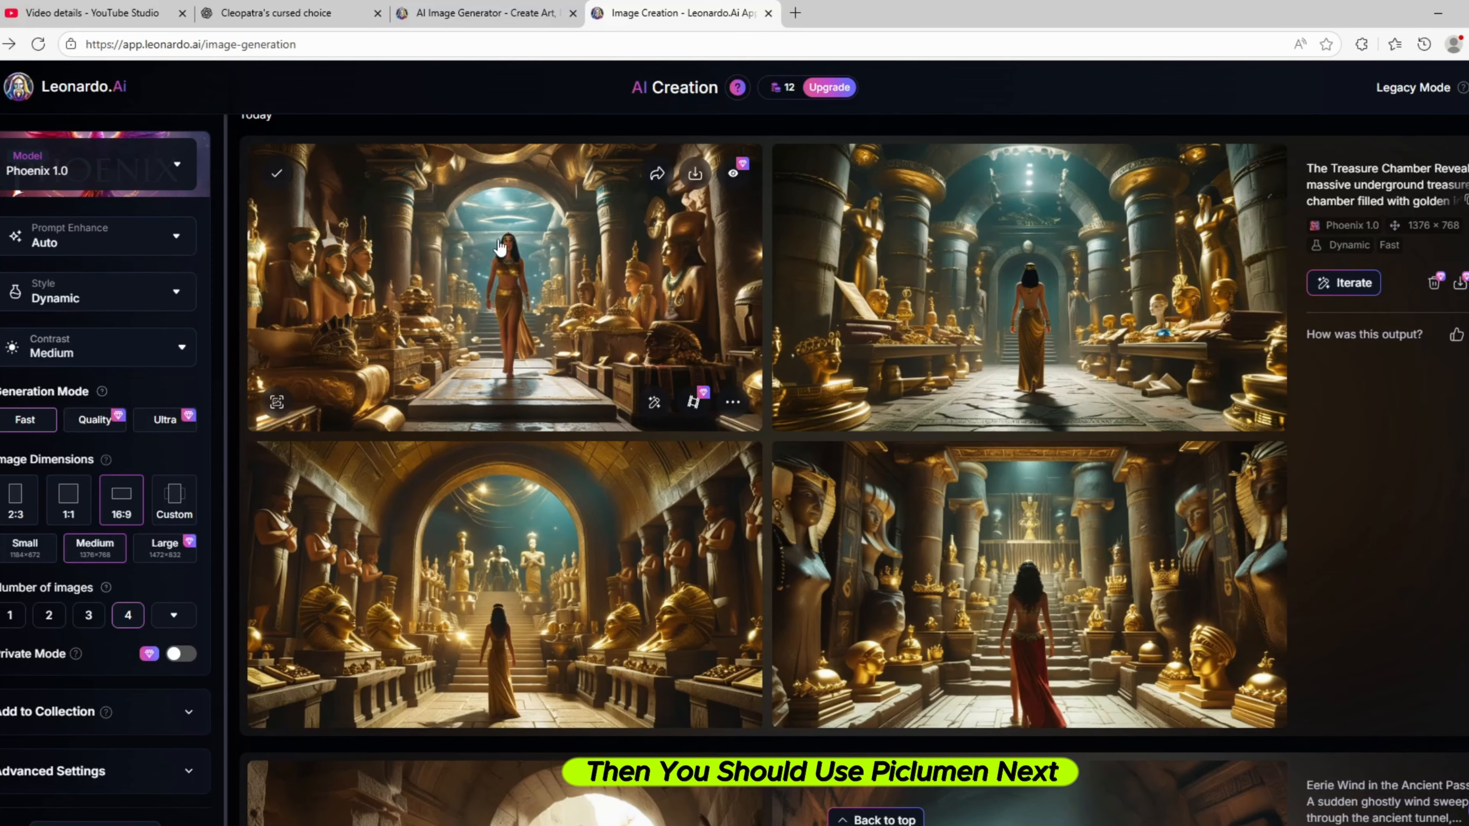
pyautogui.scroll(3, 500, 248)
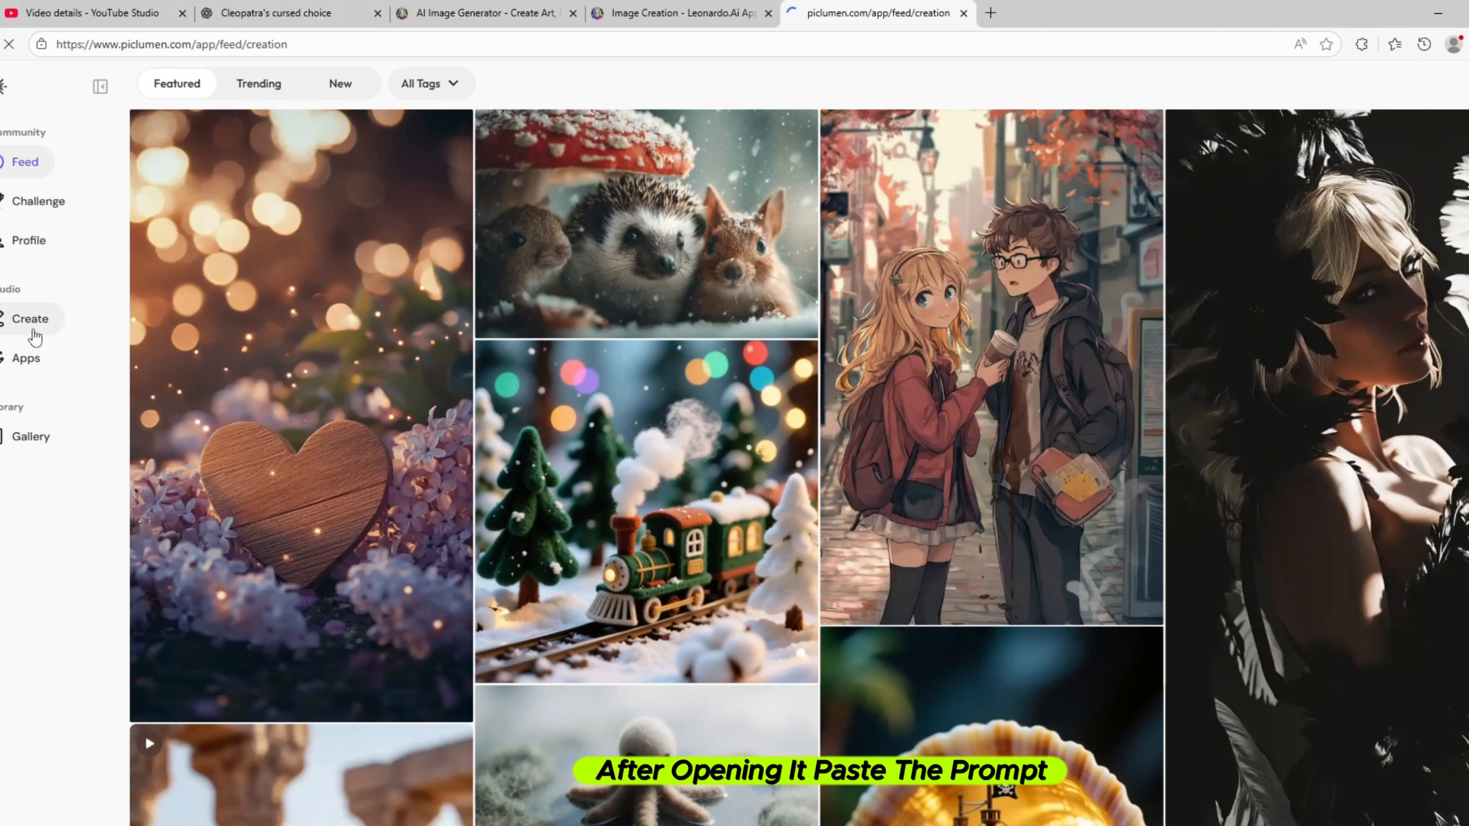
# - Open PicLumen's Create page and generate an image from the seventh ChatGPT prompt, "The Sarcophagus Awakening"
pyautogui.click(34, 335)
pyautogui.click(347, 9)
pyautogui.scroll(-2, 561, 491)
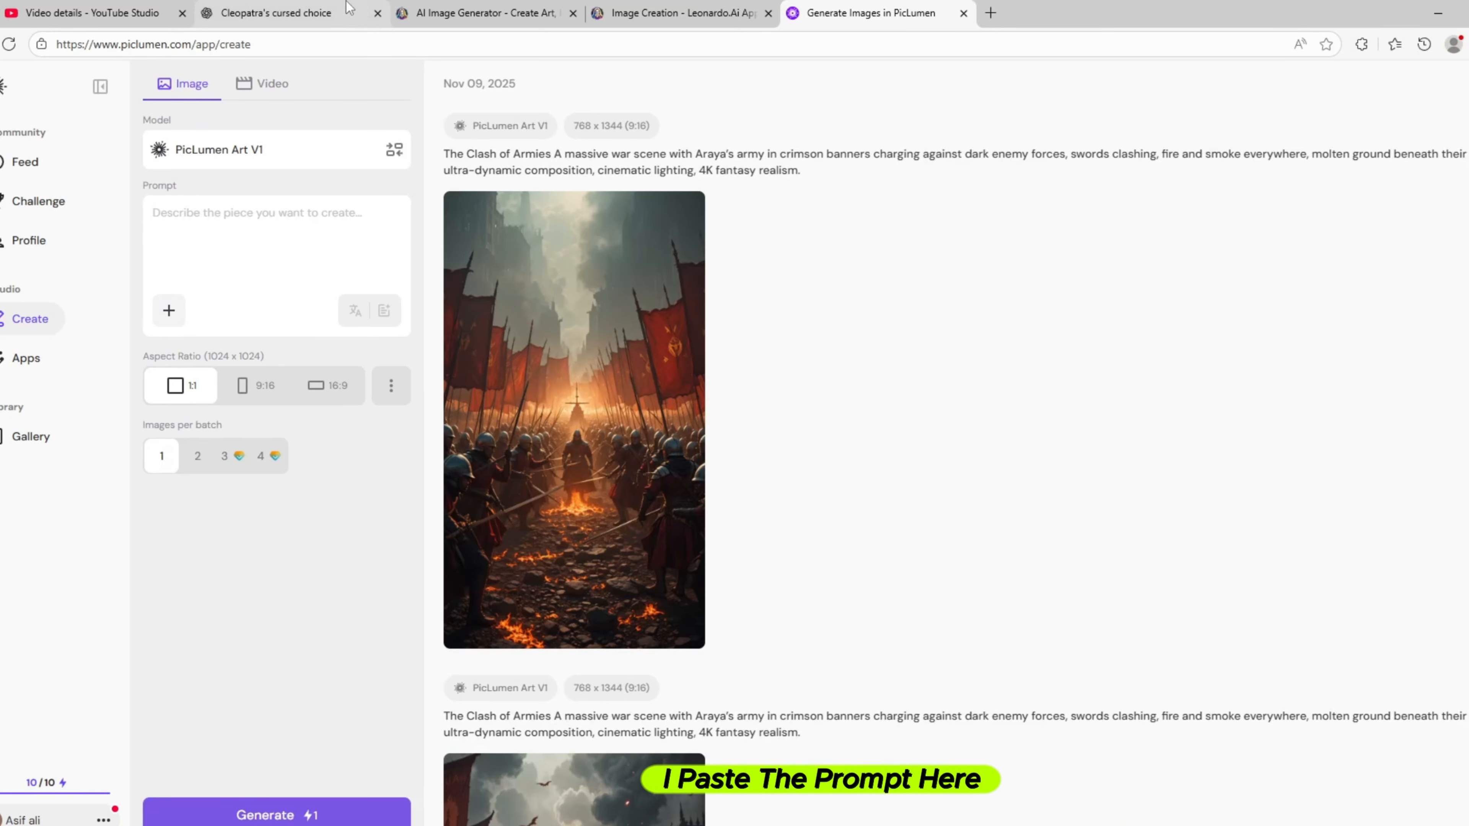
pyautogui.hotkey('ctrl', 'v')
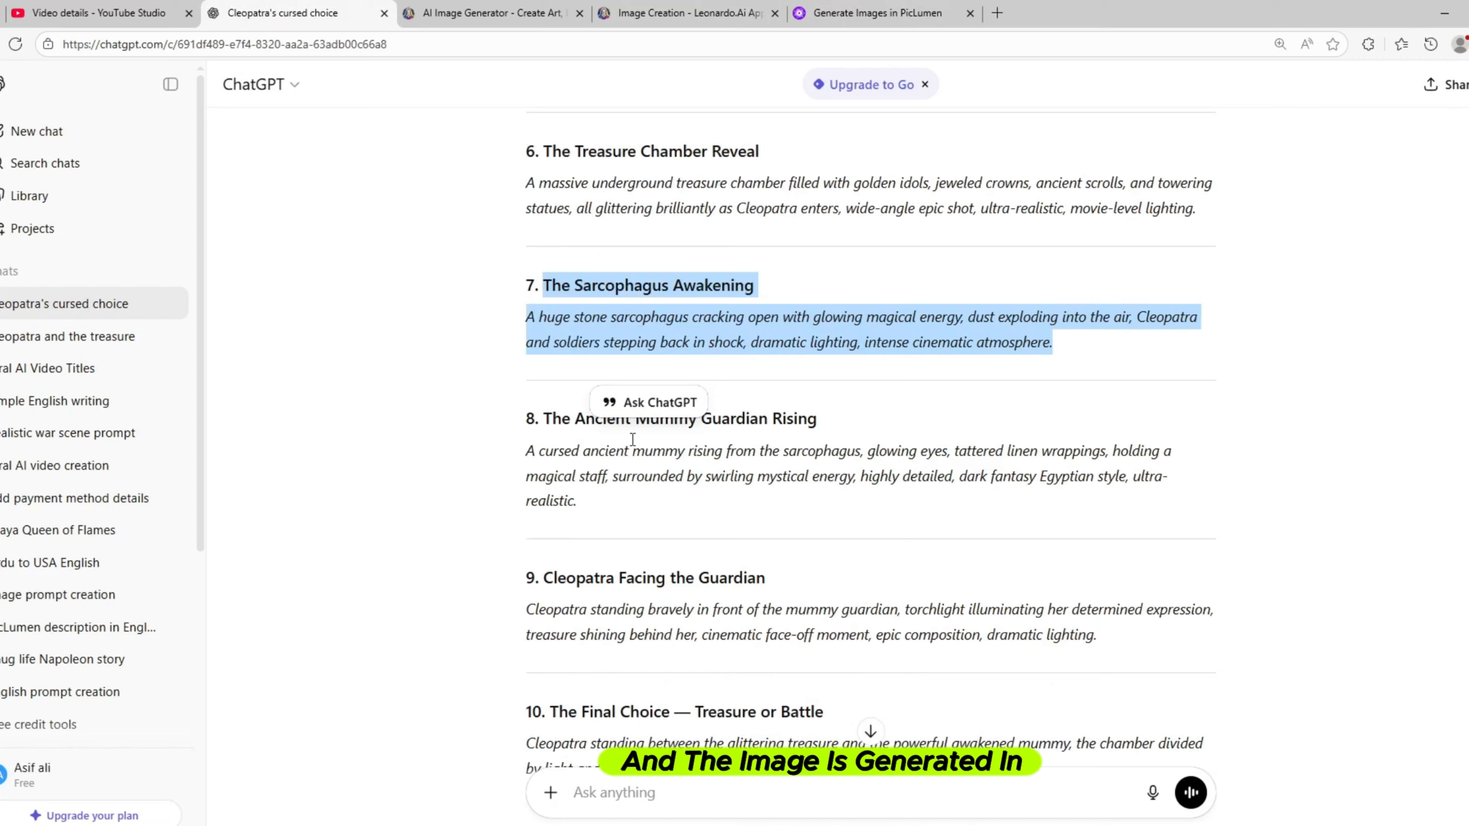
# - Copy the eighth image prompt, "The Ancient Mummy Guardian Rising", from ChatGPT and return to PicLumen
pyautogui.scroll(-1, 632, 440)
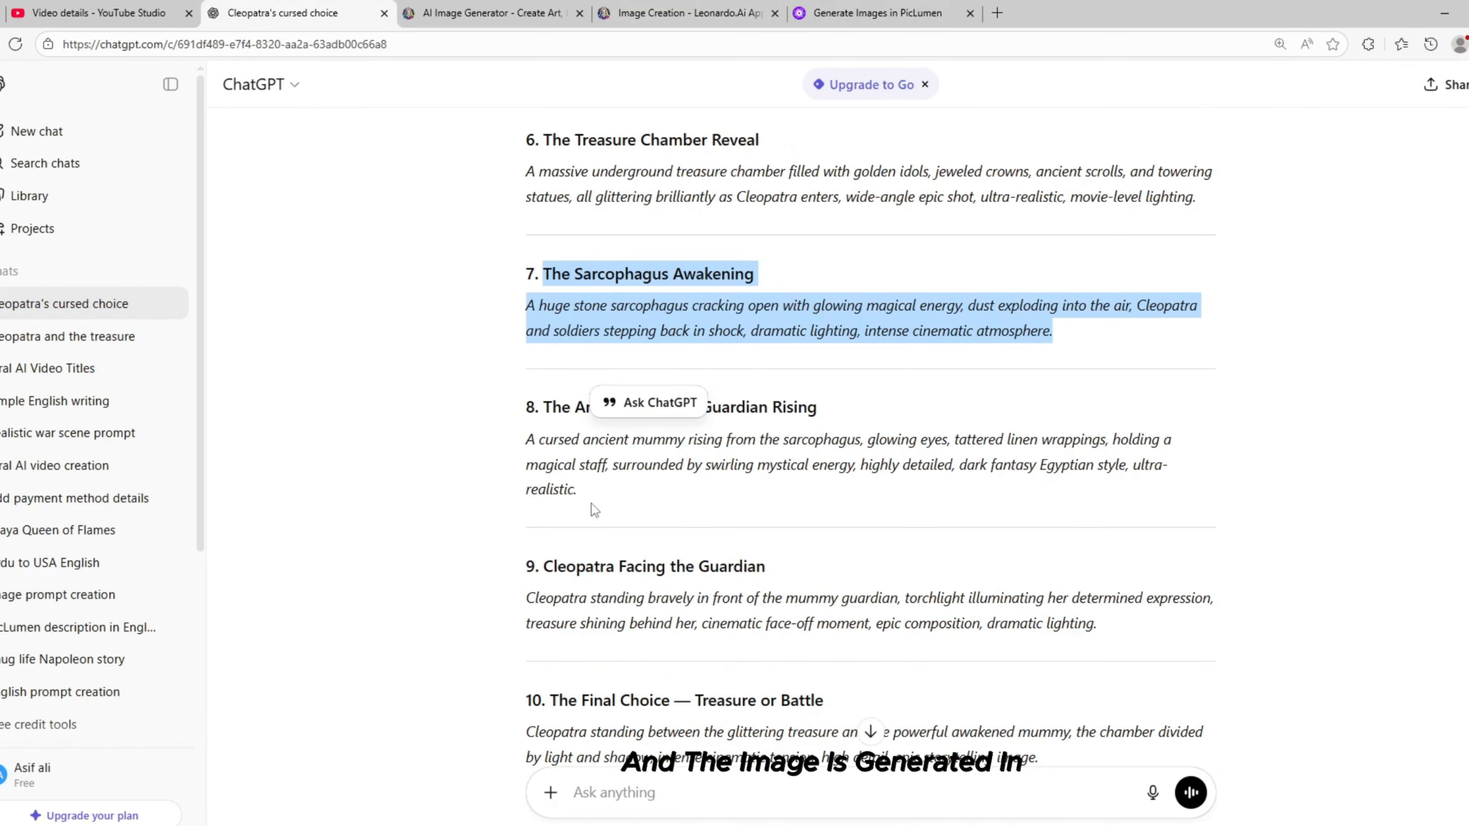
pyautogui.moveTo(594, 504); pyautogui.dragTo(557, 431)
pyautogui.click(877, 13)
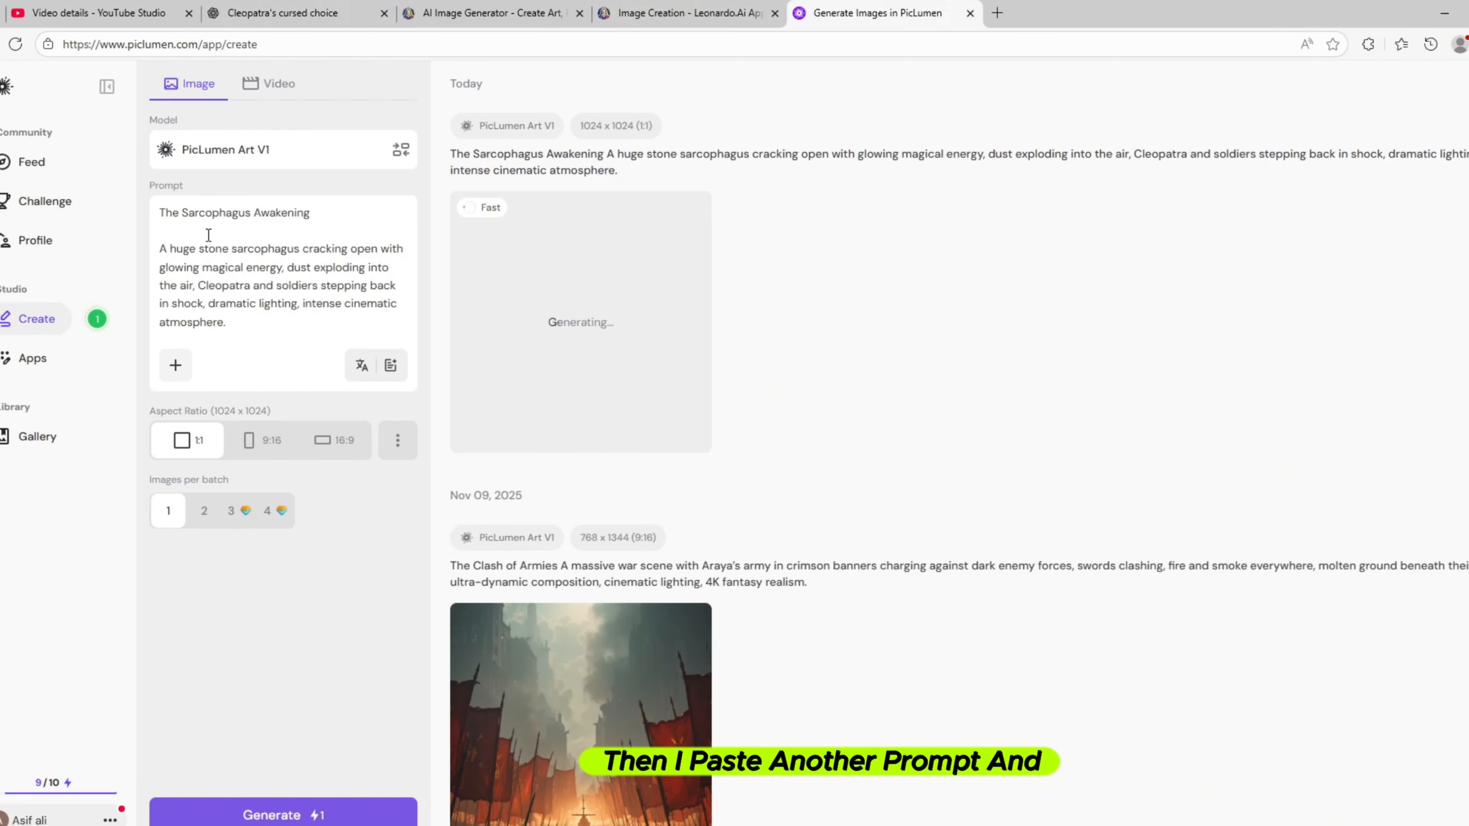
# - Set the aspect ratio to 16:9 and generate images from the "The Sarcophagus Awakening" and "The Ancient Mummy Guardian Rising" prompts
pyautogui.click(260, 441)
pyautogui.click(350, 435)
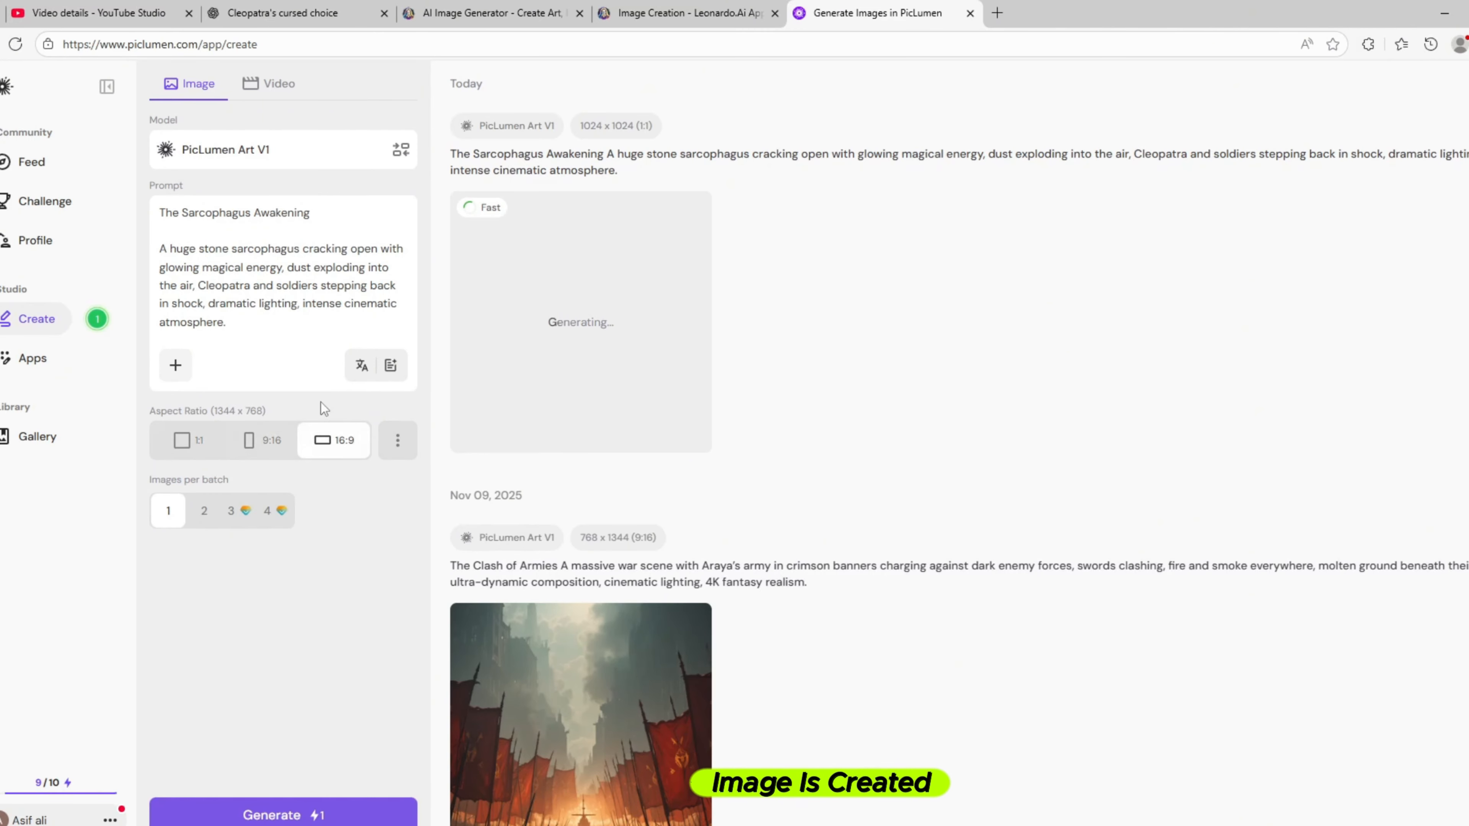
pyautogui.click(300, 15)
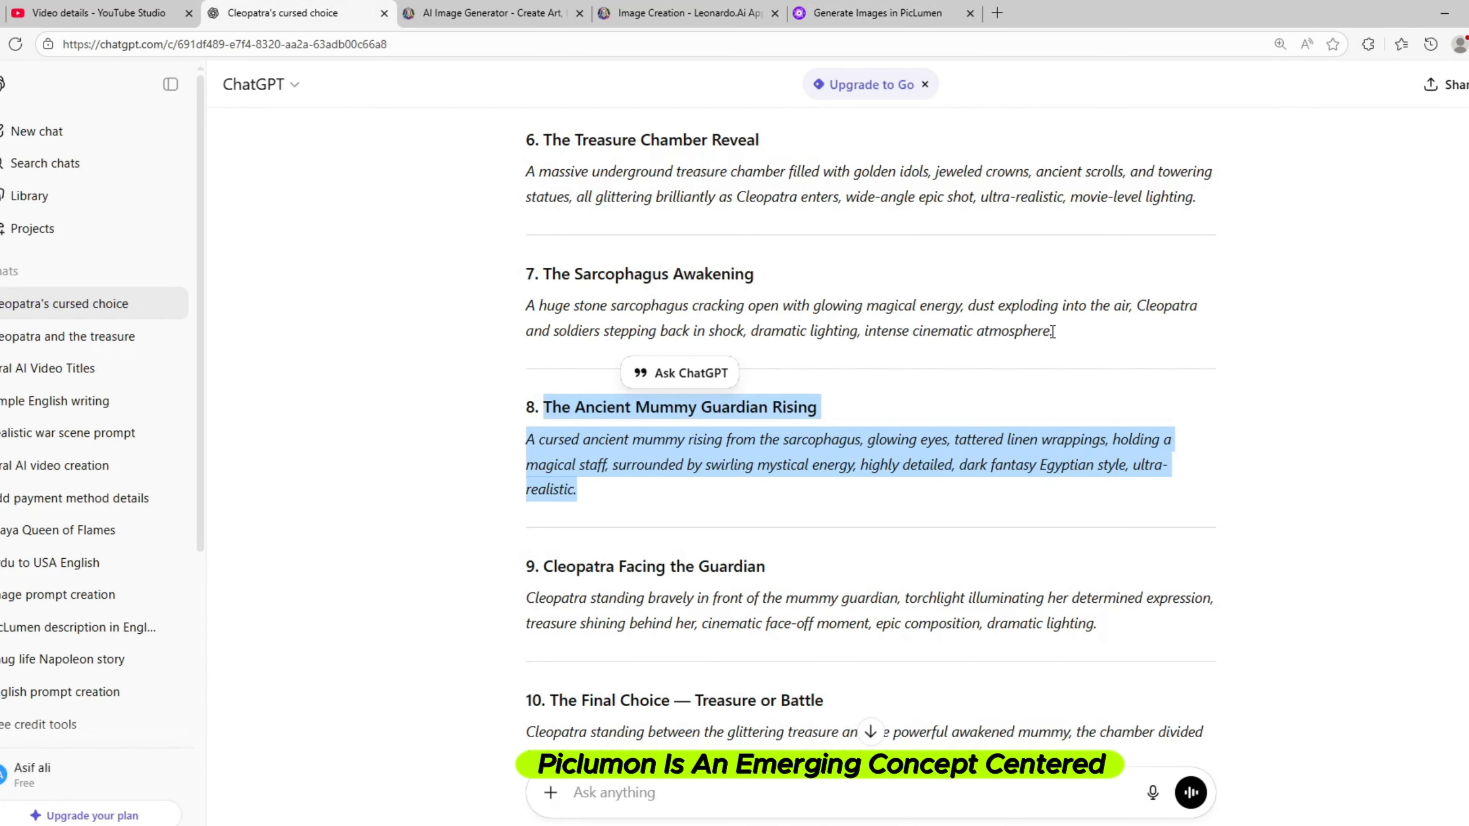
pyautogui.moveTo(1052, 331); pyautogui.dragTo(570, 291)
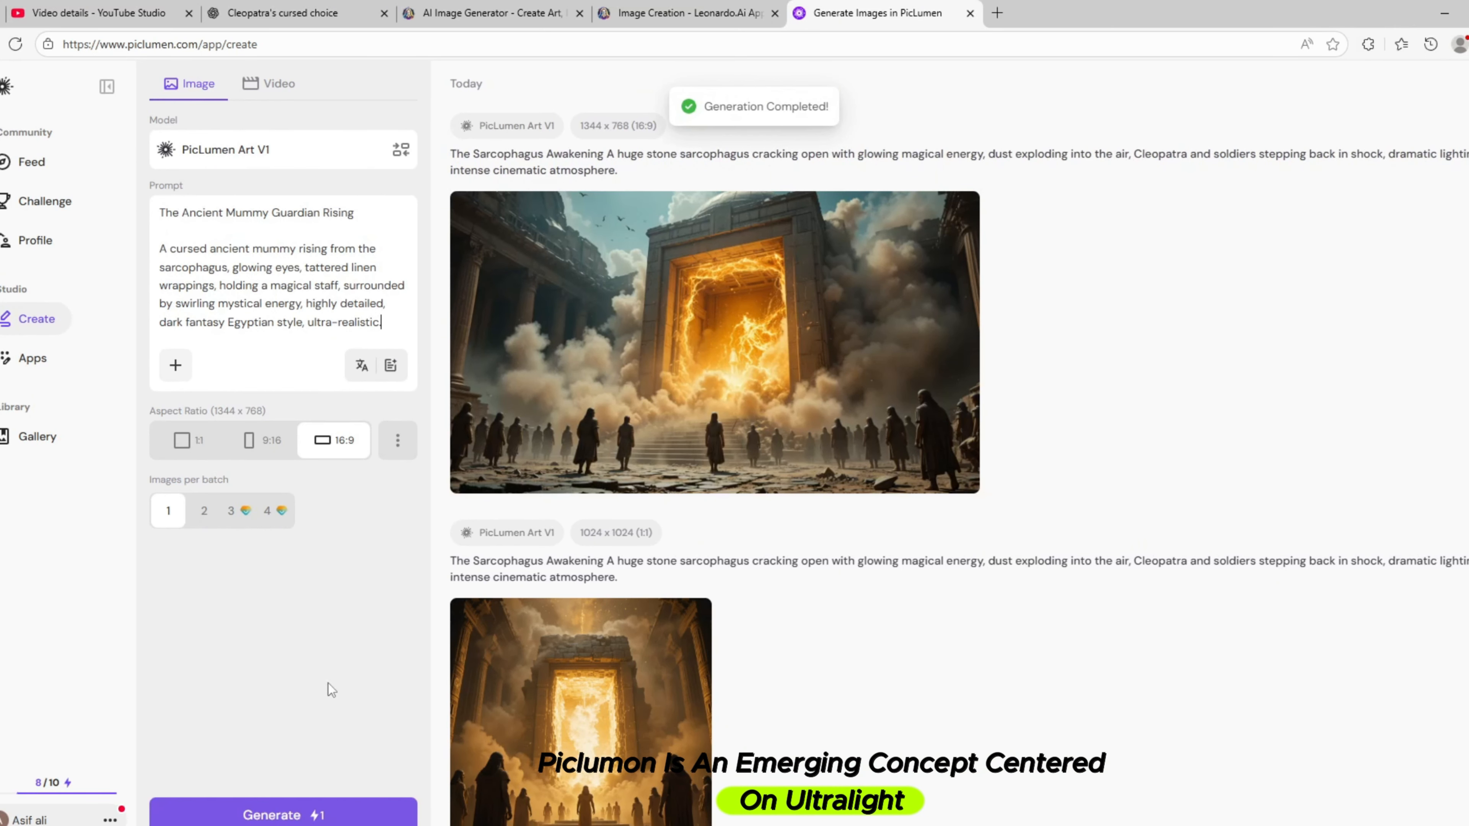
pyautogui.click(312, 814)
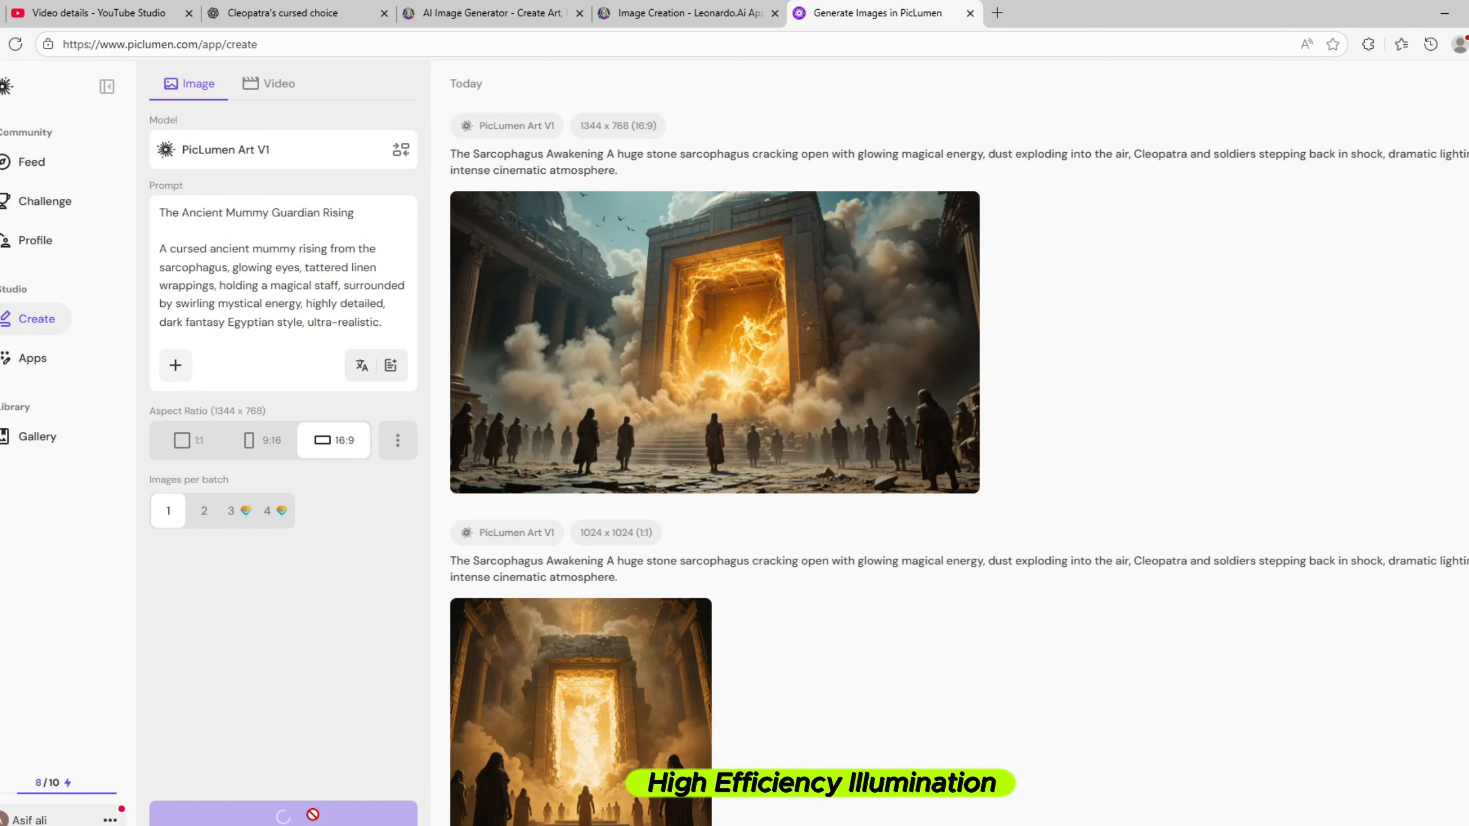
# - Switch to ChatGPT and copy the ninth image prompt, "Cleopatra Facing the Guardian", with its description
pyautogui.click(357, 4)
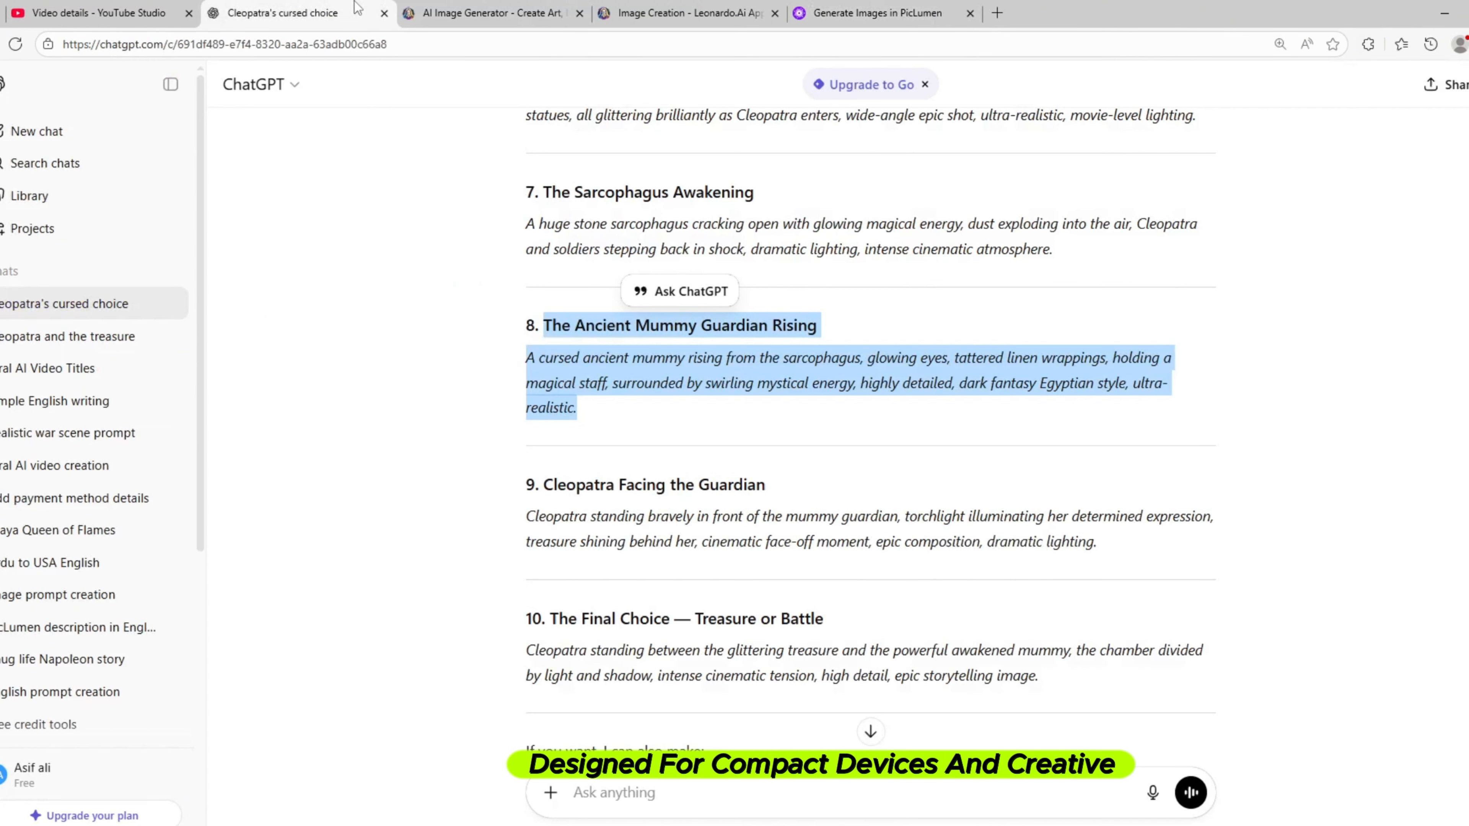
pyautogui.scroll(-1, 418, 223)
pyautogui.click(1074, 462)
pyautogui.moveTo(1098, 461); pyautogui.dragTo(527, 404)
pyautogui.hotkey('ctrl', 'c')
# - In PicLumen, replace the prompt with "Cleopatra Facing the Guardian" and generate its image
pyautogui.click(877, 13)
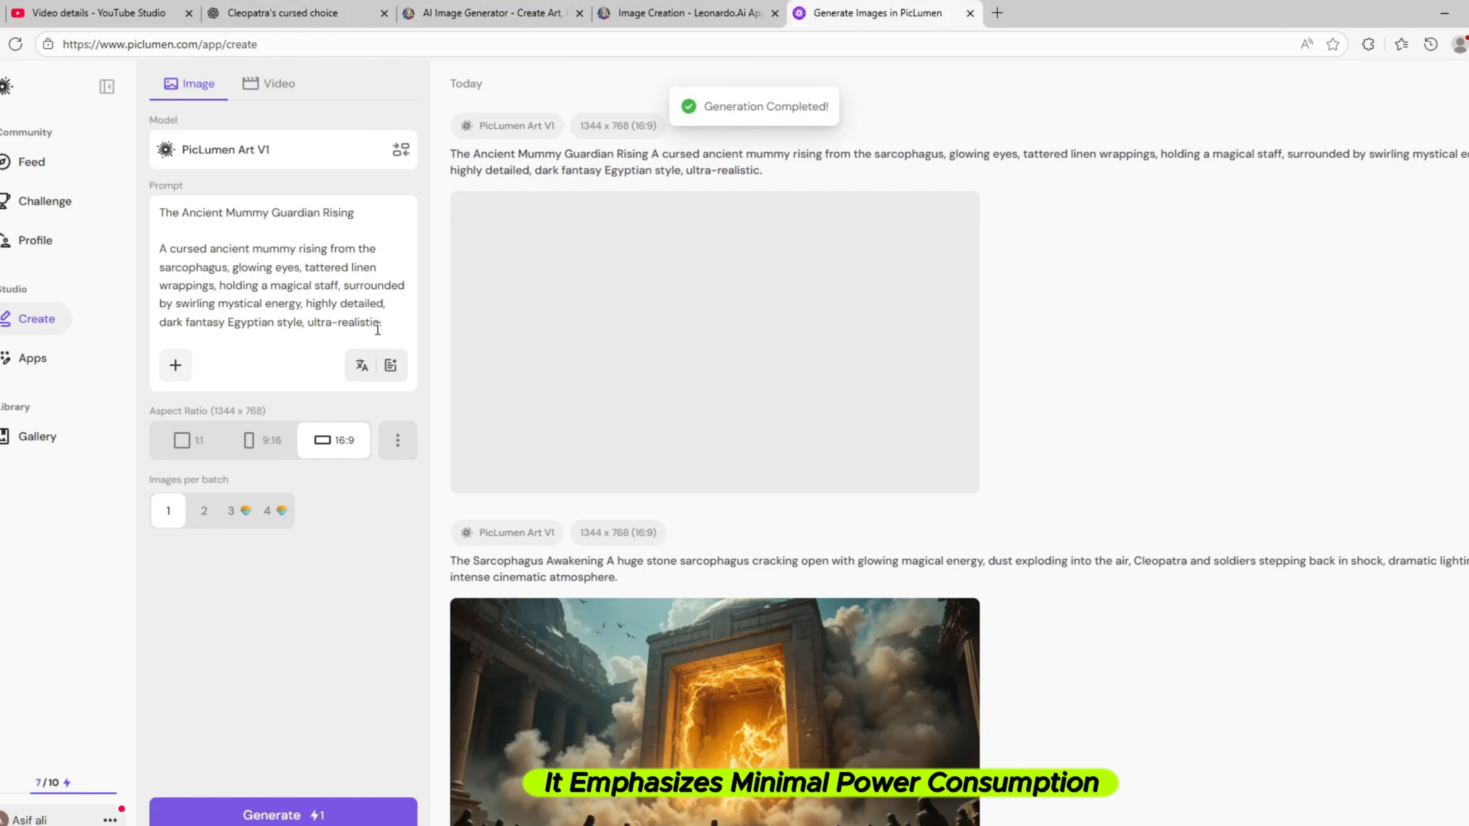
pyautogui.moveTo(377, 329); pyautogui.dragTo(104, 204)
pyautogui.hotkey('ctrl', 'v')
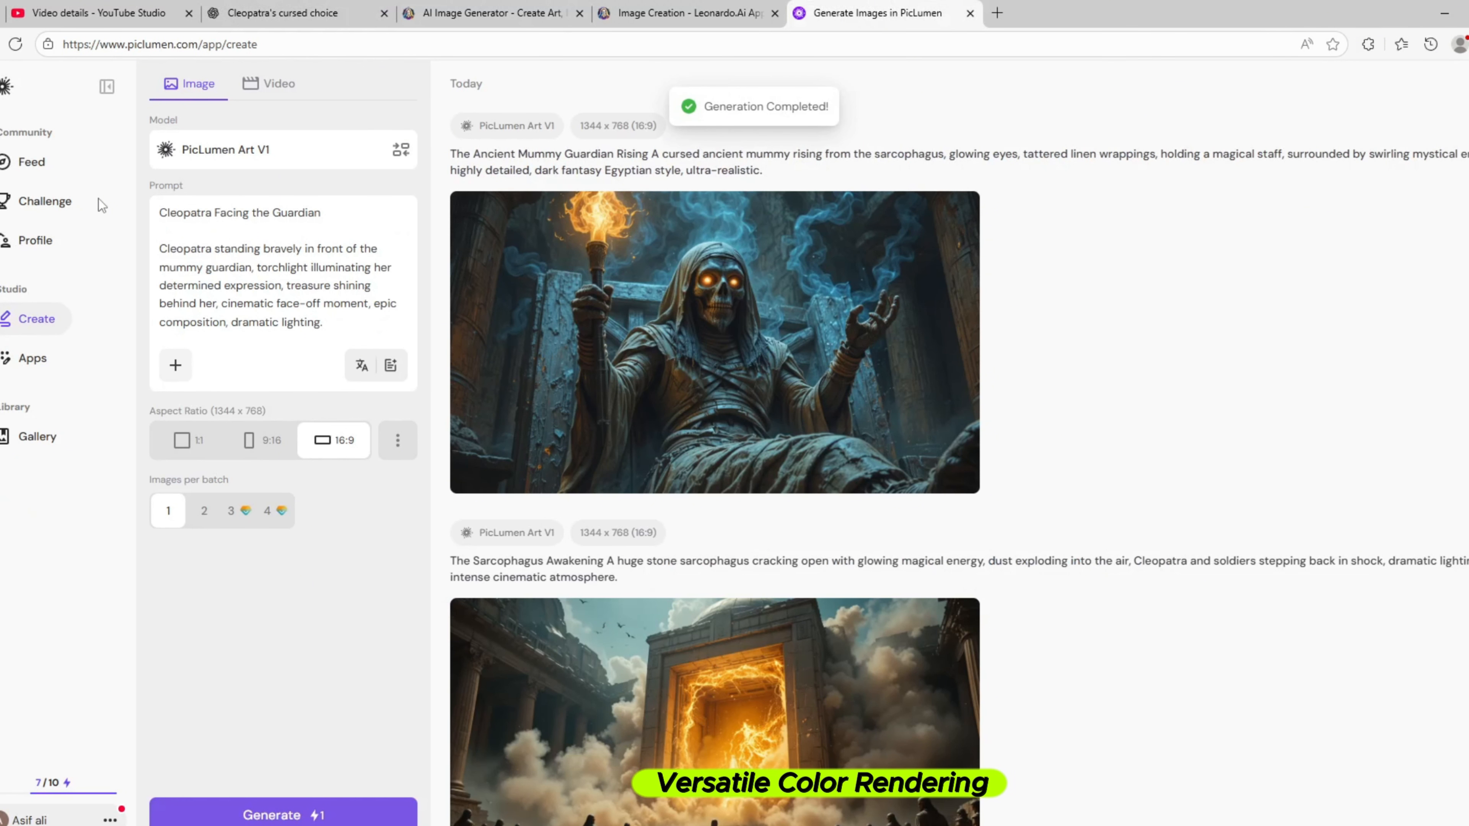
pyautogui.click(312, 813)
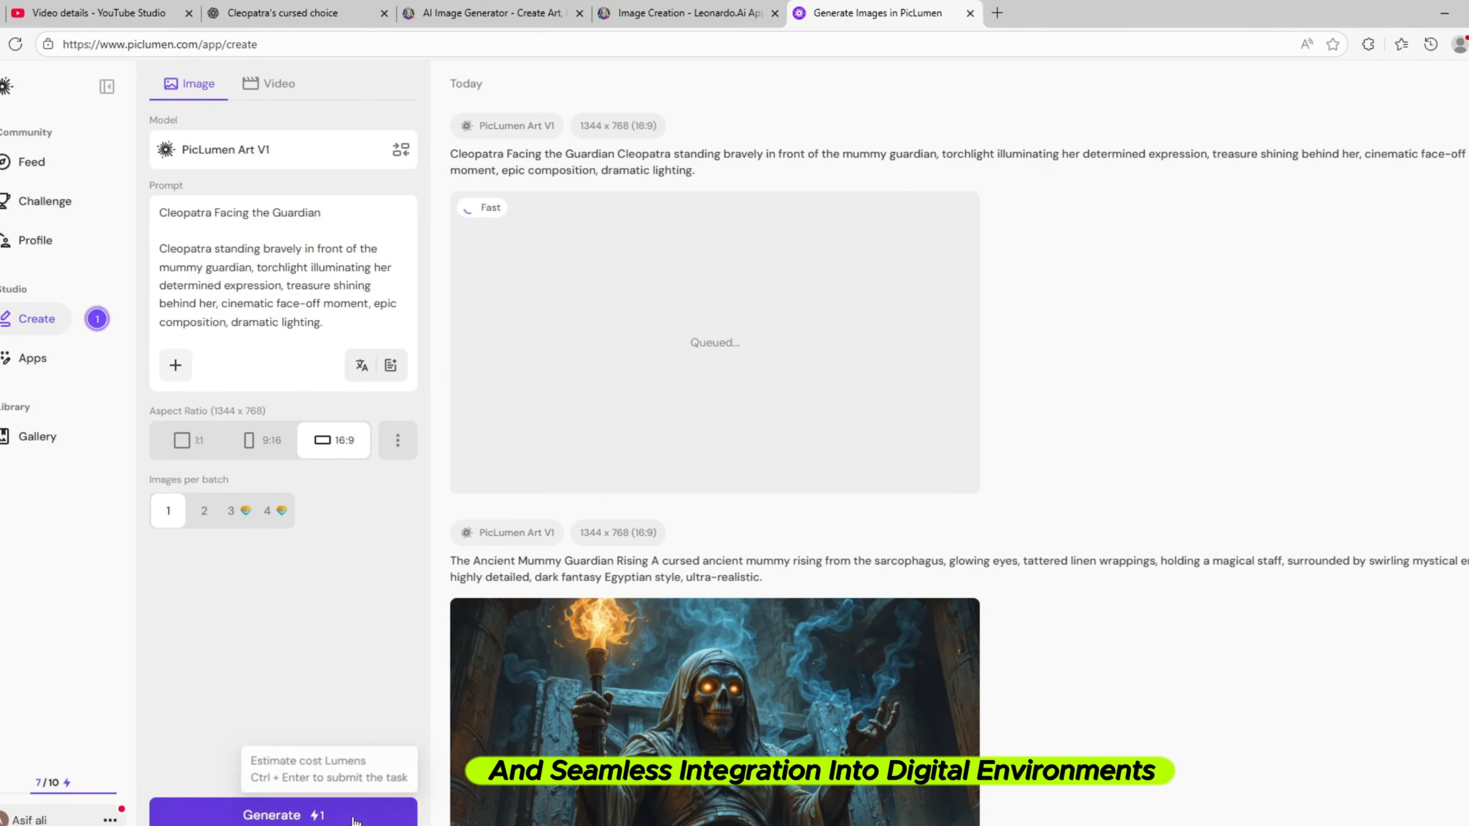
# - Copy the tenth ChatGPT prompt, "The Final Choice — Treasure or Battle", into PicLumen in place of the current prompt and generate its image
pyautogui.click(358, 13)
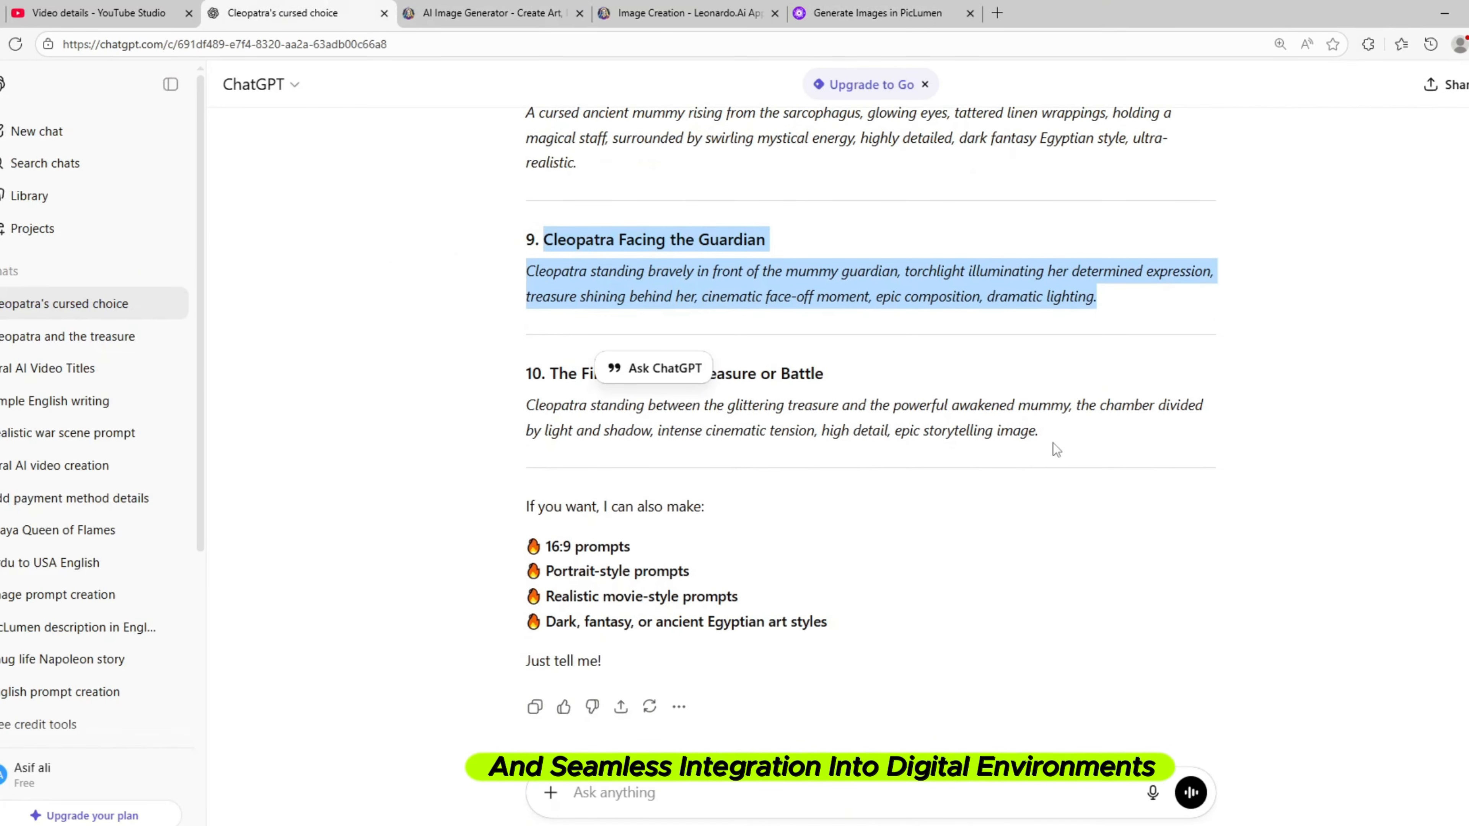
pyautogui.moveTo(1056, 450); pyautogui.dragTo(549, 369)
pyautogui.click(862, 13)
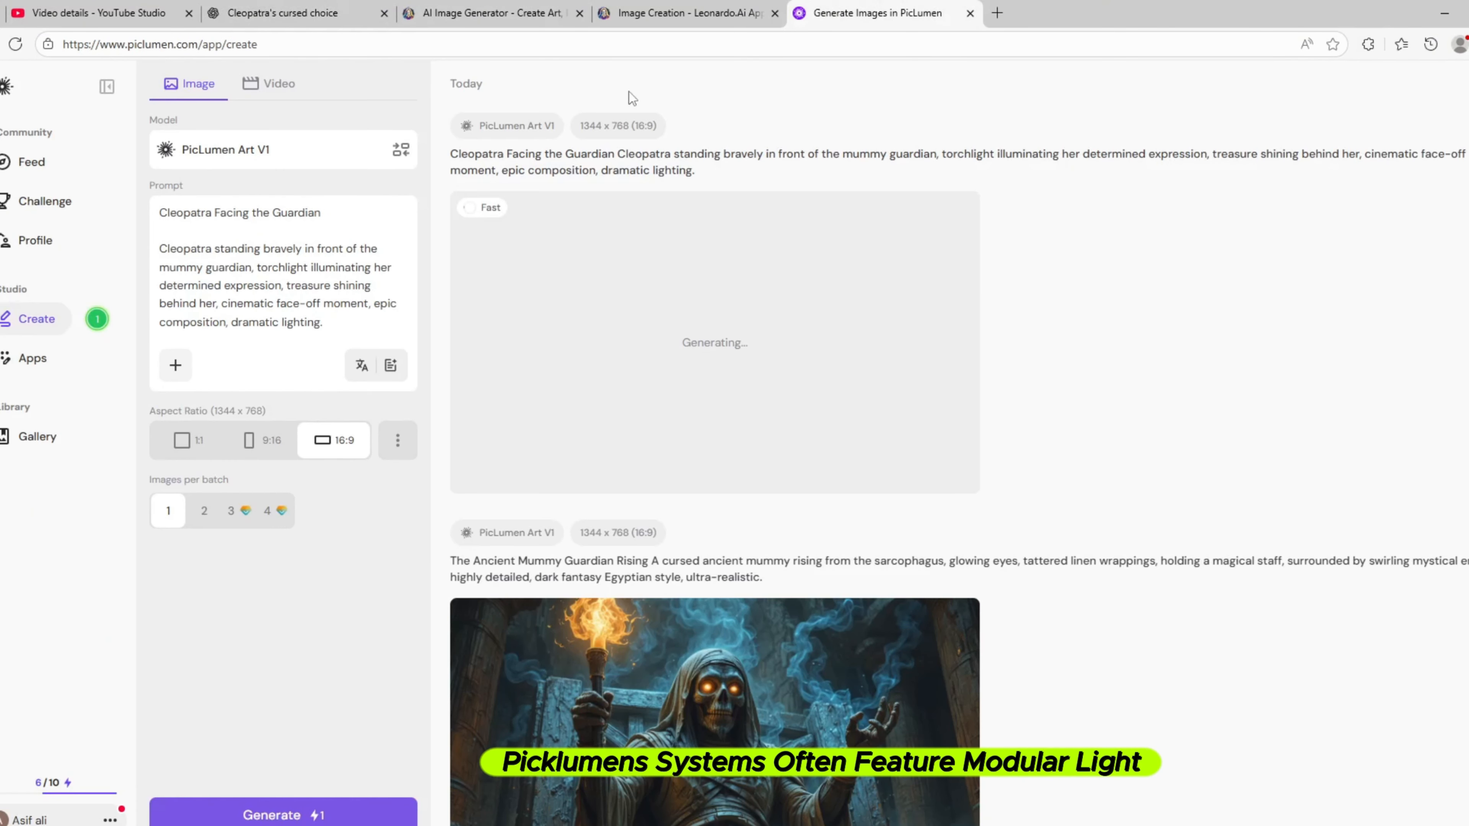
pyautogui.moveTo(337, 325); pyautogui.dragTo(156, 210)
pyautogui.write('The Final Choice — Treasure or Battle  Cleopatra standing between the glittering treasure and the powerful awakened mummy, the chamber divided by light and shadow, intense cinematic tension, high detail, epic storytelling image.')
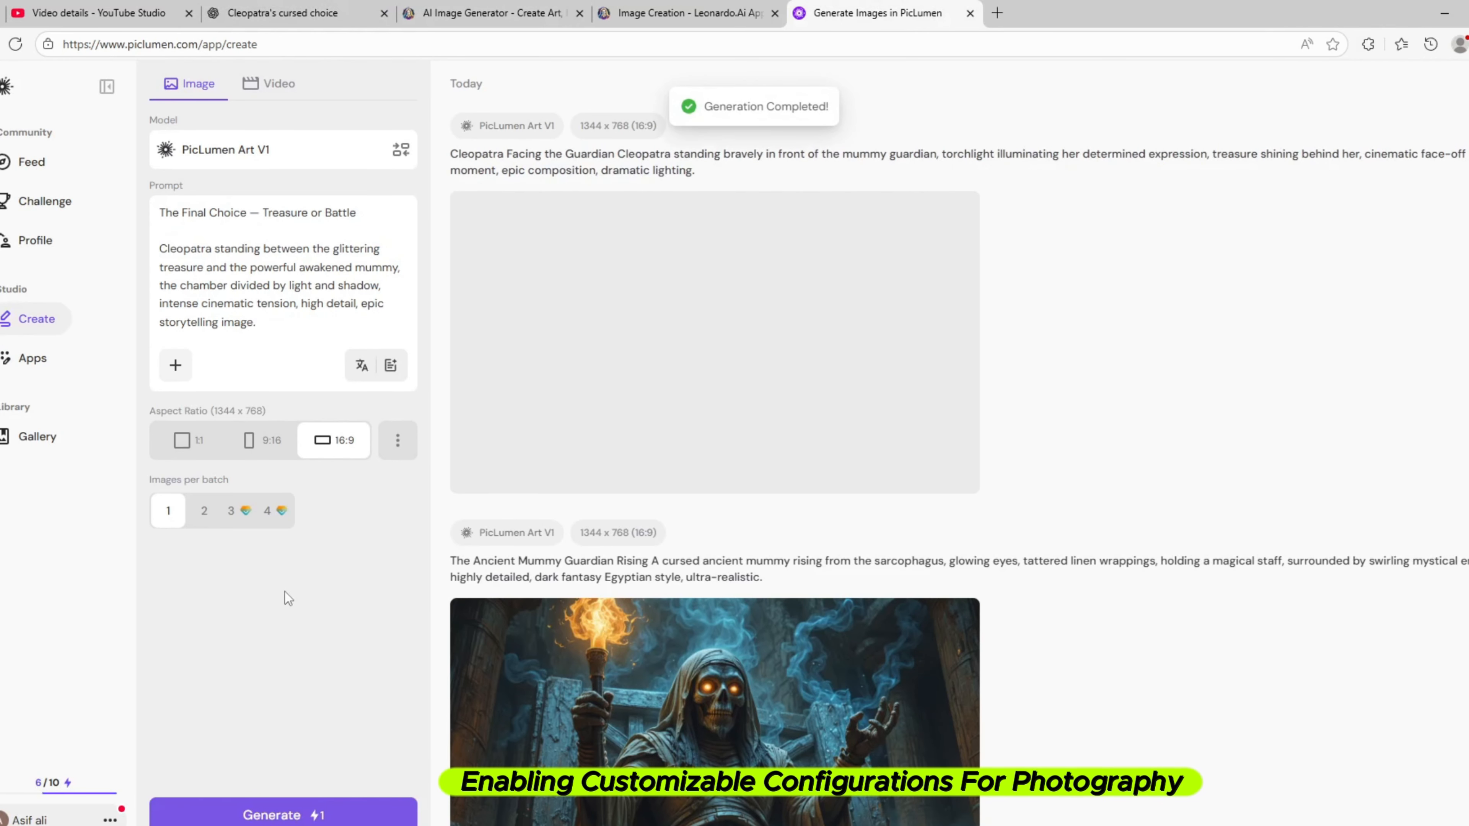
pyautogui.click(317, 814)
# - Look over the guardian, mummy and sarcophagus images generated in PicLumen
pyautogui.scroll(-10, 716, 551)
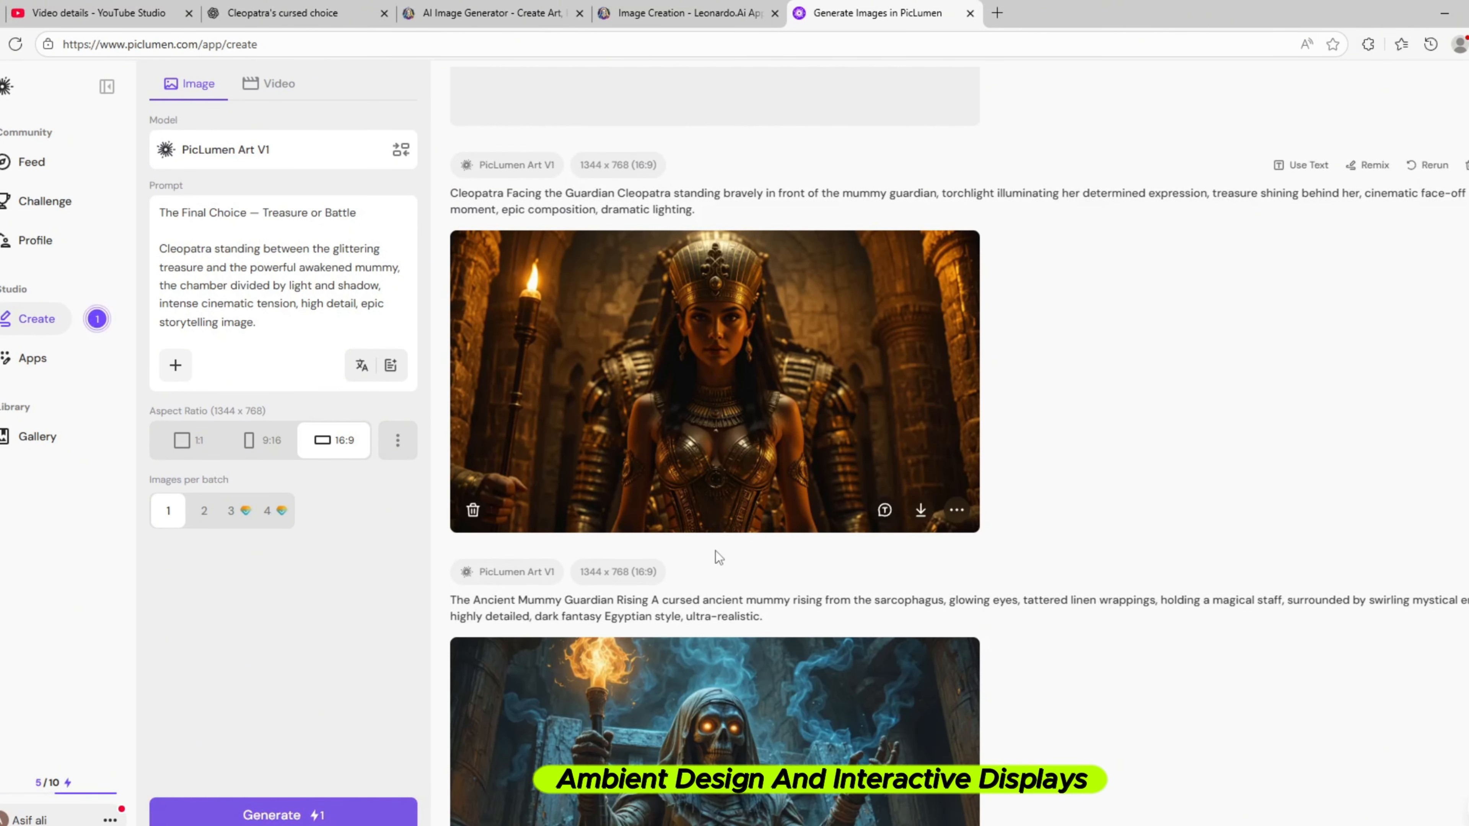
pyautogui.scroll(-3, 716, 552)
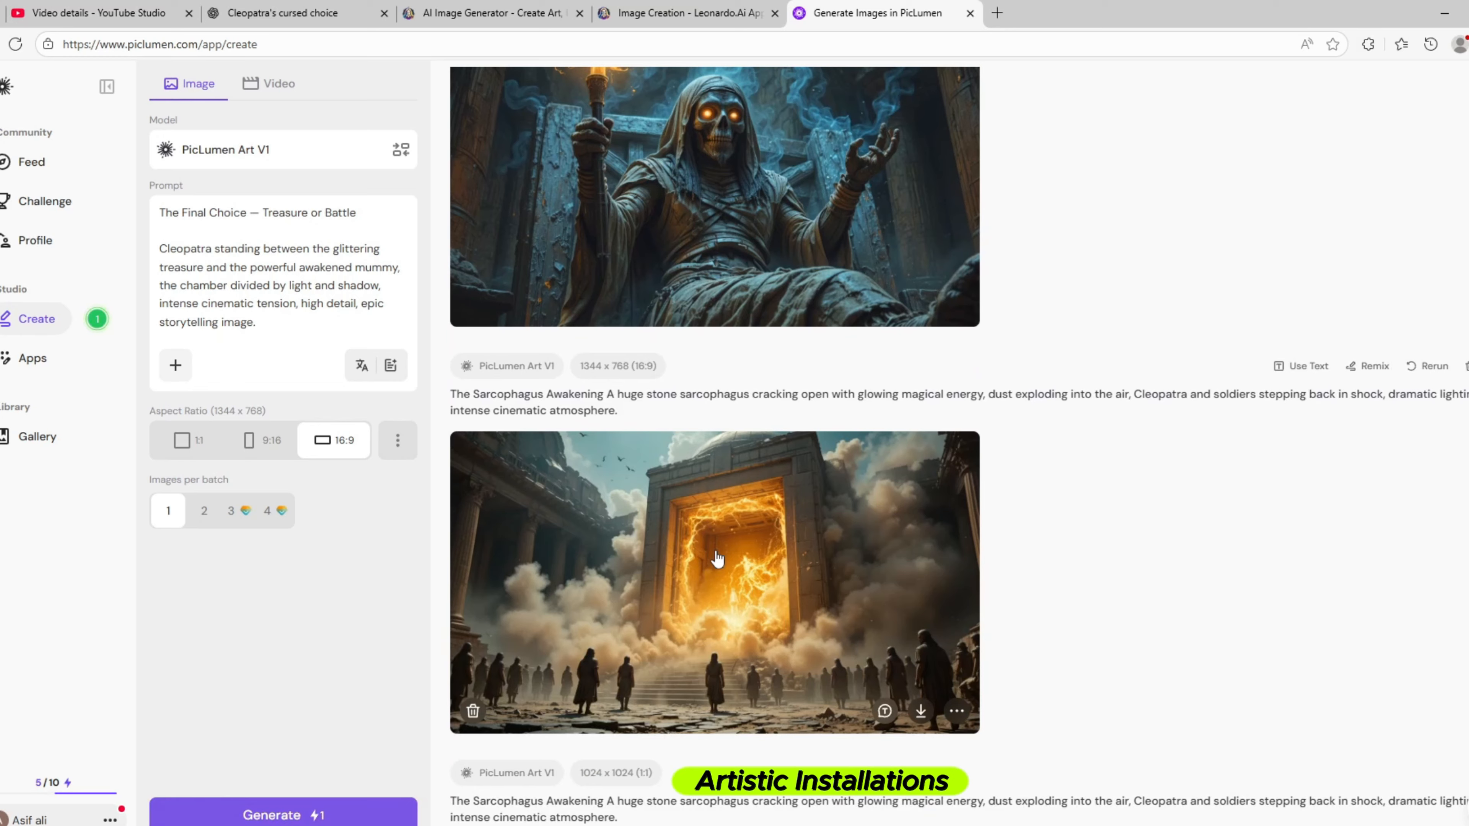
pyautogui.scroll(12, 1034, 613)
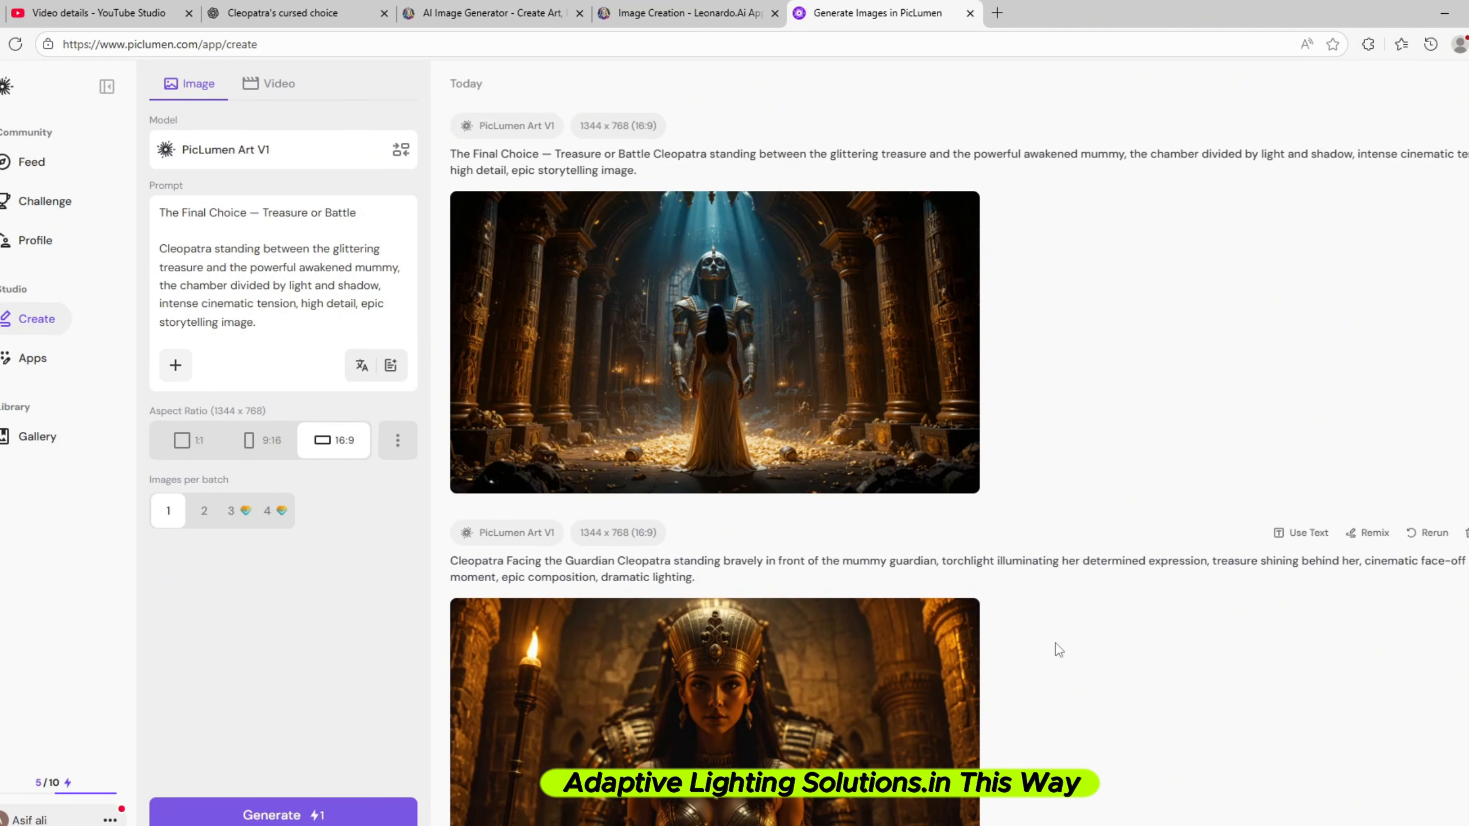
# - Generate another image from the same "The Final Choice — Treasure or Battle" prompt
pyautogui.click(265, 816)
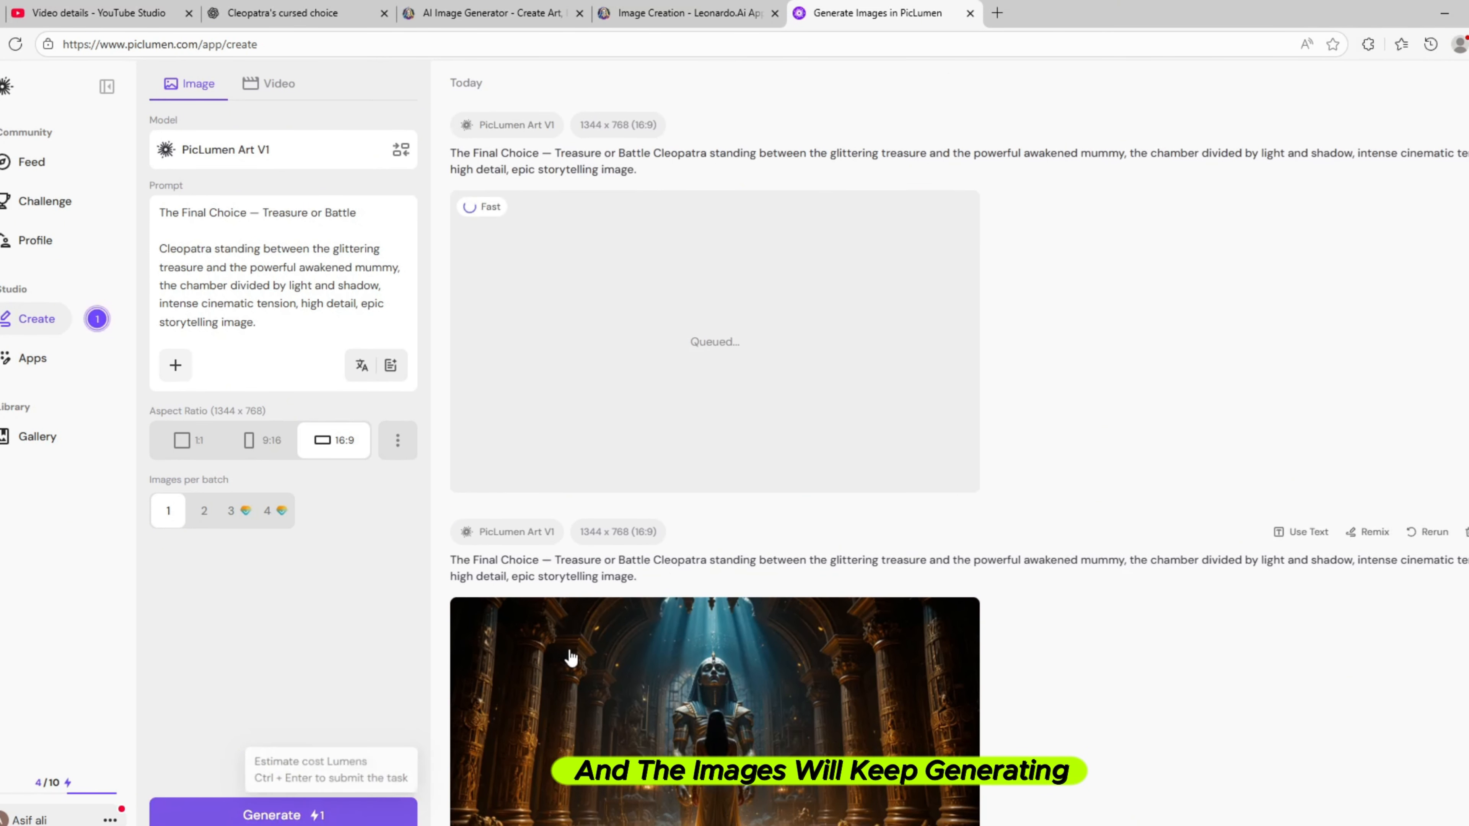
pyautogui.scroll(-3, 571, 658)
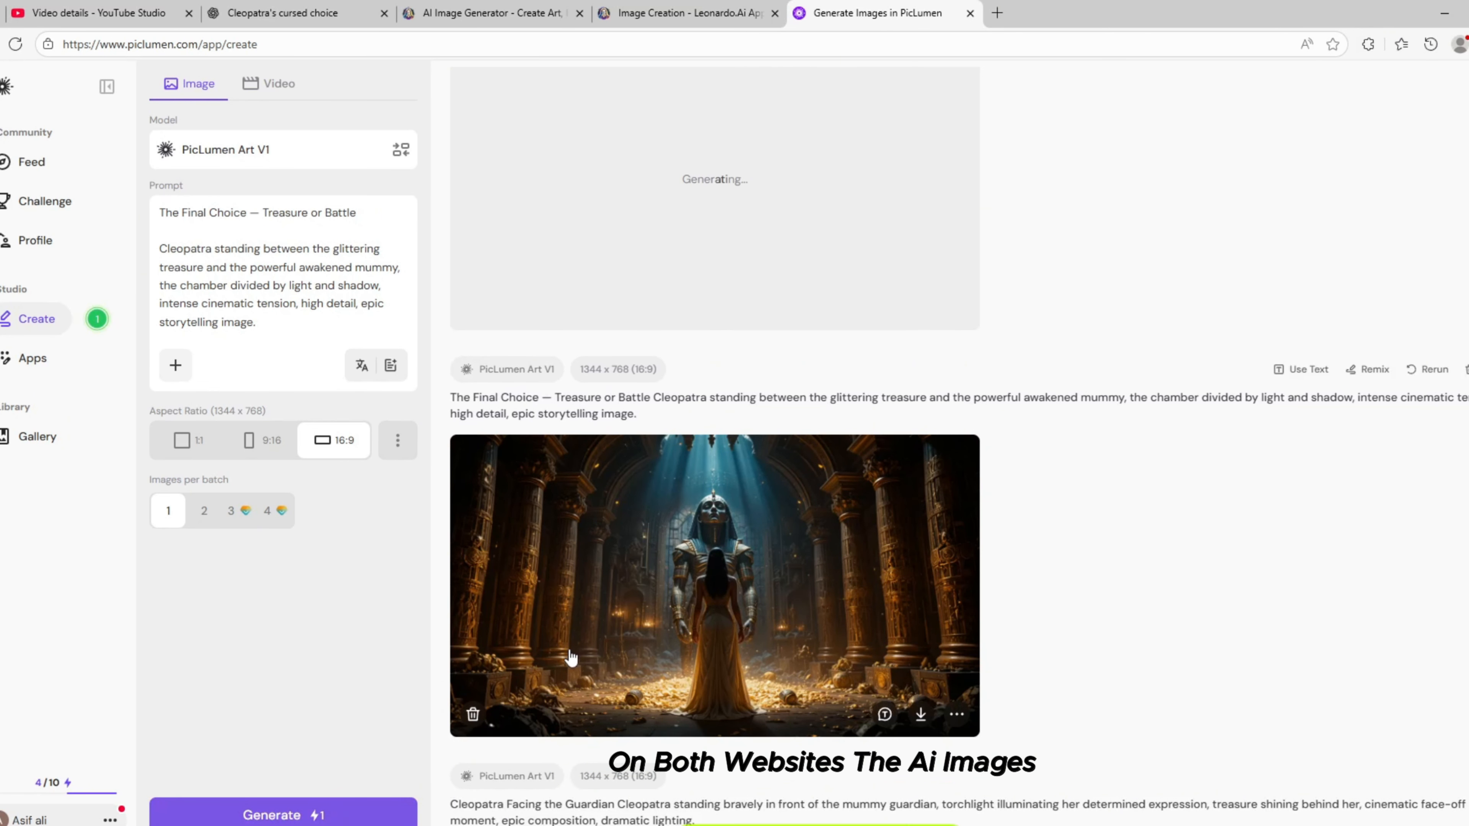
pyautogui.scroll(3, 579, 654)
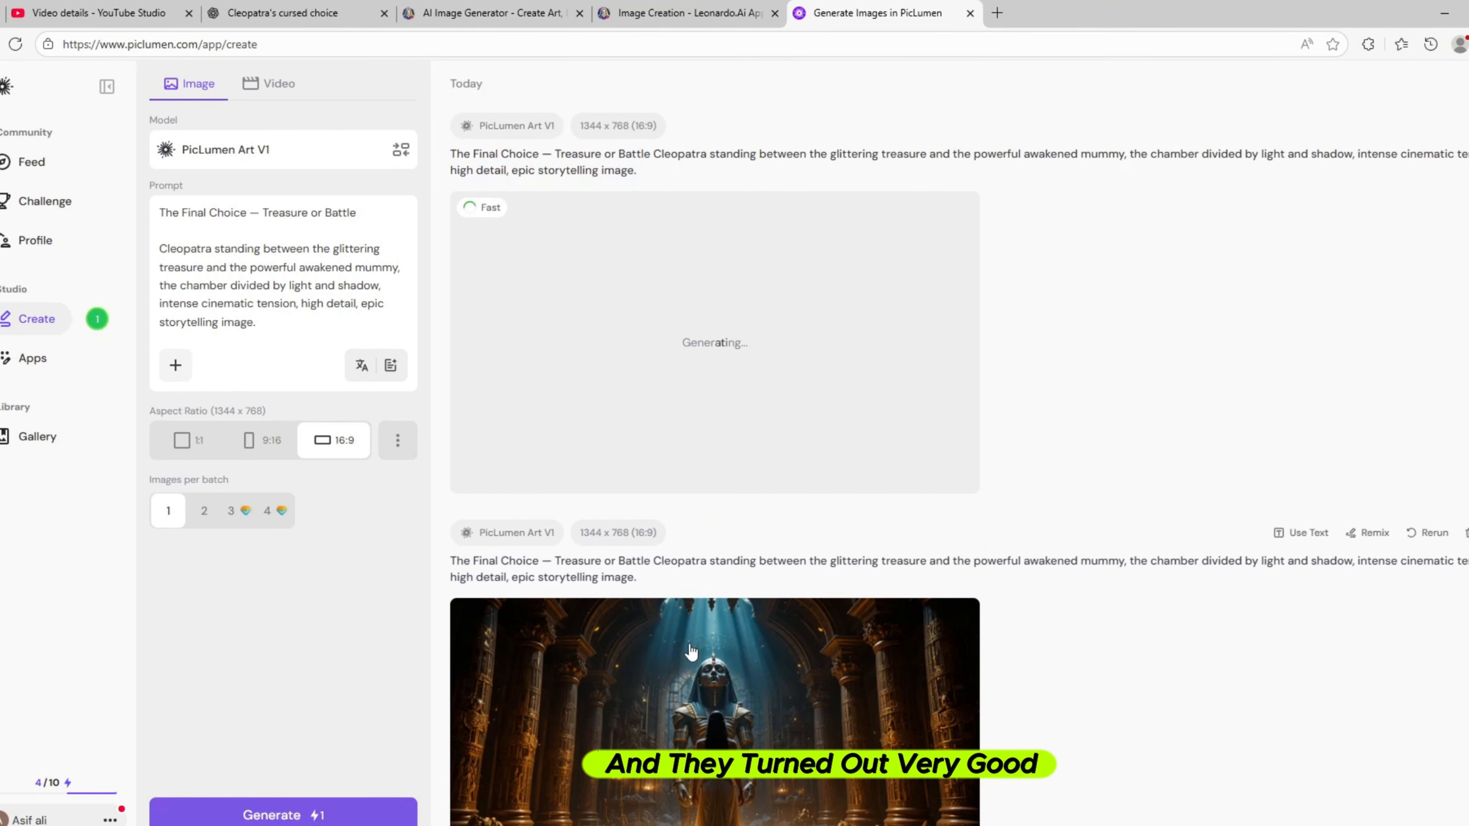
# - Switch to Leonardo.Ai and review the scene images generated there
pyautogui.scroll(-8, 691, 652)
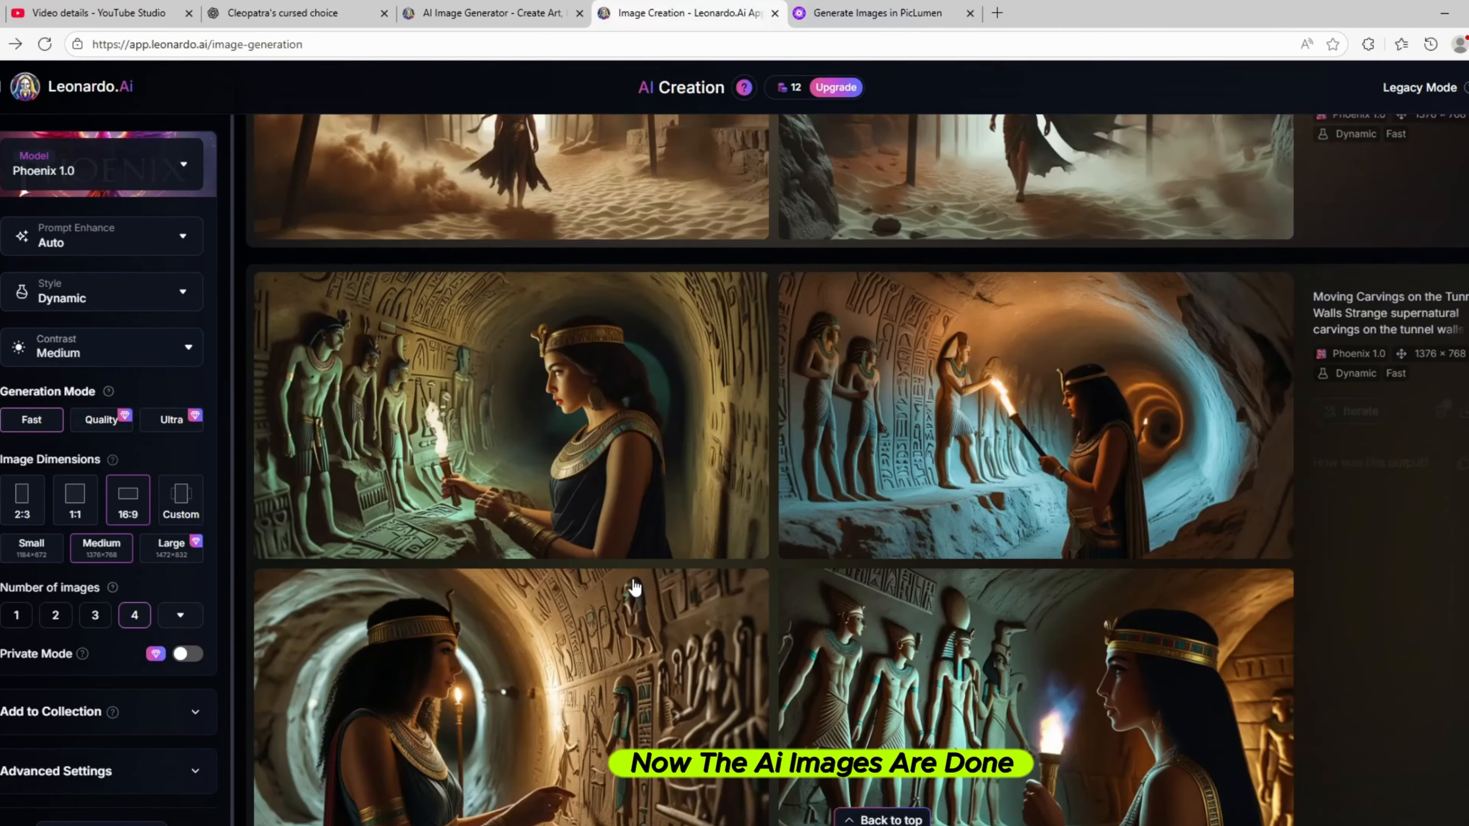
pyautogui.scroll(-10, 636, 589)
pyautogui.scroll(-10, 635, 589)
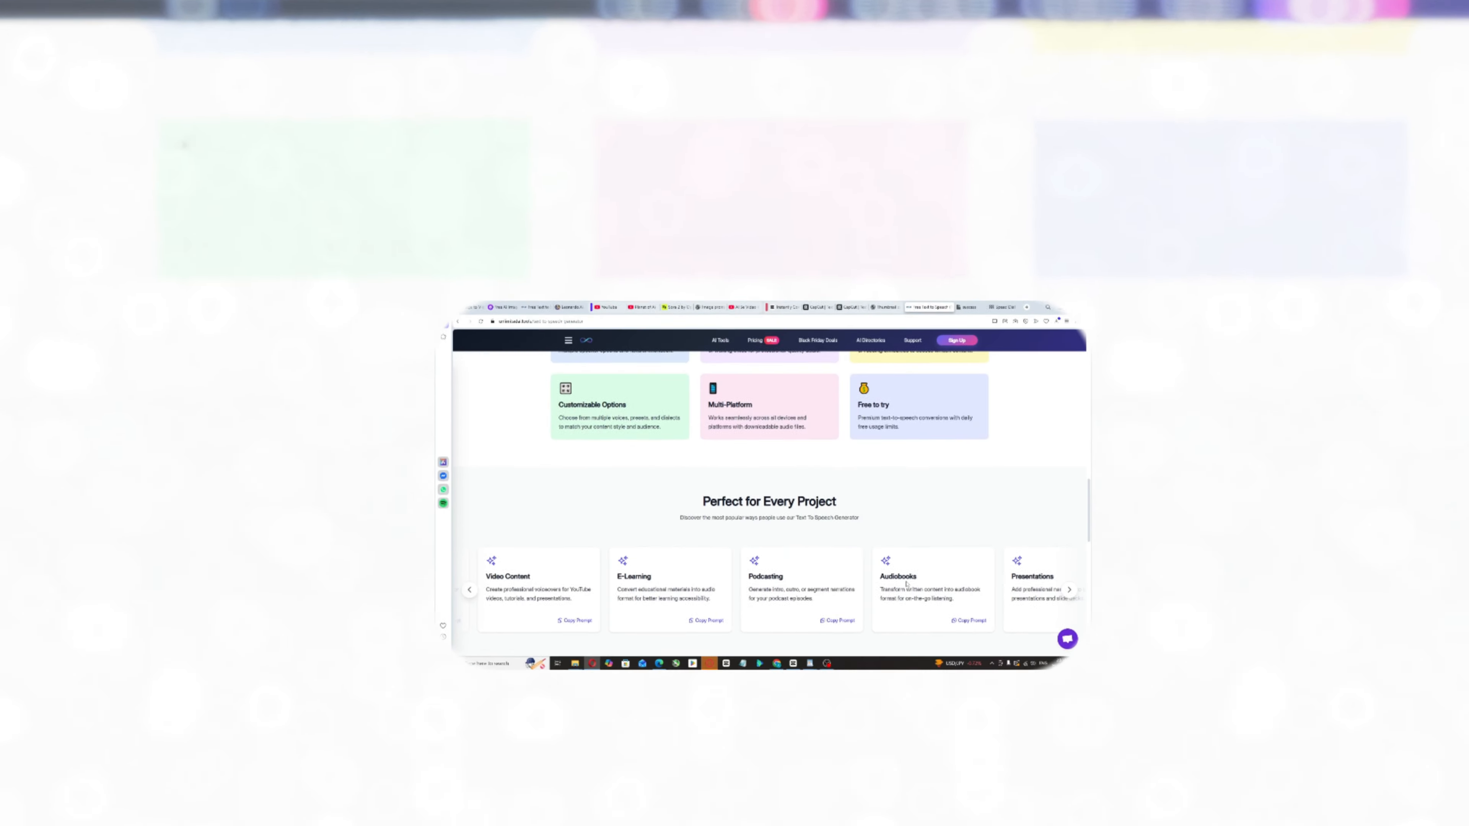
# - On the Unlimited AI Tools text-to-speech generator page, look through the usage steps, feature overview and FAQ
pyautogui.scroll(8, 906, 583)
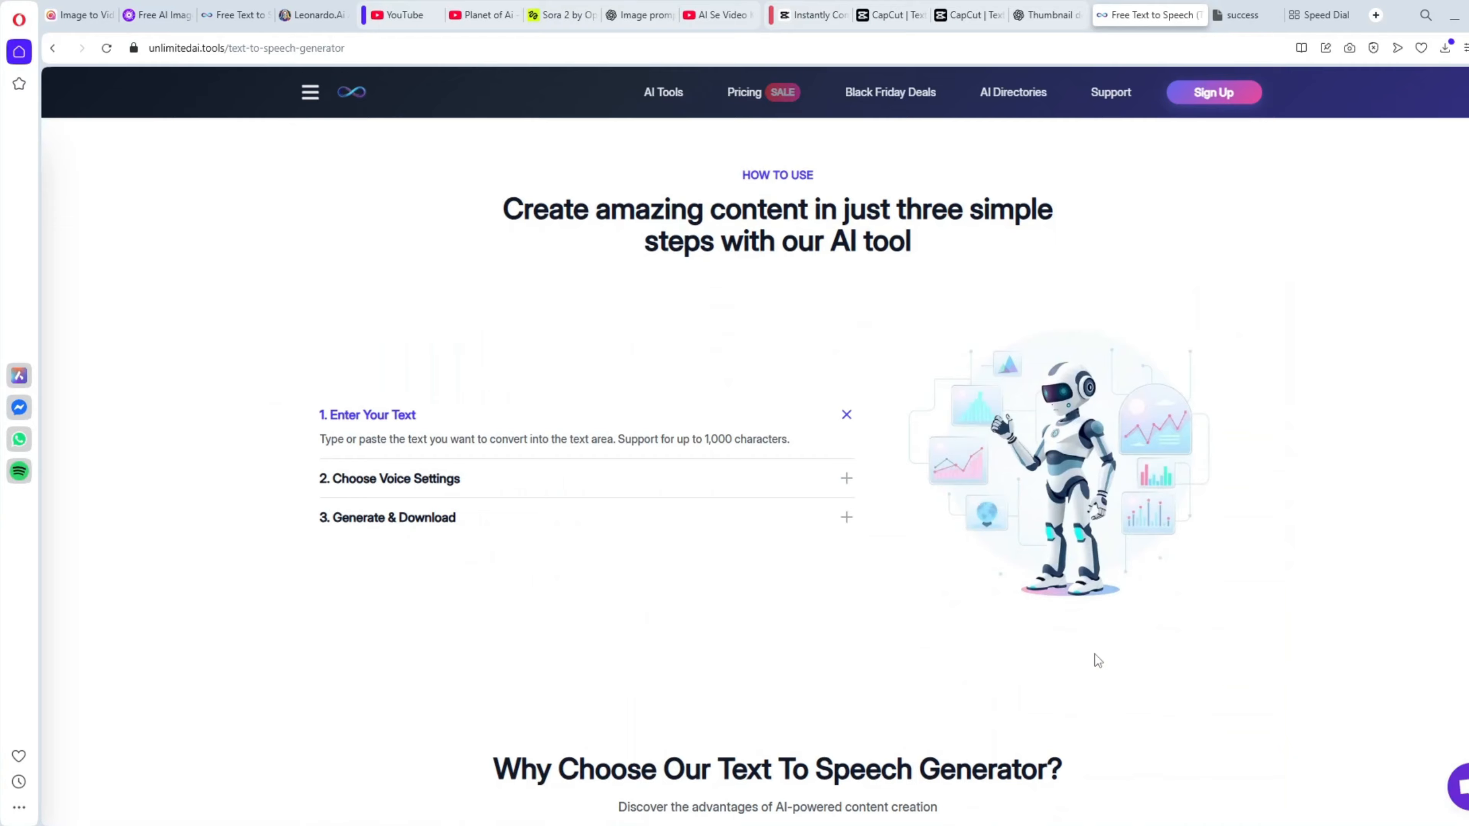
pyautogui.scroll(-15, 1093, 657)
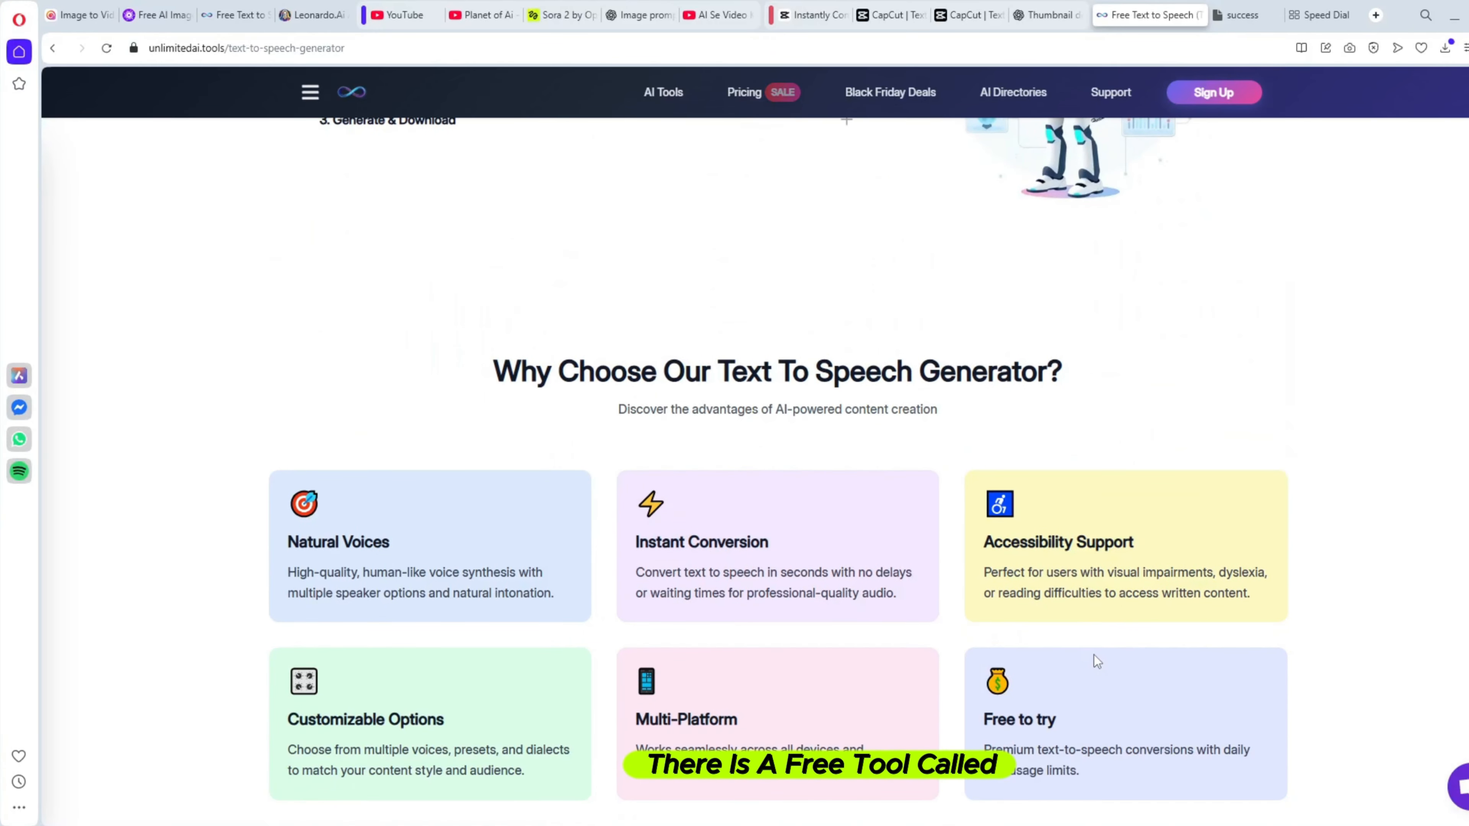
pyautogui.scroll(-15, 1094, 654)
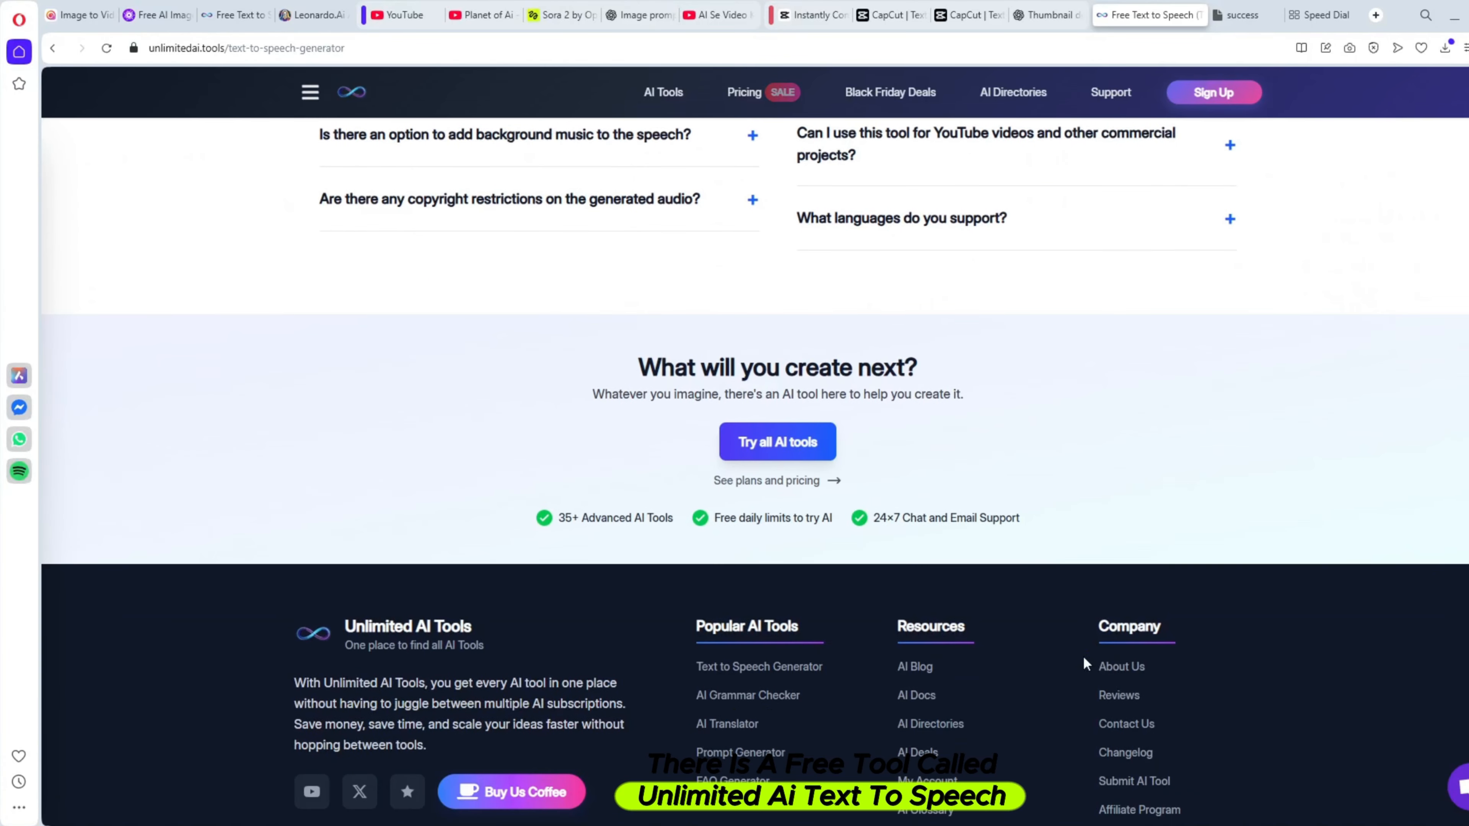
# - Review the text-to-speech page's FAQ, feature overview, use cases, voice generation form and usage steps
pyautogui.scroll(5, 813, 636)
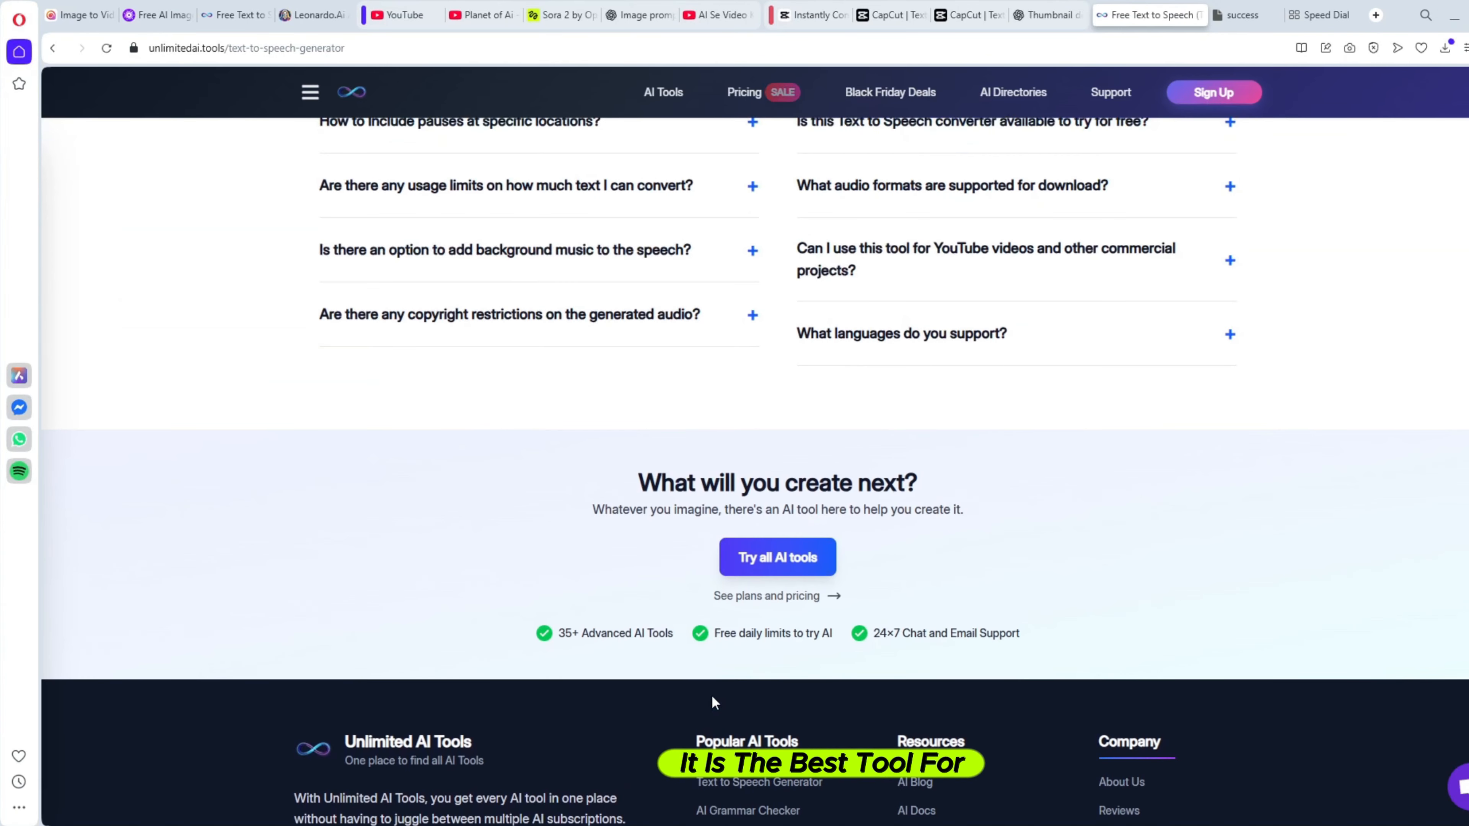
pyautogui.scroll(8, 713, 701)
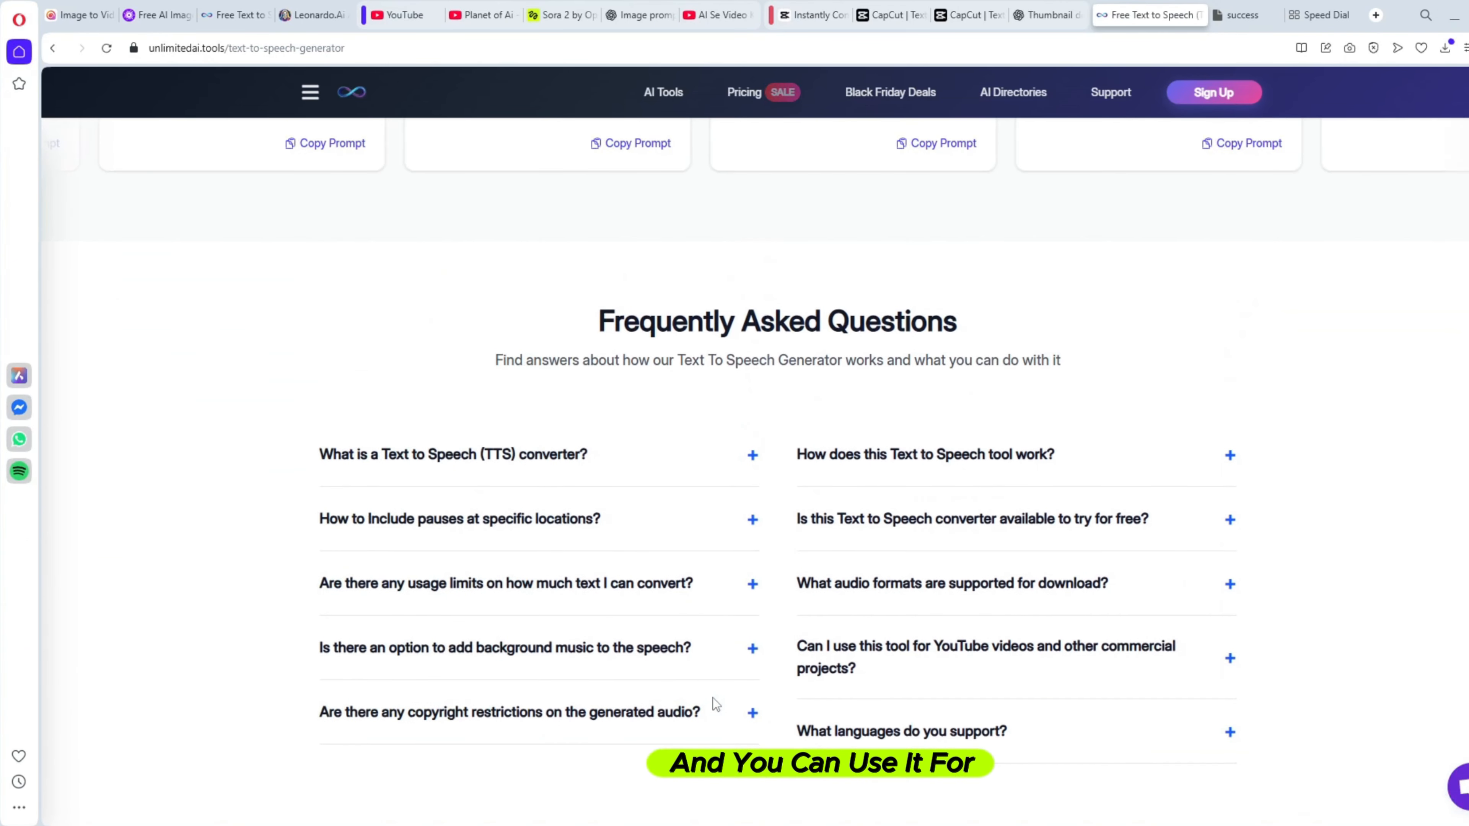
pyautogui.scroll(6, 715, 706)
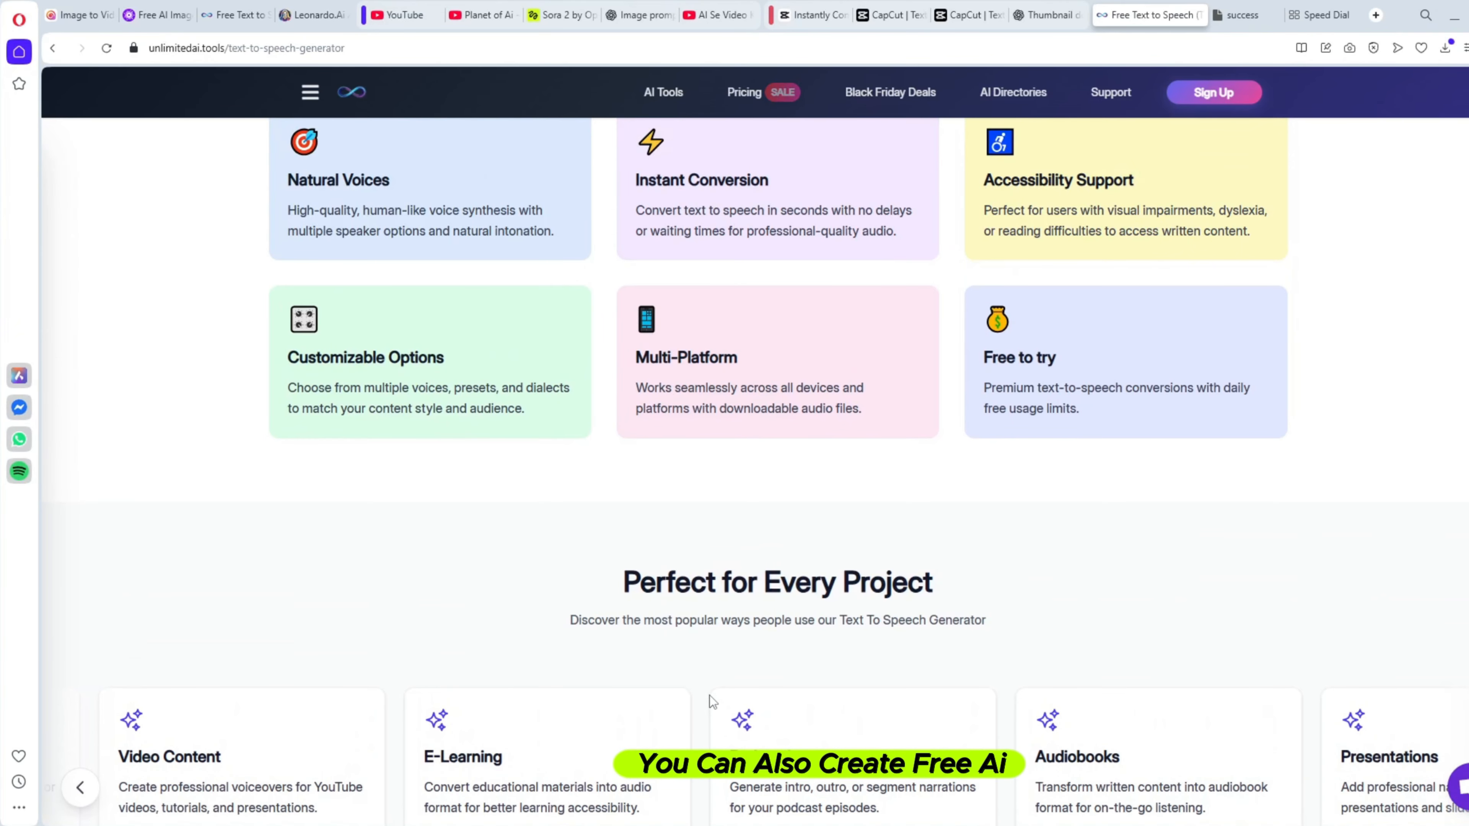
pyautogui.scroll(3, 709, 696)
pyautogui.scroll(10, 709, 696)
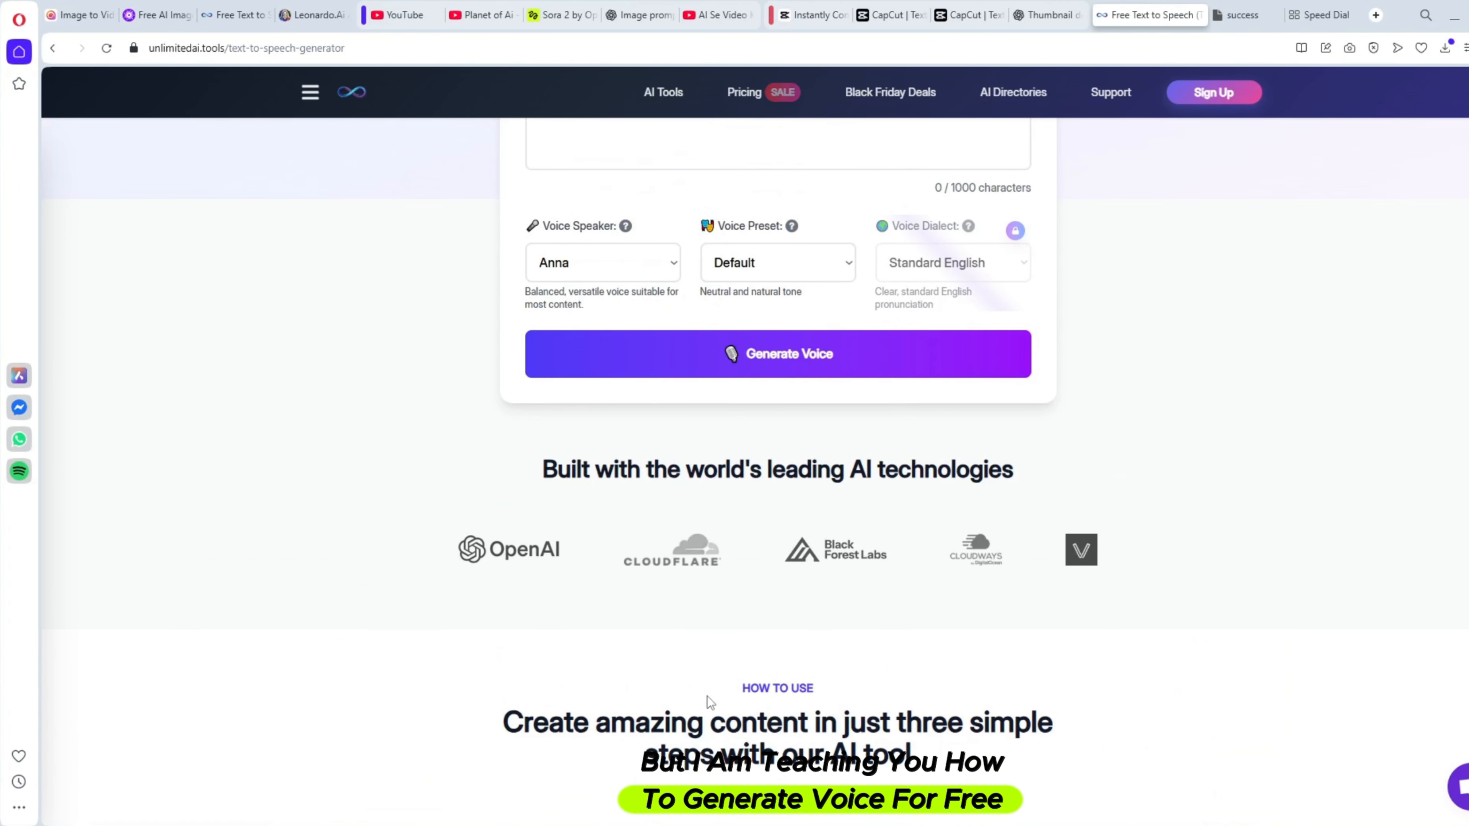
pyautogui.scroll(5, 706, 696)
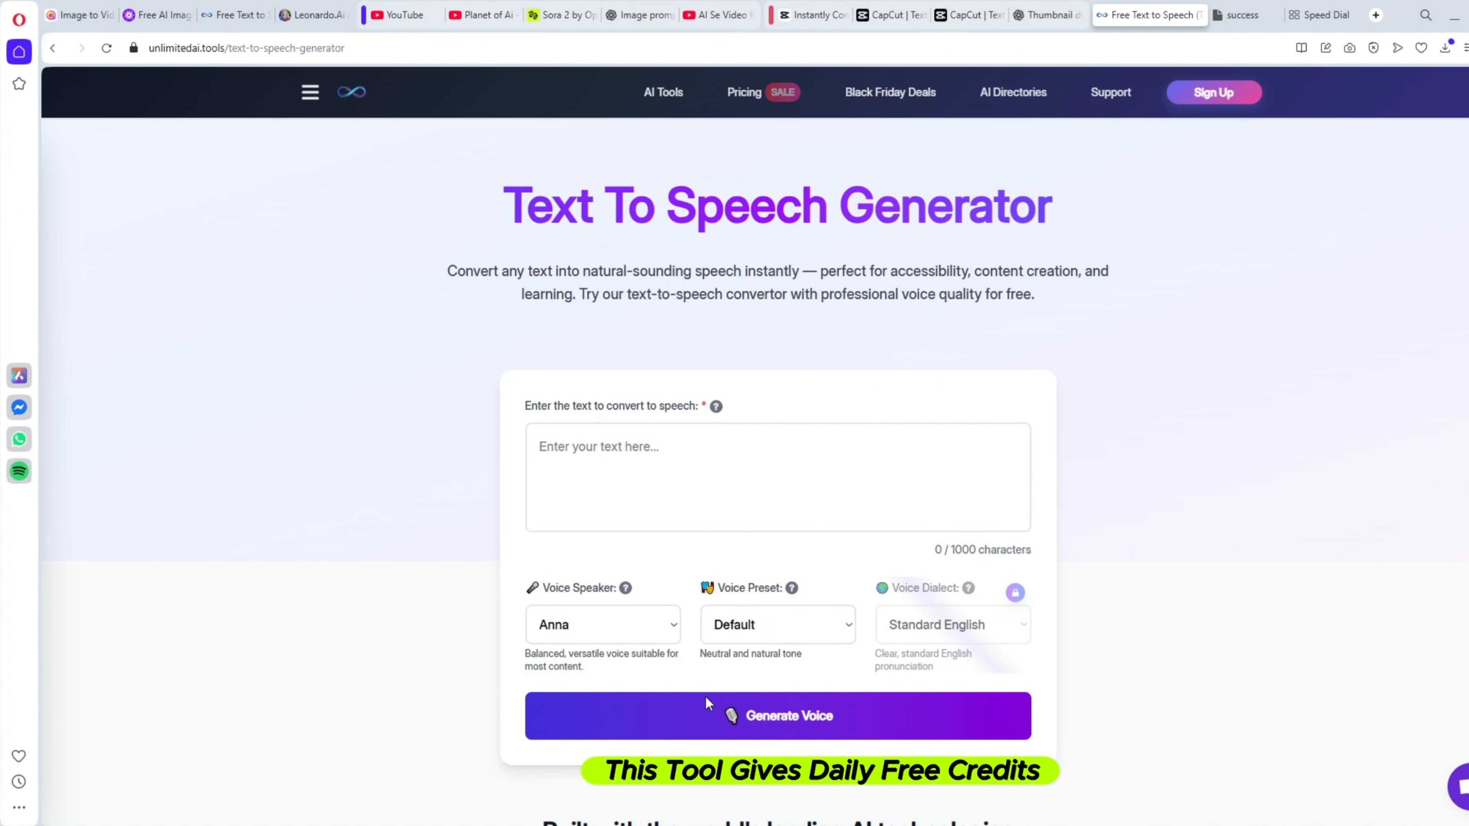
pyautogui.scroll(-8, 696, 634)
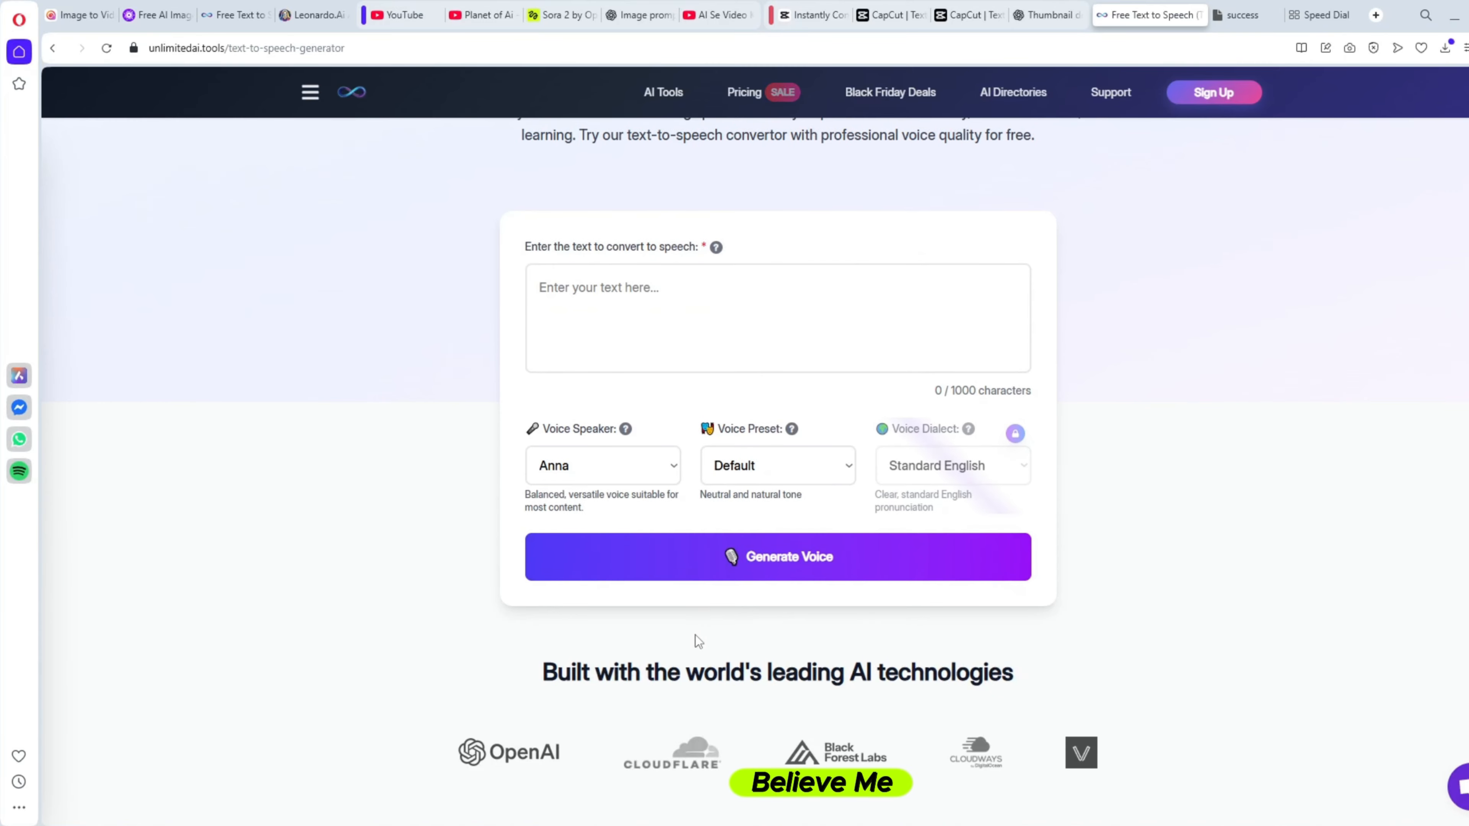
pyautogui.scroll(-9, 696, 634)
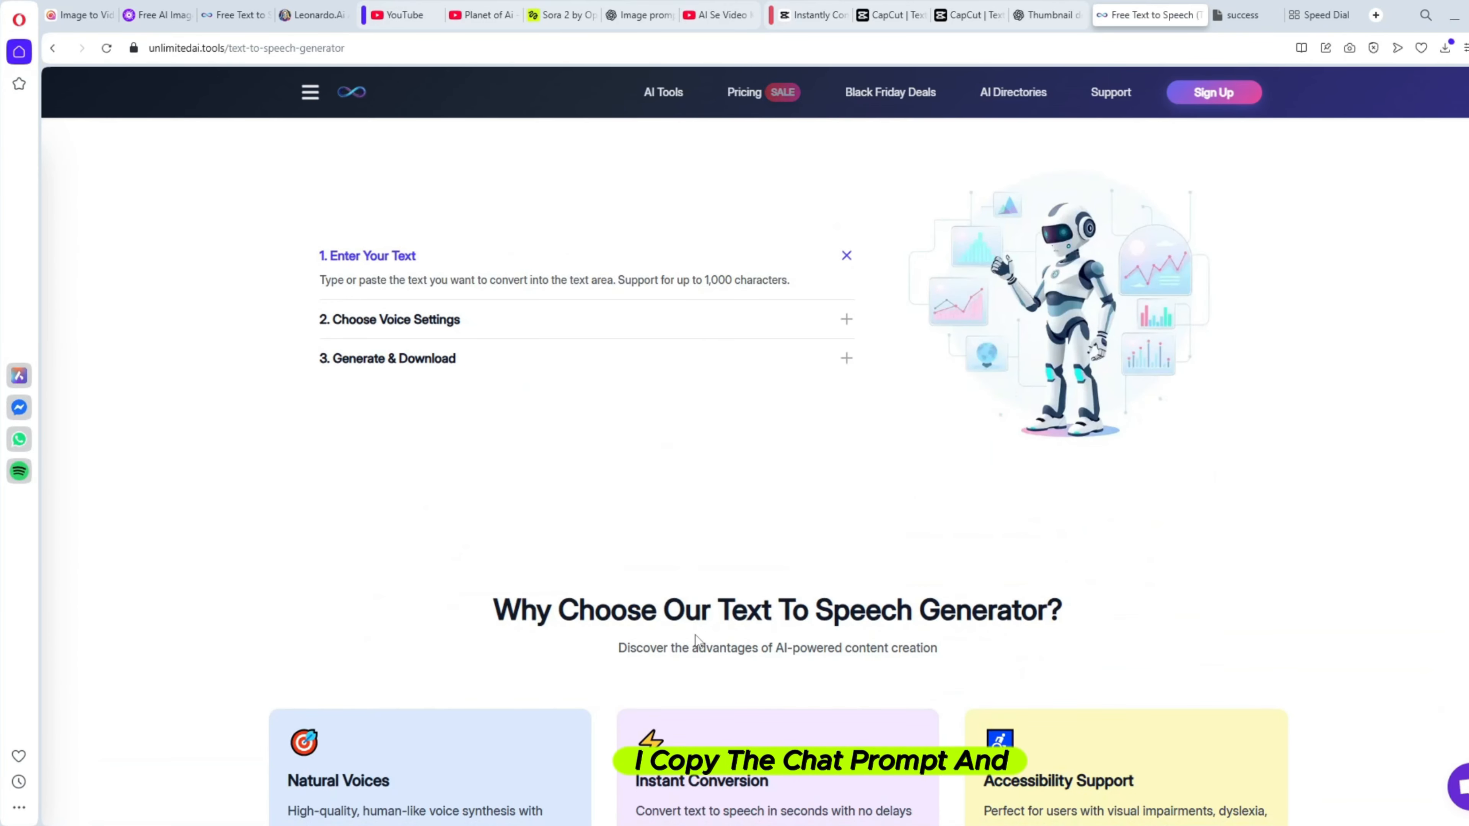
pyautogui.scroll(-10, 696, 634)
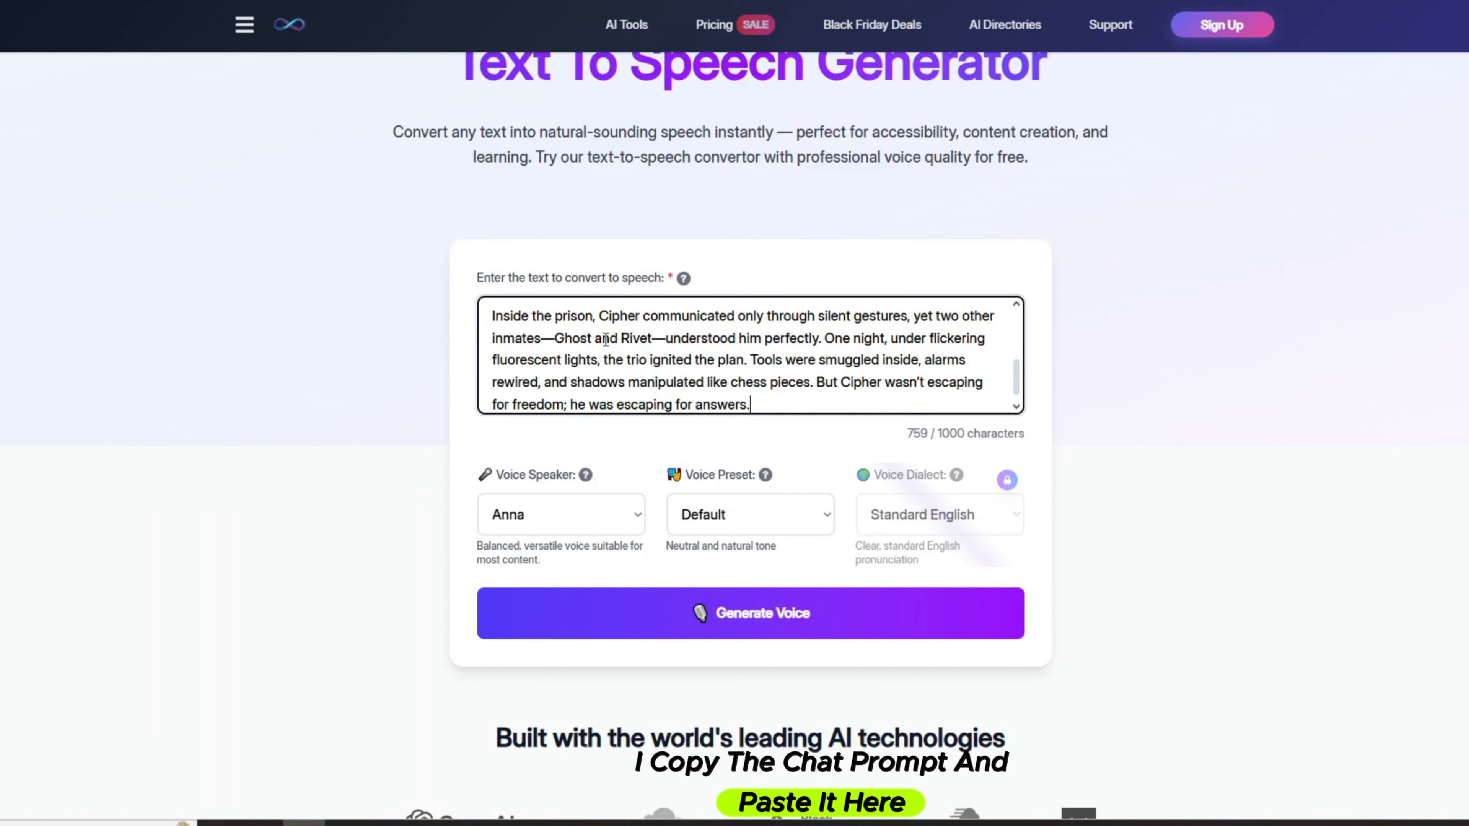
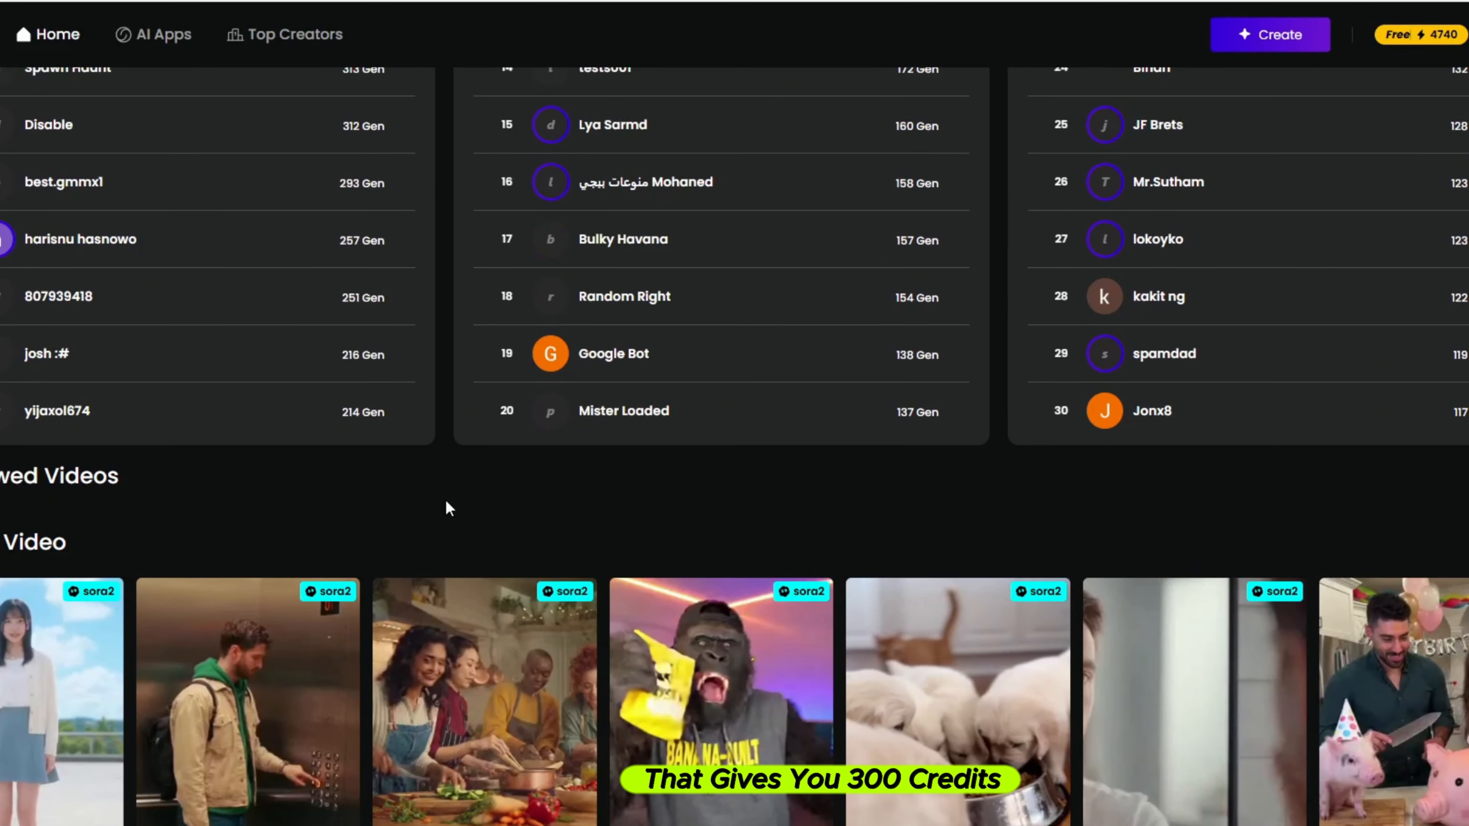
# - Switch to the AI video generator's home page and look through the featured effects, community videos and Global Generation Ranking
pyautogui.scroll(-4, 445, 508)
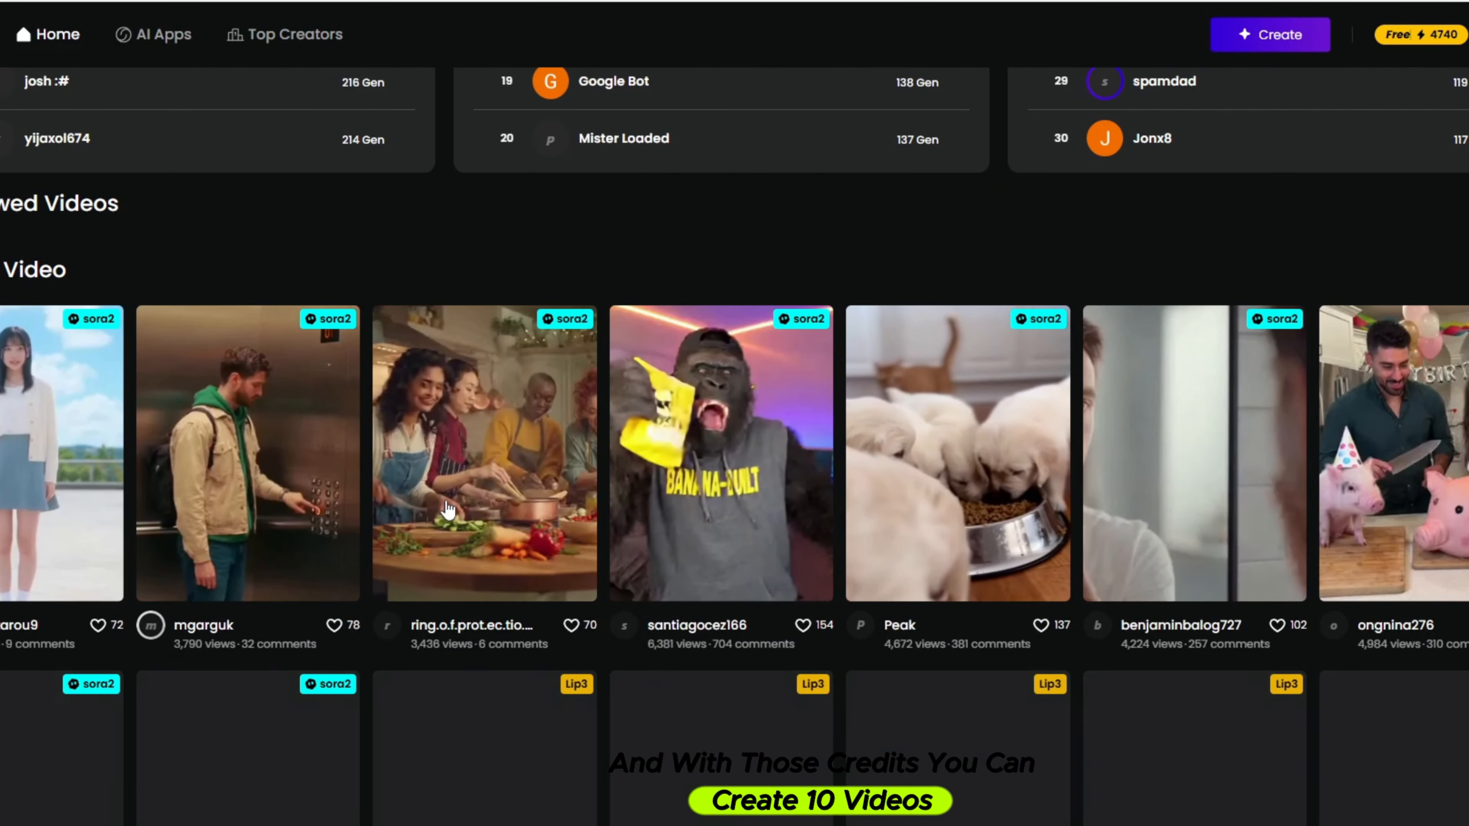
pyautogui.scroll(-5, 447, 508)
pyautogui.scroll(-5, 530, 485)
pyautogui.scroll(5, 530, 485)
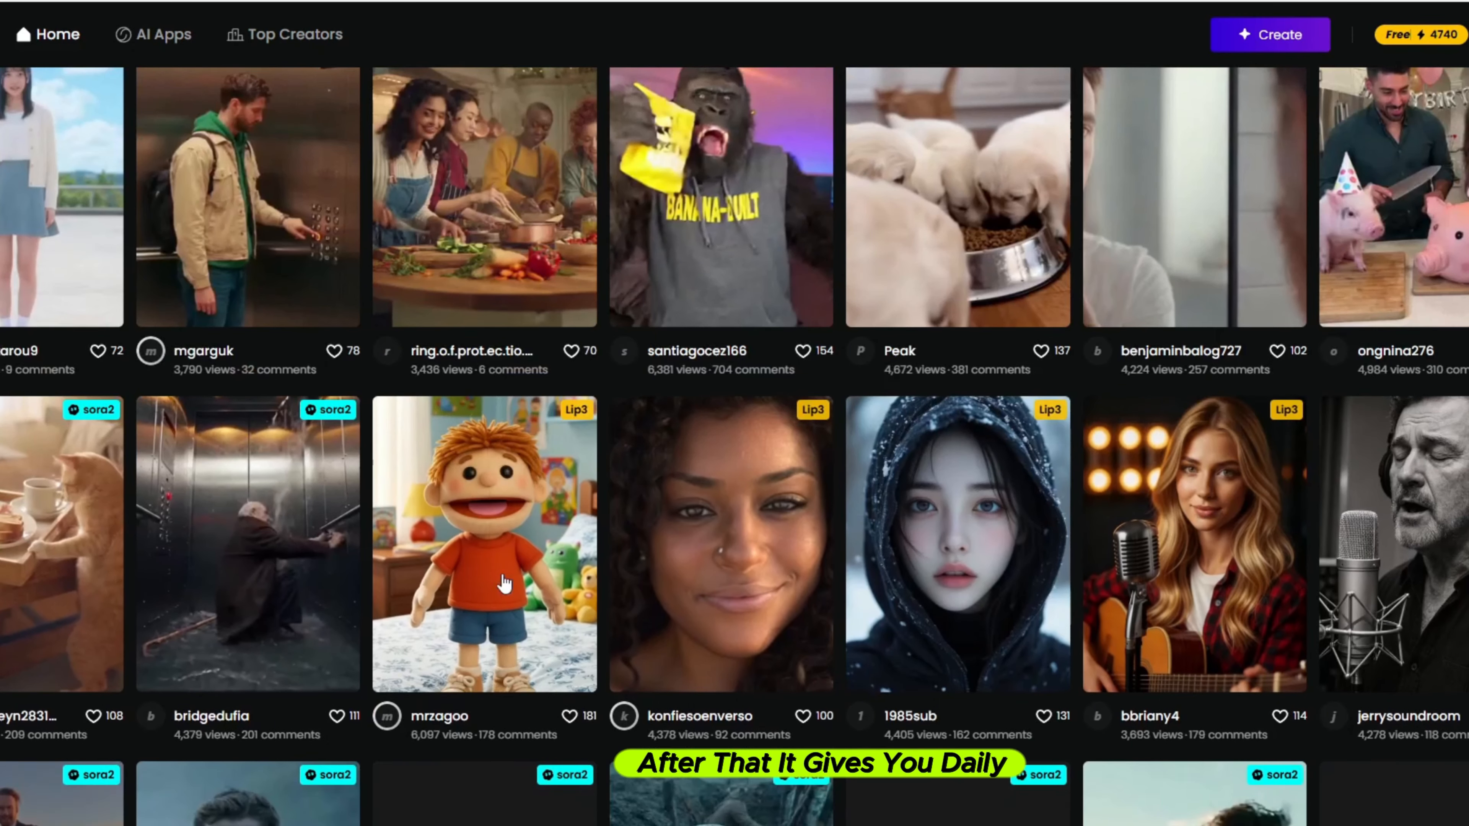
pyautogui.scroll(7, 821, 674)
pyautogui.scroll(20, 821, 674)
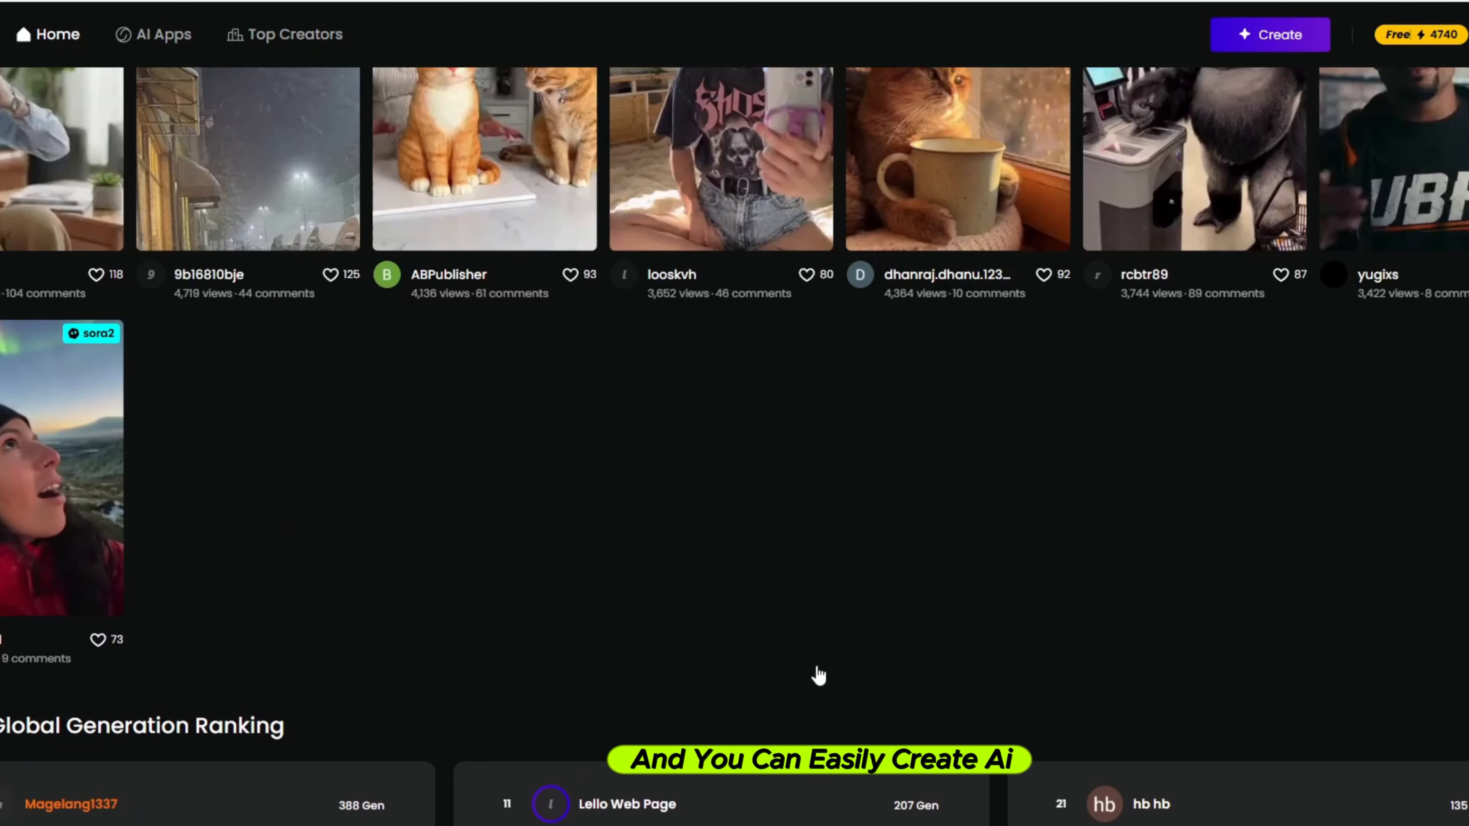
pyautogui.scroll(5, 812, 673)
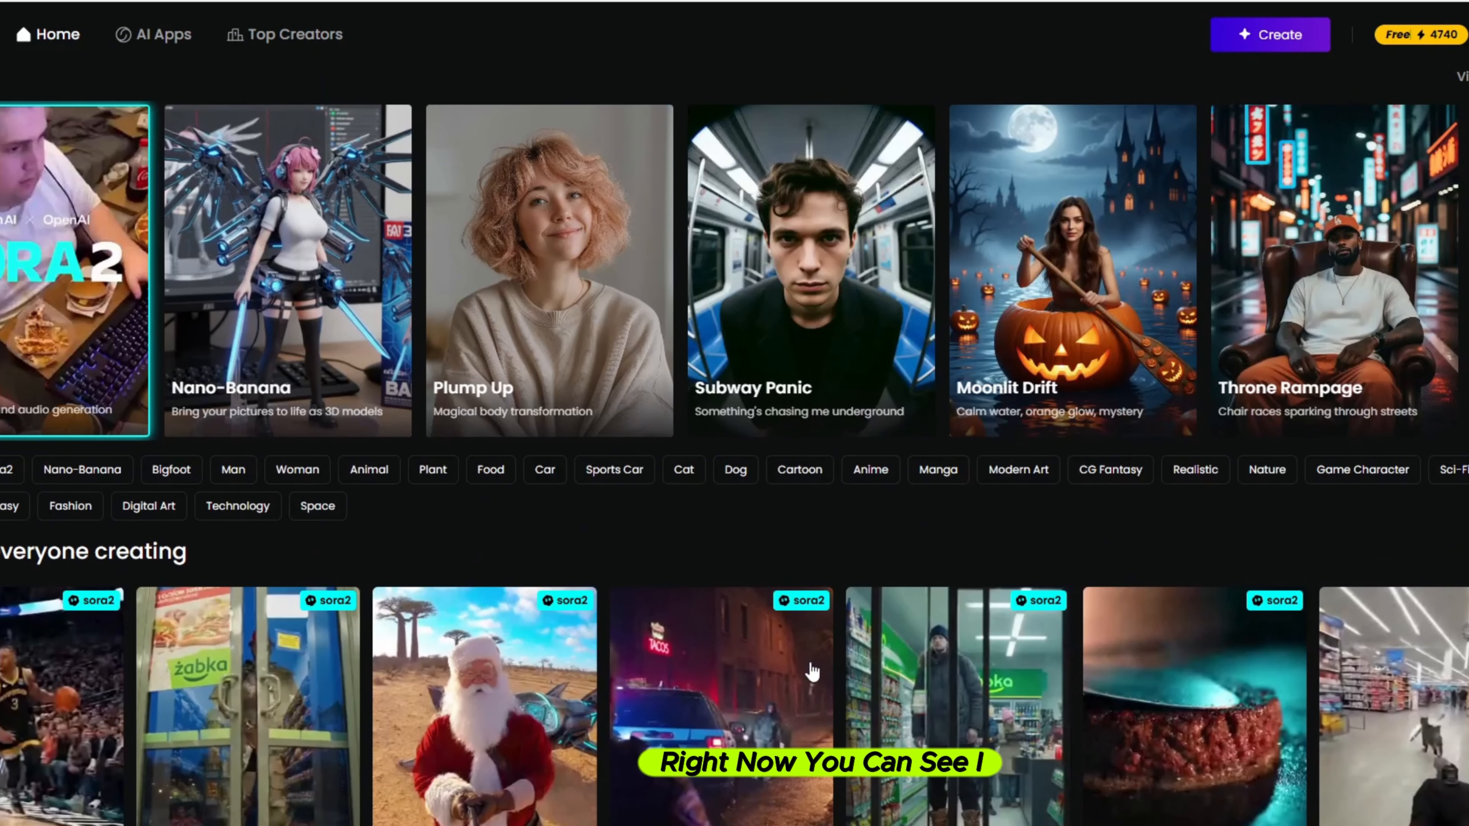
pyautogui.scroll(-10, 812, 671)
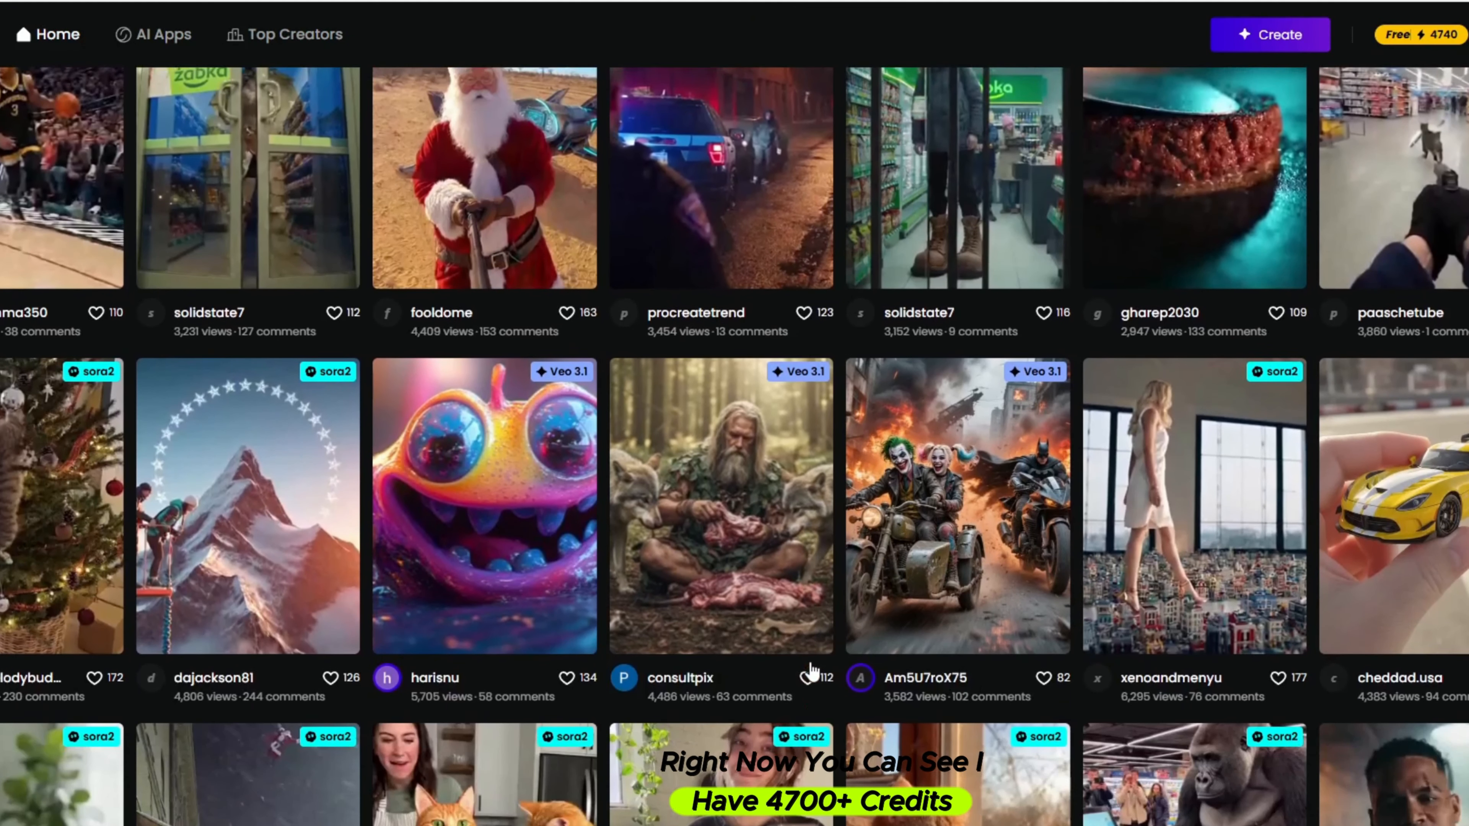
pyautogui.scroll(-8, 813, 671)
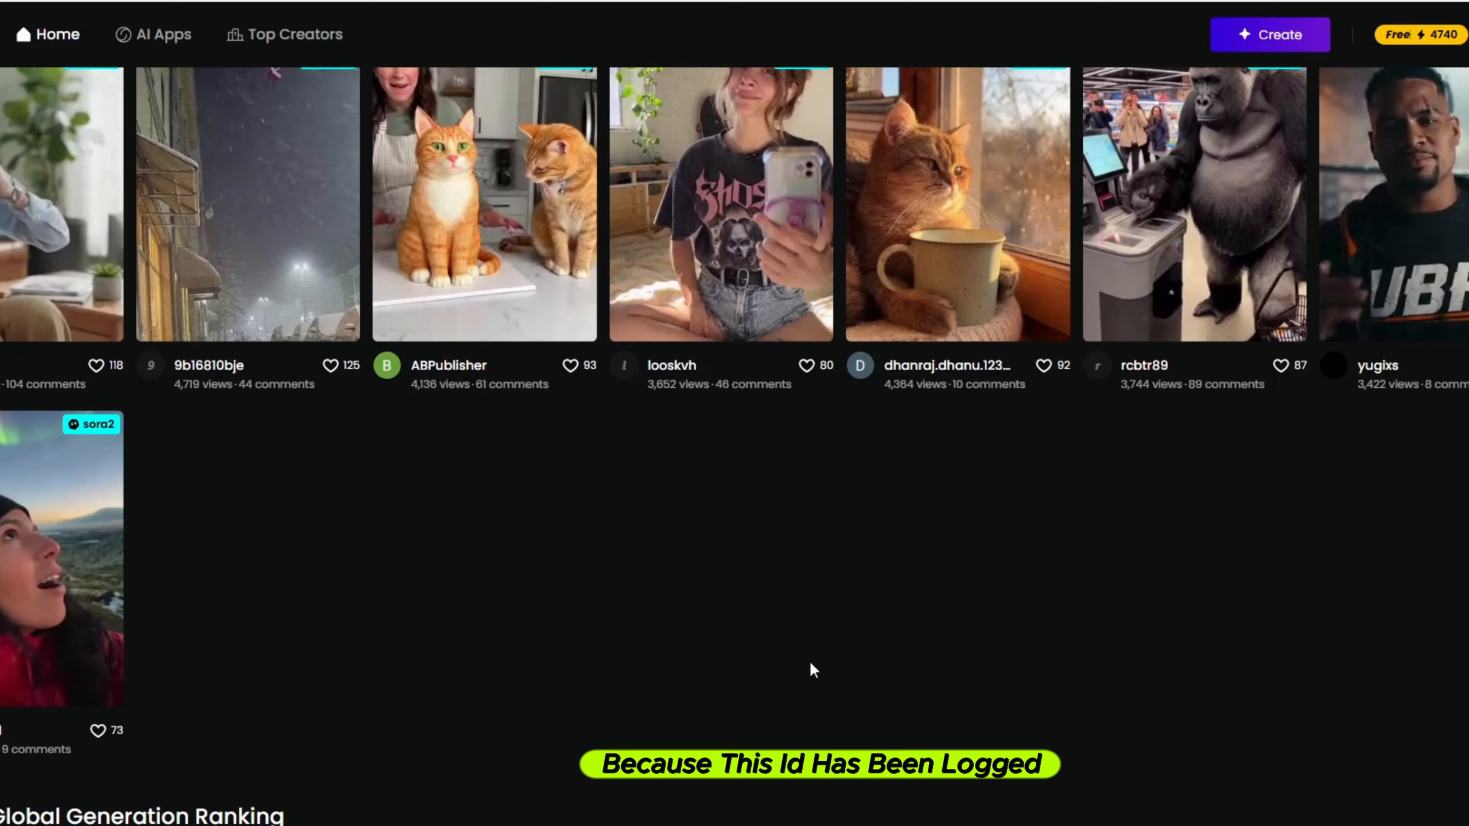
pyautogui.scroll(1, 811, 669)
pyautogui.scroll(10, 811, 663)
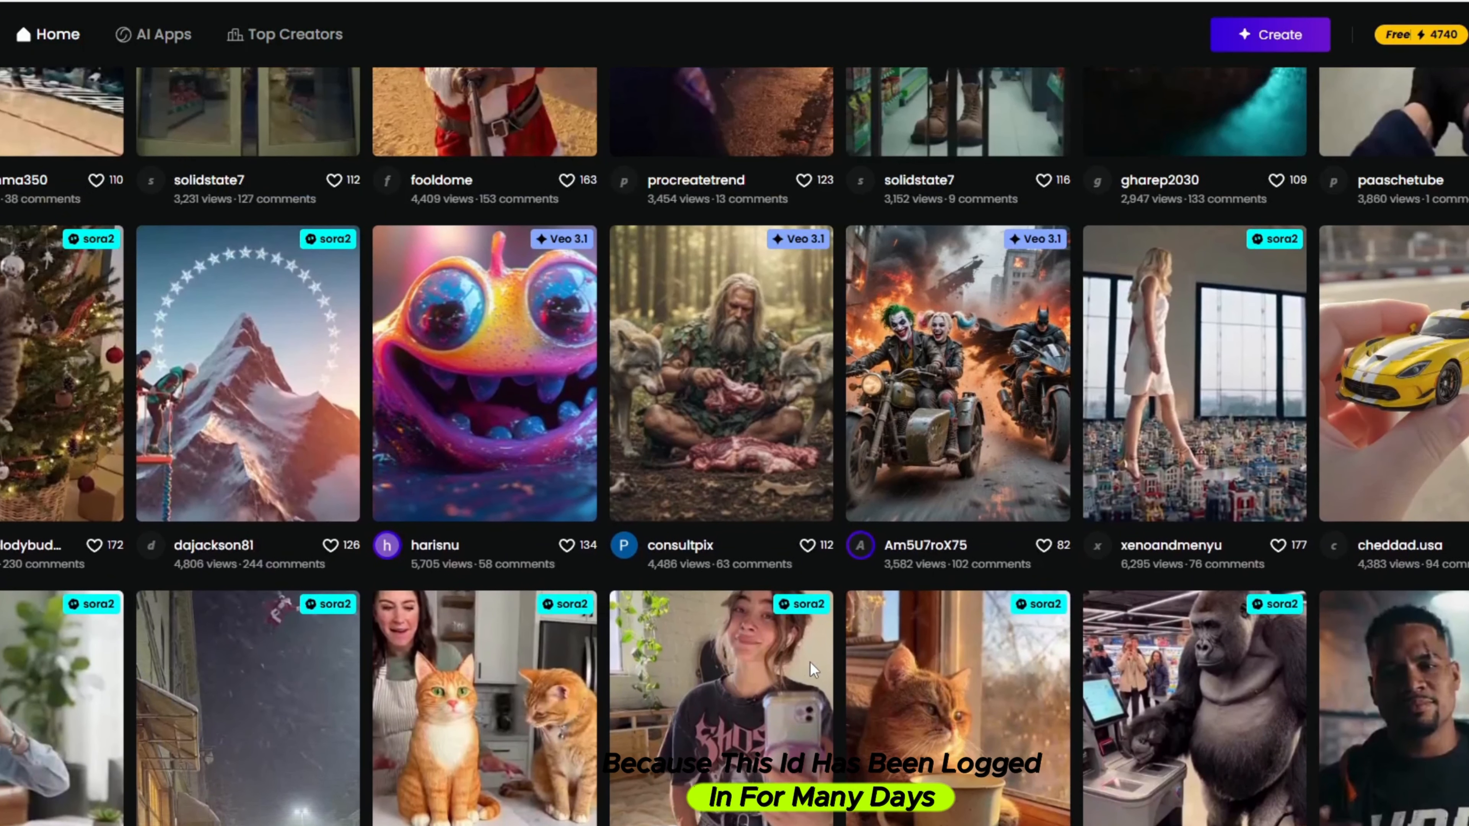
pyautogui.scroll(1, 813, 672)
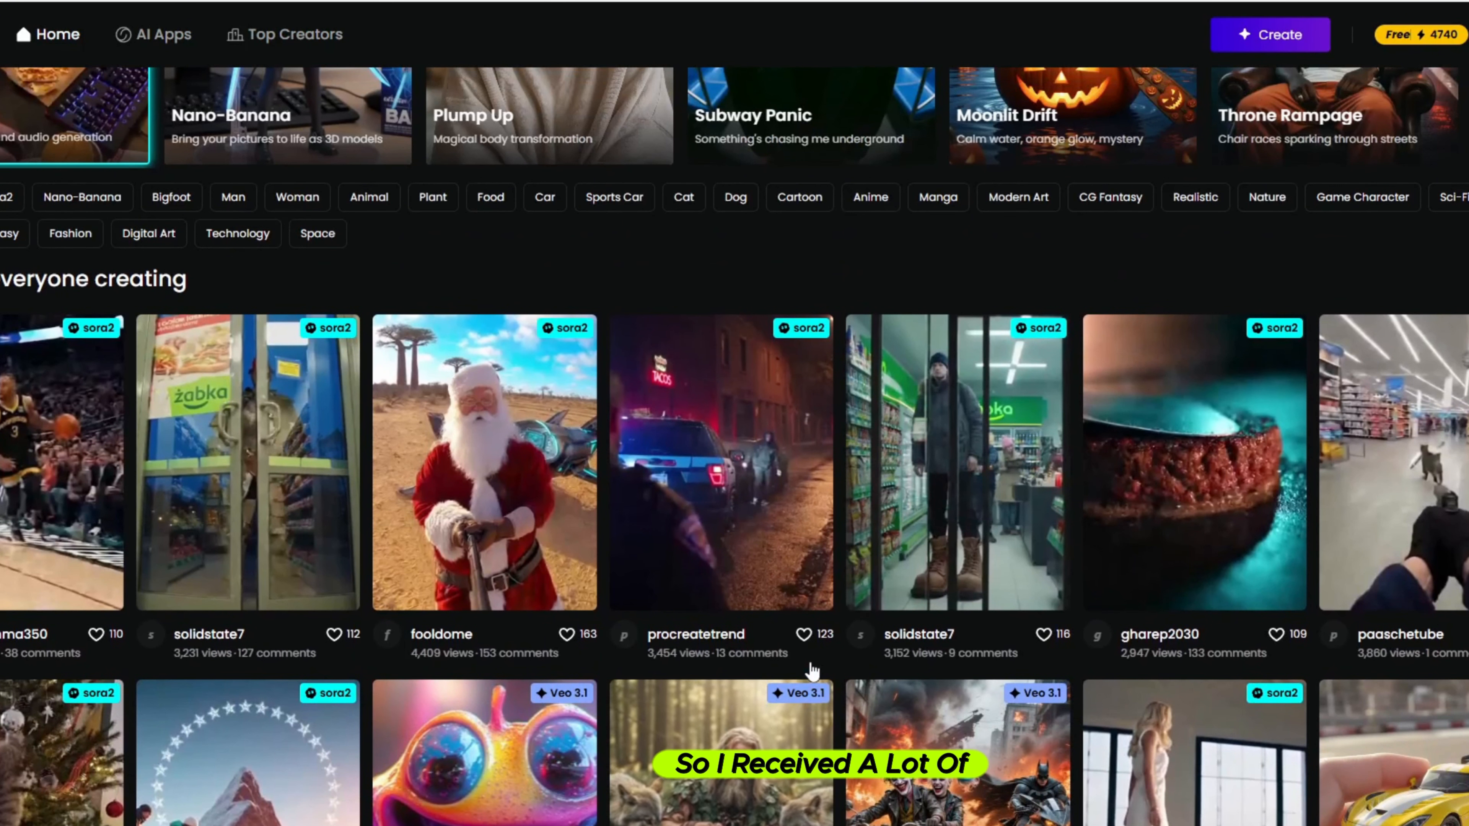
pyautogui.scroll(2, 812, 671)
pyautogui.scroll(1, 812, 671)
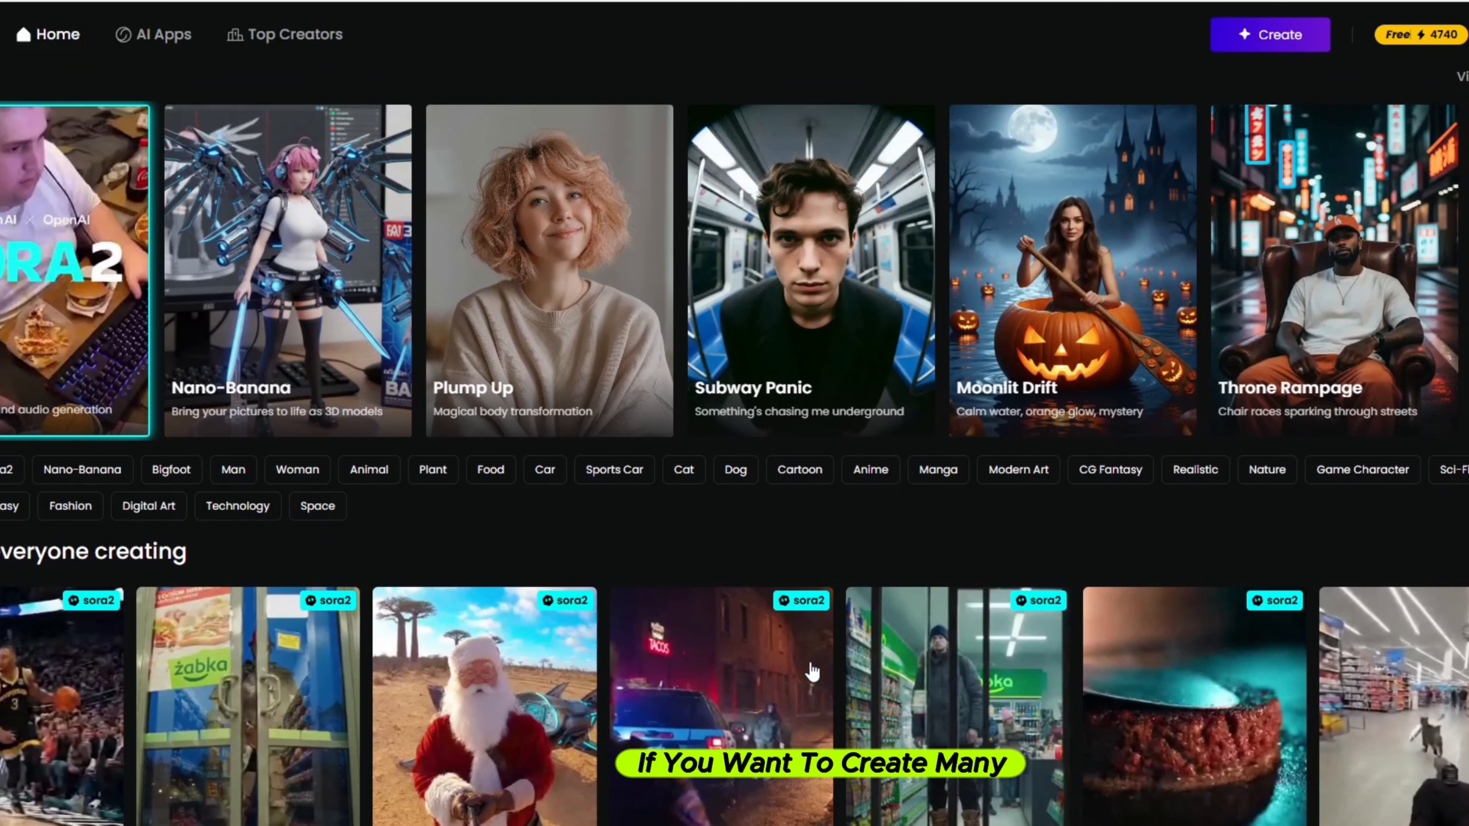
pyautogui.scroll(-15, 812, 672)
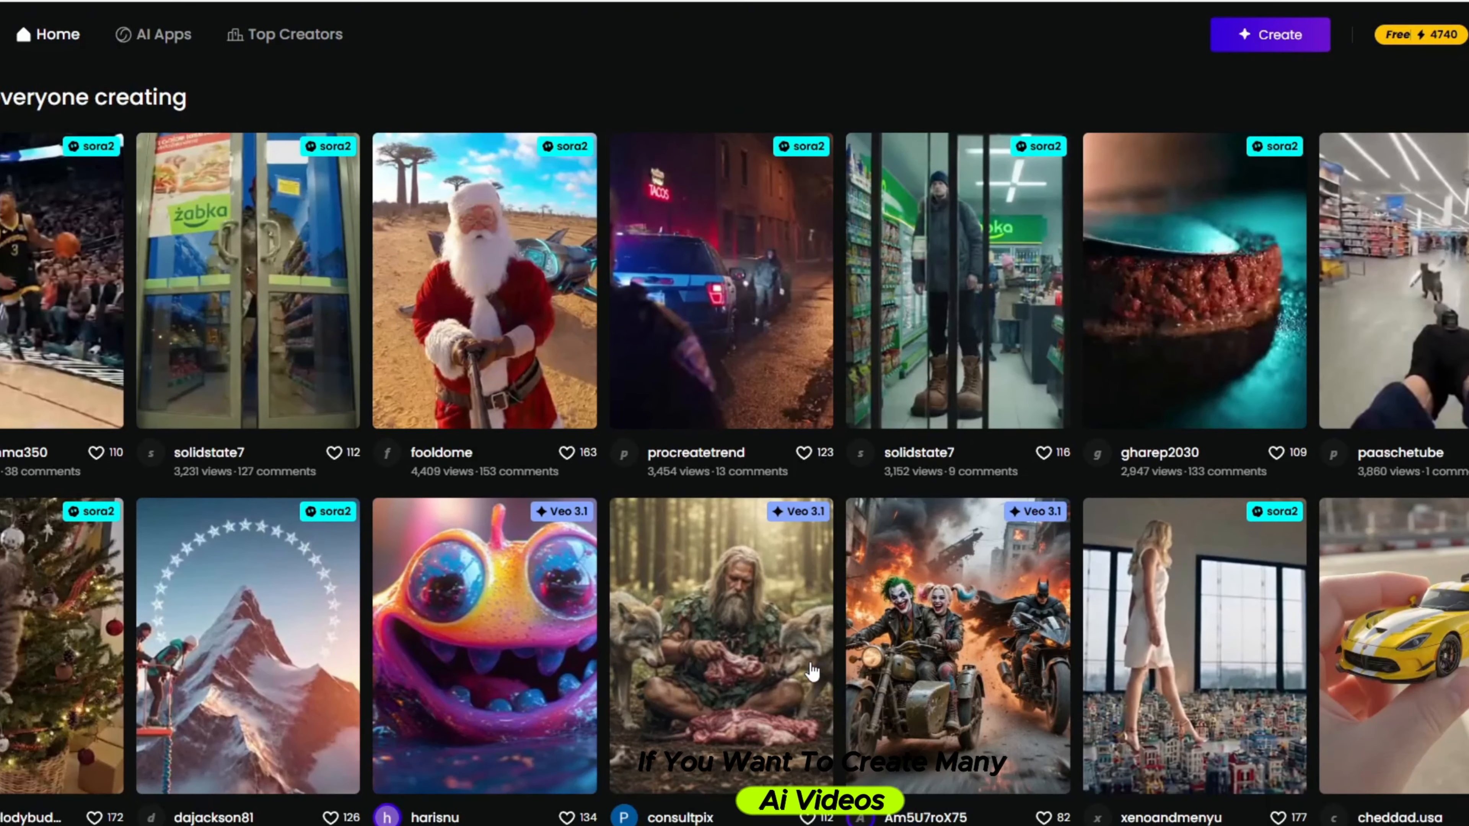
pyautogui.scroll(-4, 808, 671)
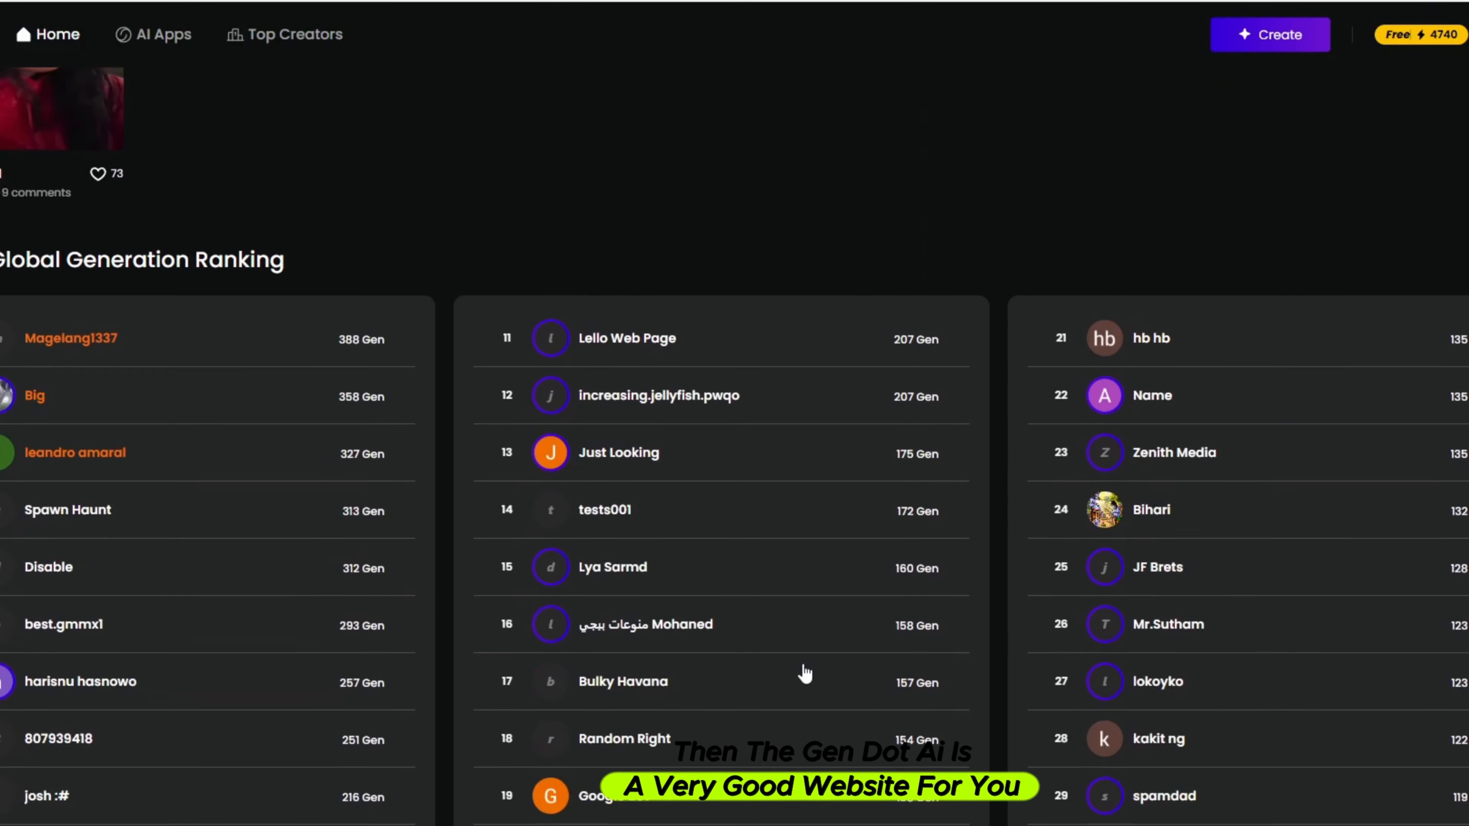
pyautogui.scroll(14, 804, 671)
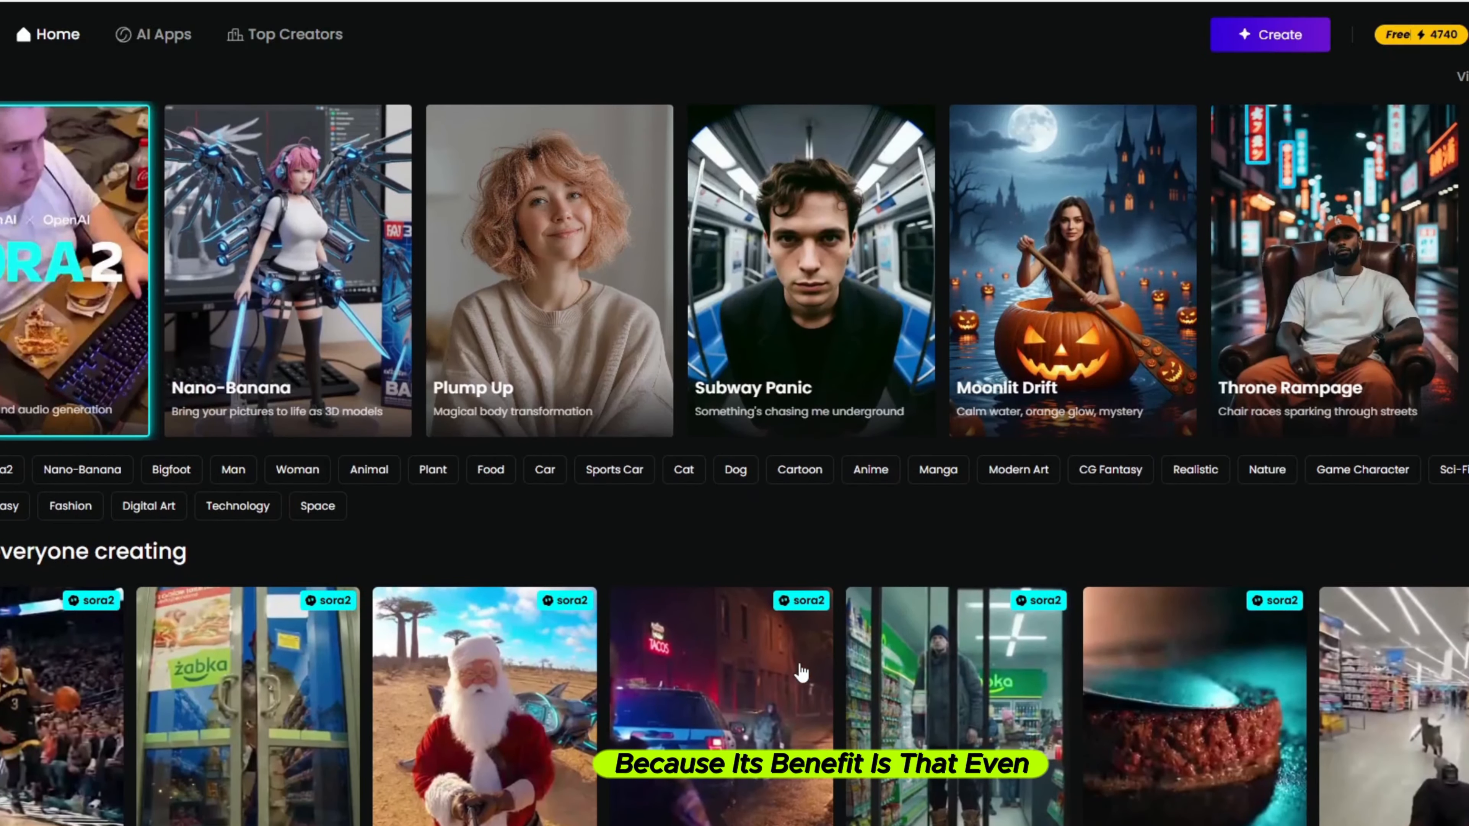
pyautogui.scroll(2, 801, 673)
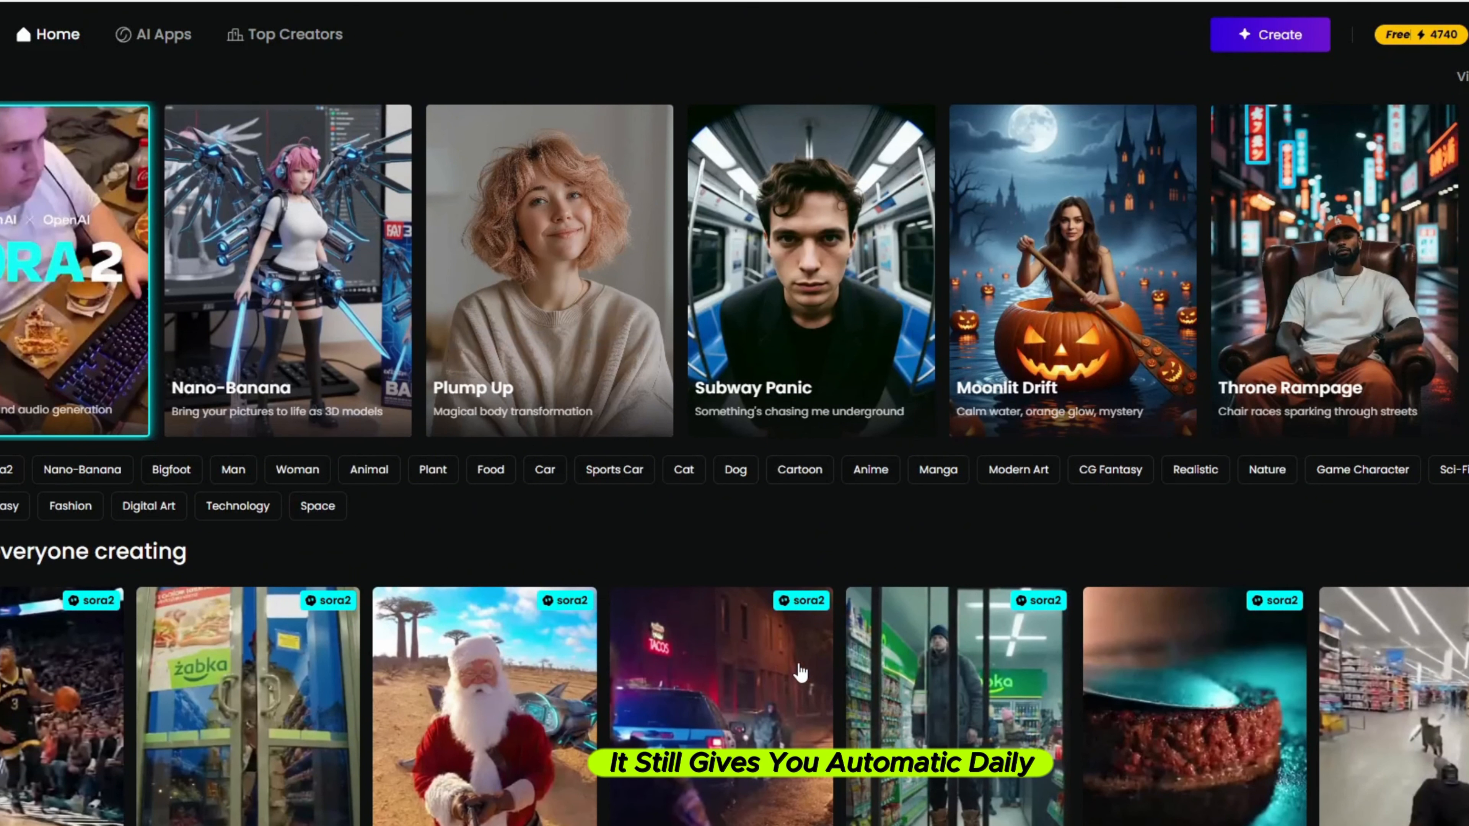
pyautogui.scroll(-15, 801, 672)
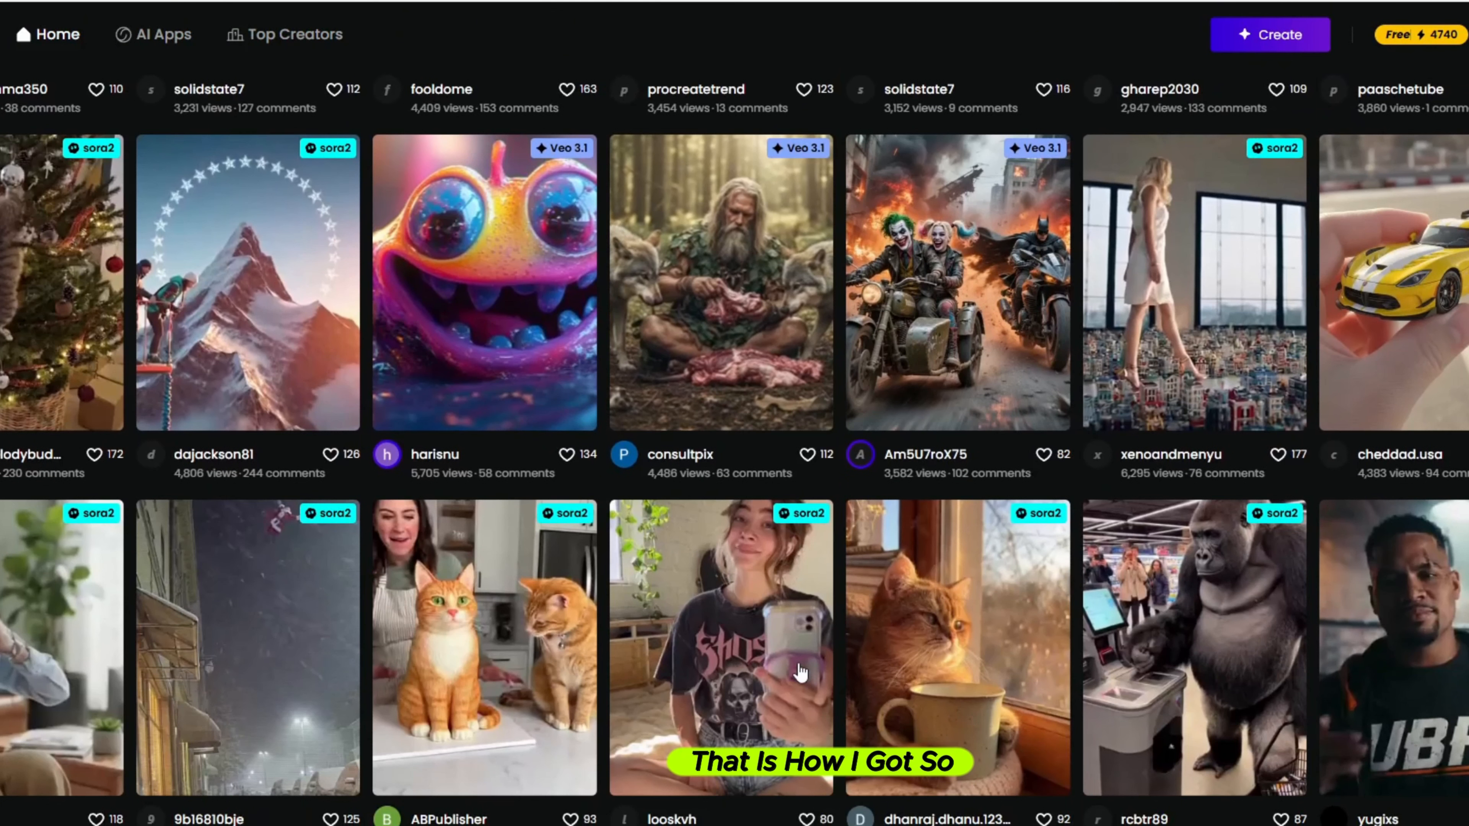
pyautogui.scroll(-12, 800, 671)
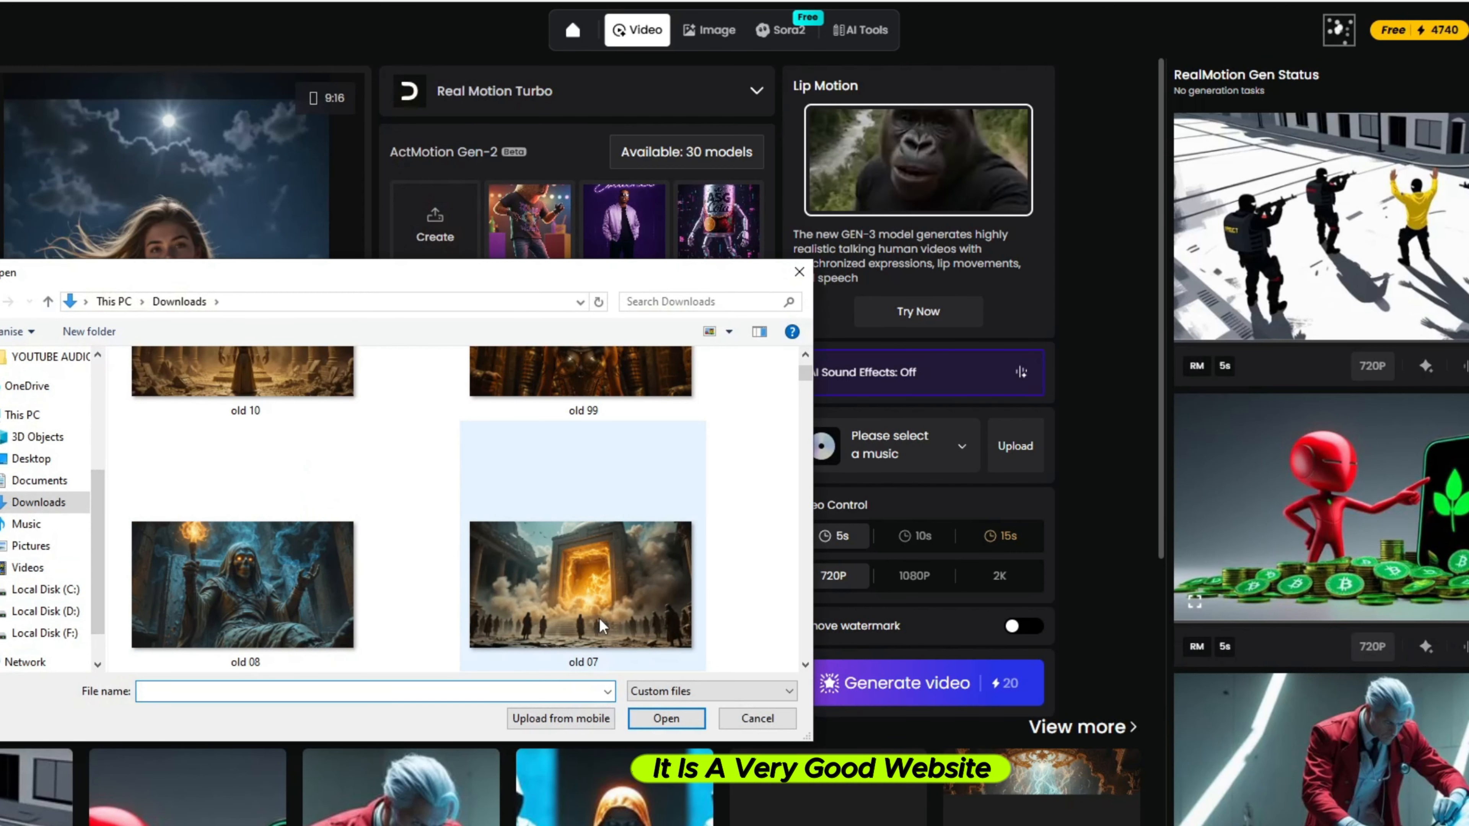
# - Upload the image "old 01" from Downloads for video generation and select its "Cleopatra Studying the Ancient Map" prompt in ChatGPT
pyautogui.scroll(-5, 599, 619)
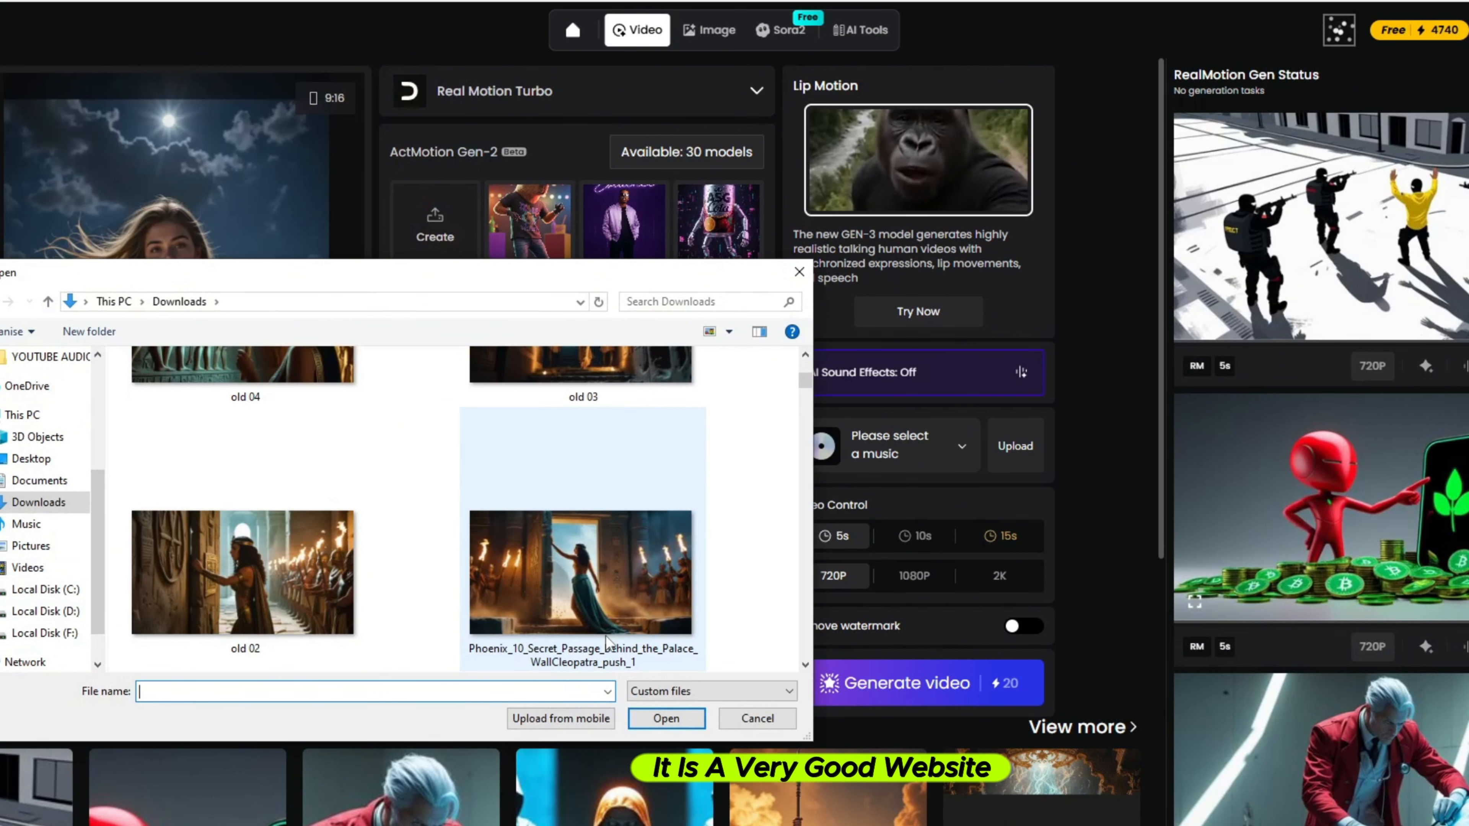
pyautogui.scroll(-3, 463, 625)
pyautogui.click(297, 607)
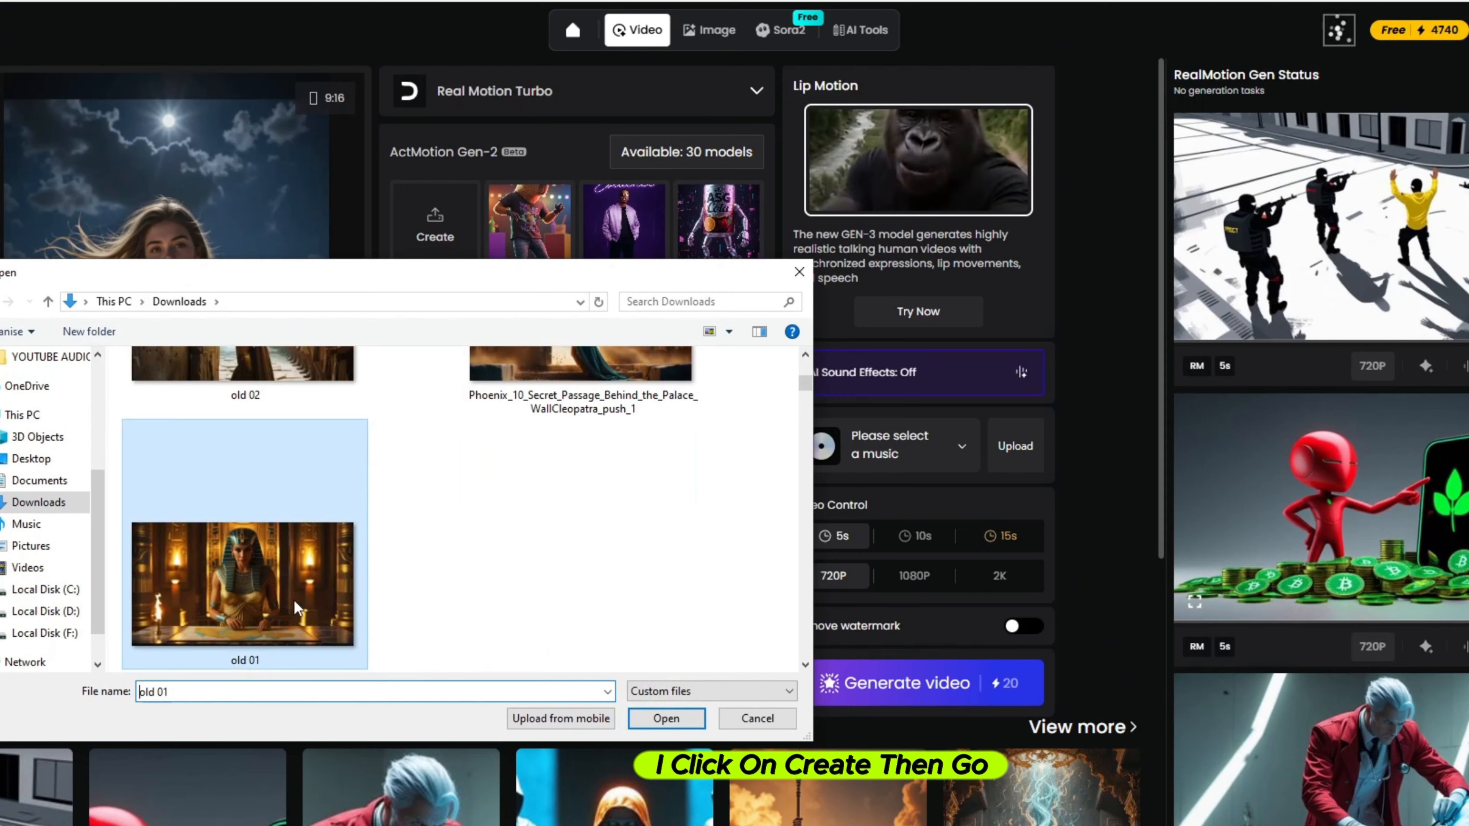
pyautogui.click(705, 717)
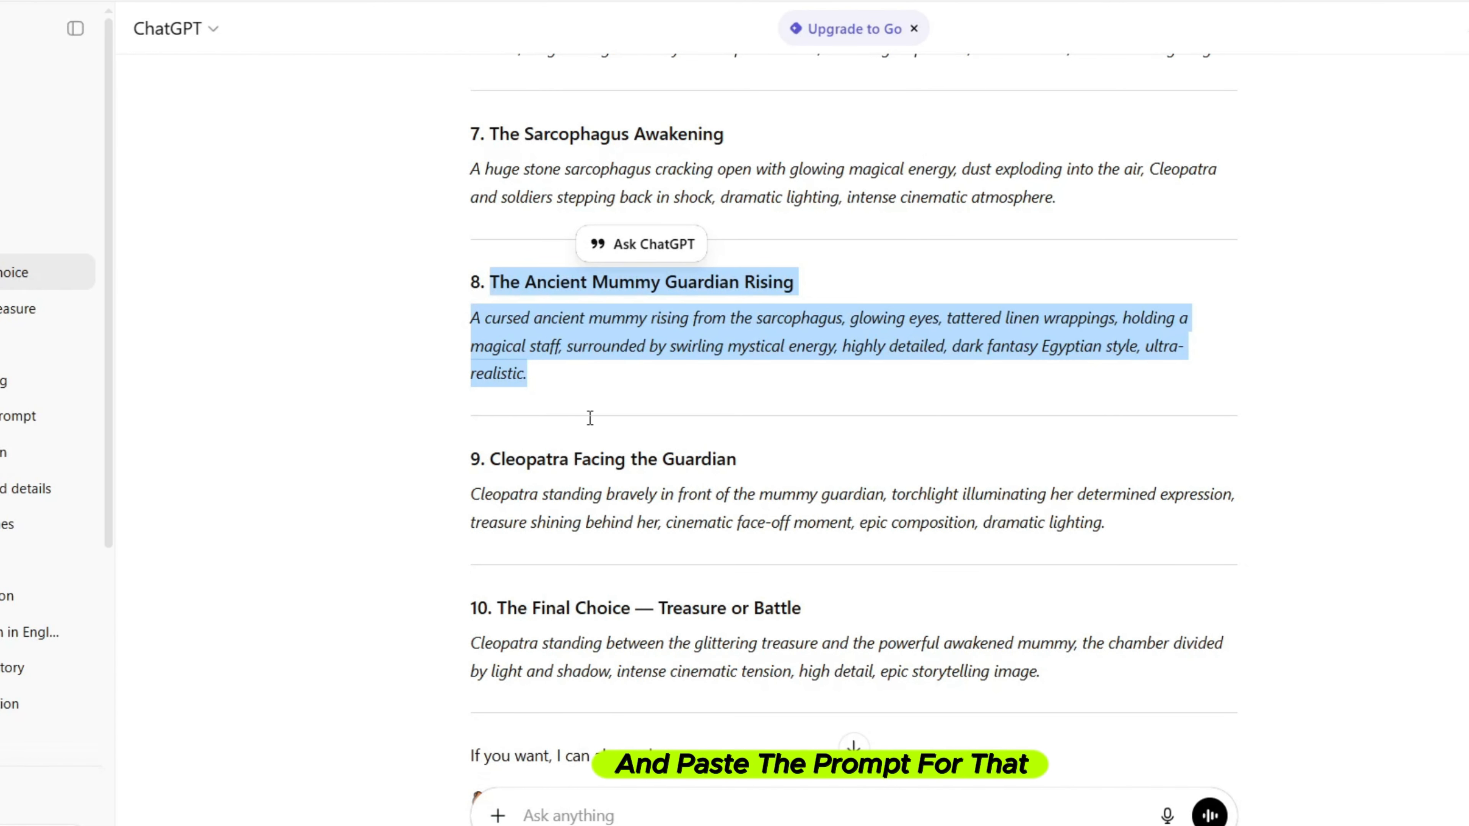
pyautogui.scroll(20, 635, 474)
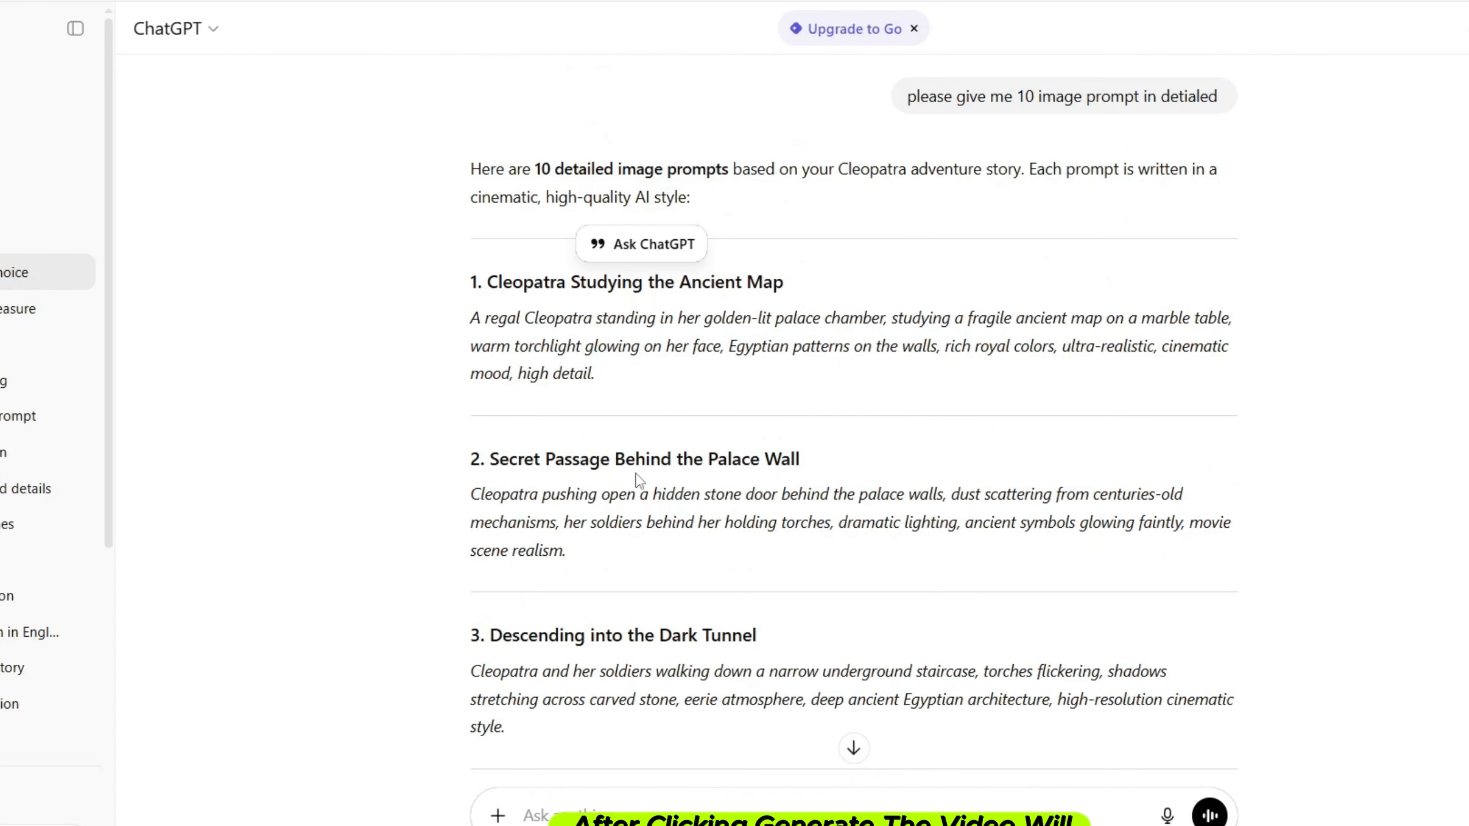
pyautogui.moveTo(553, 364); pyautogui.dragTo(491, 282)
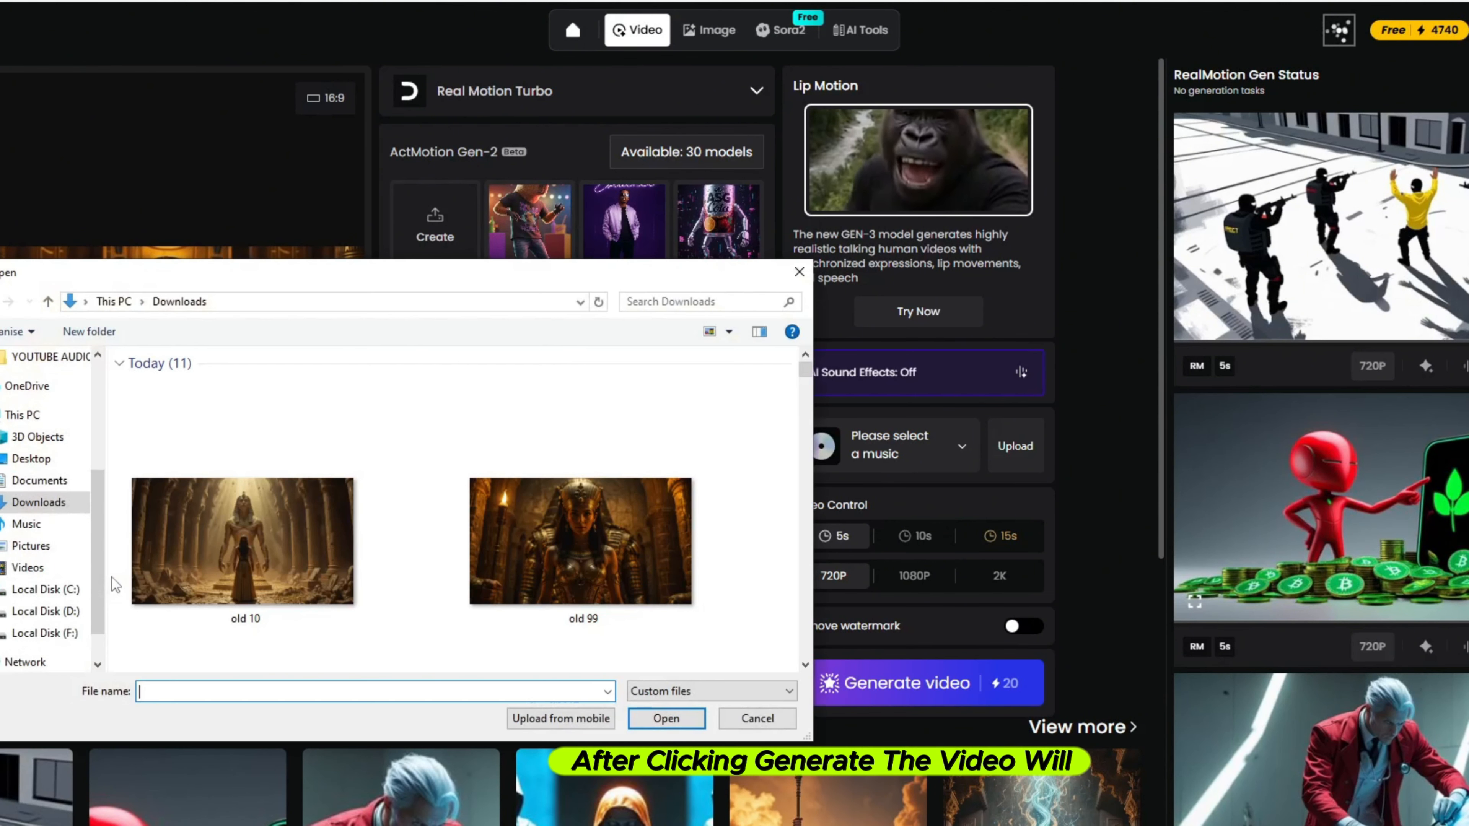
# - Upload the image "old 02" and generate a 5s 720P Real Motion Turbo video with the "Secret Passage Behind the Palace Wall" prompt
pyautogui.scroll(-8, 483, 546)
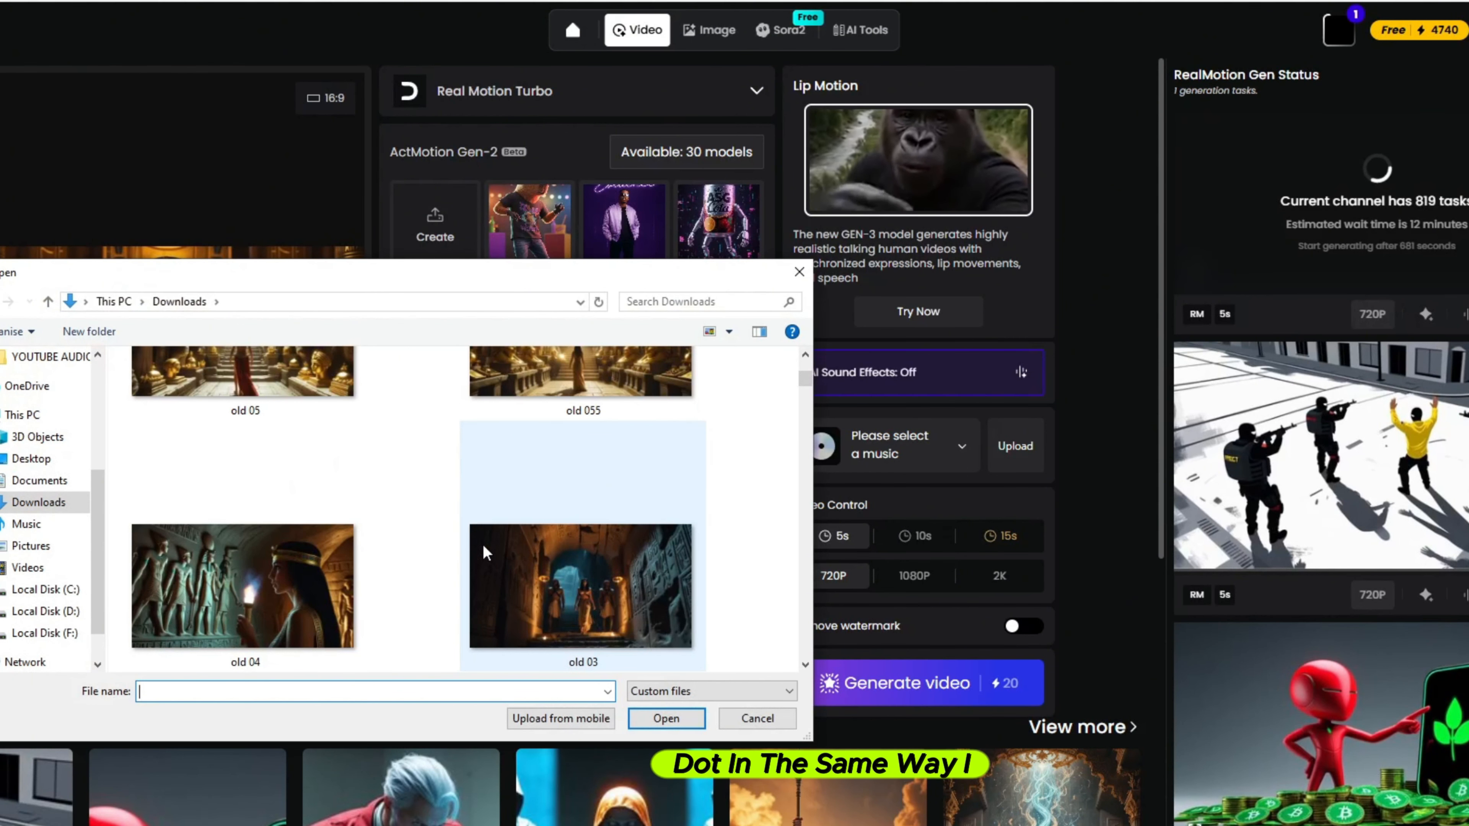
pyautogui.click(249, 573)
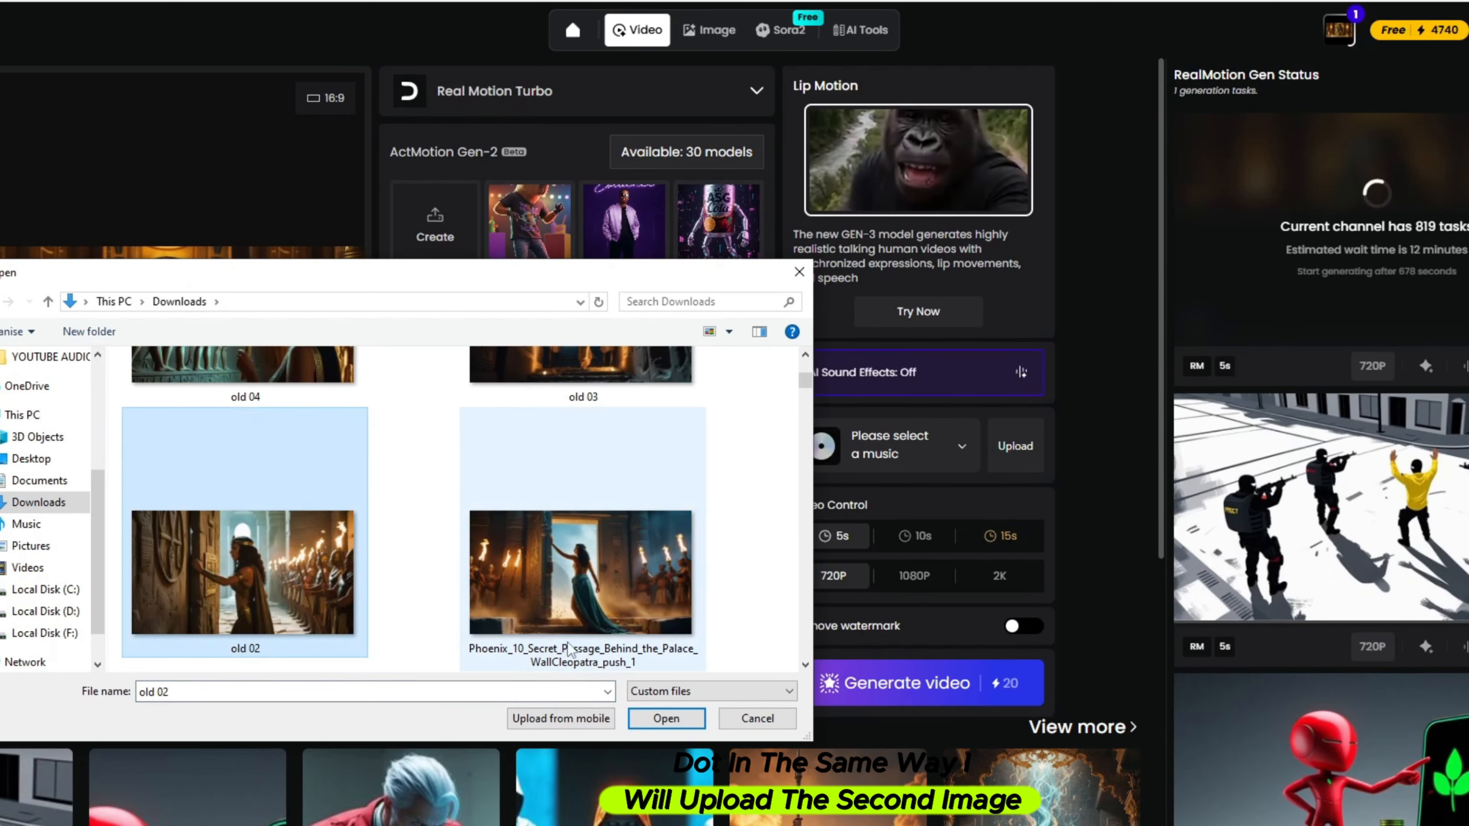
pyautogui.scroll(2, 579, 584)
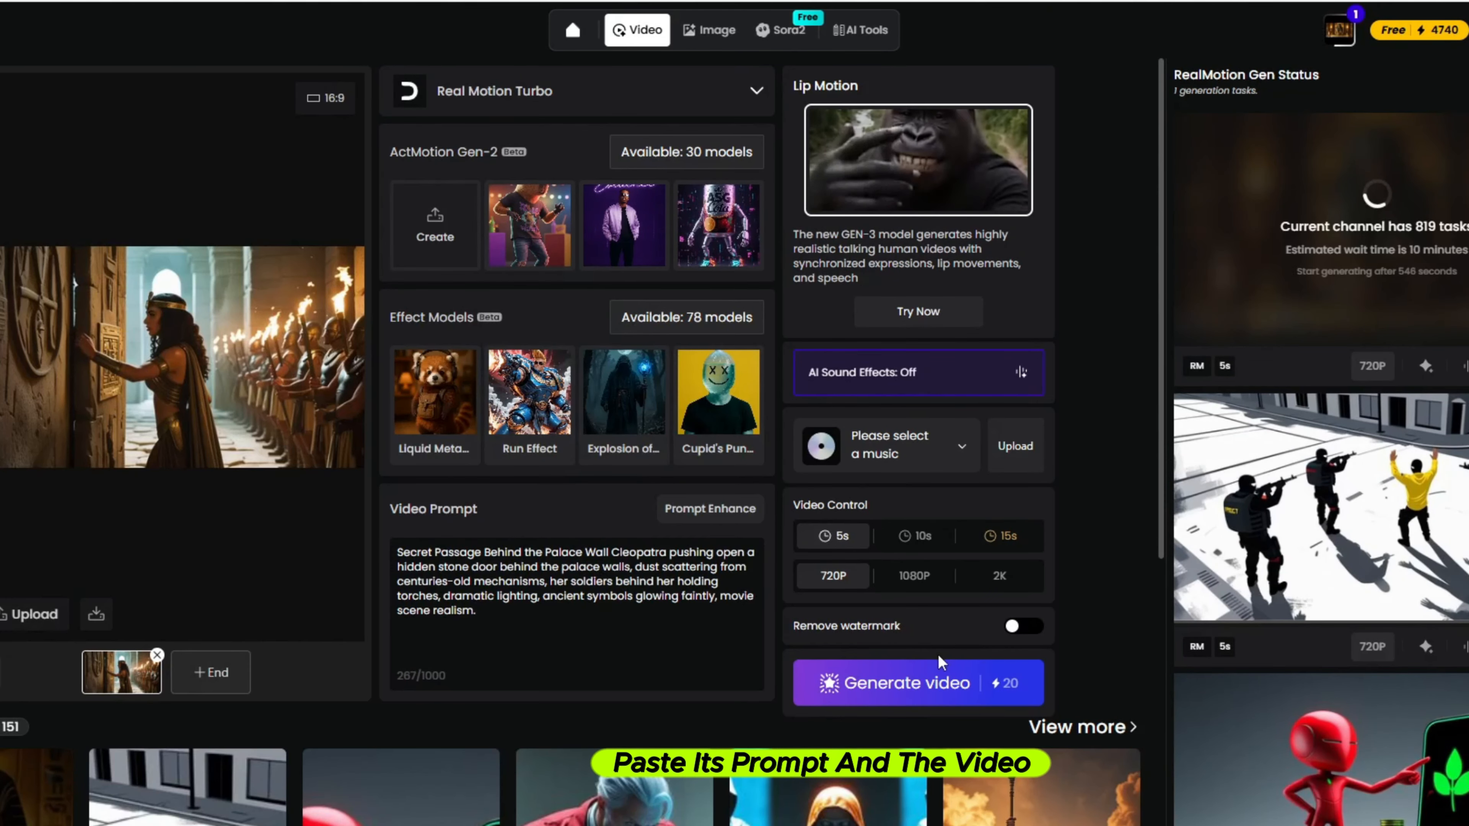
pyautogui.click(925, 696)
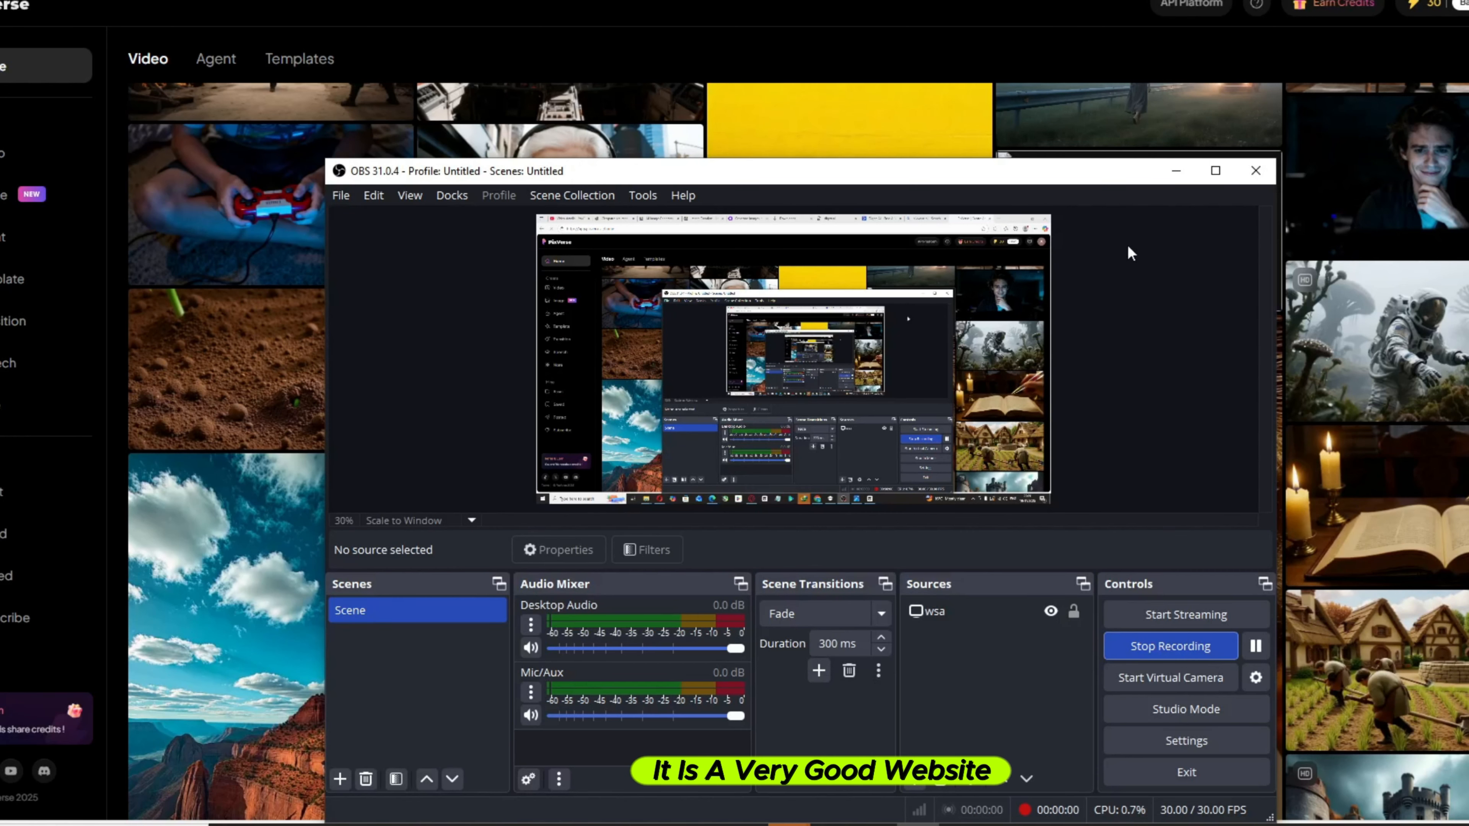
# - On the PixVerse home page, clear the recorder window out of the way and look through the sample video gallery
pyautogui.click(1176, 182)
pyautogui.scroll(10, 1009, 572)
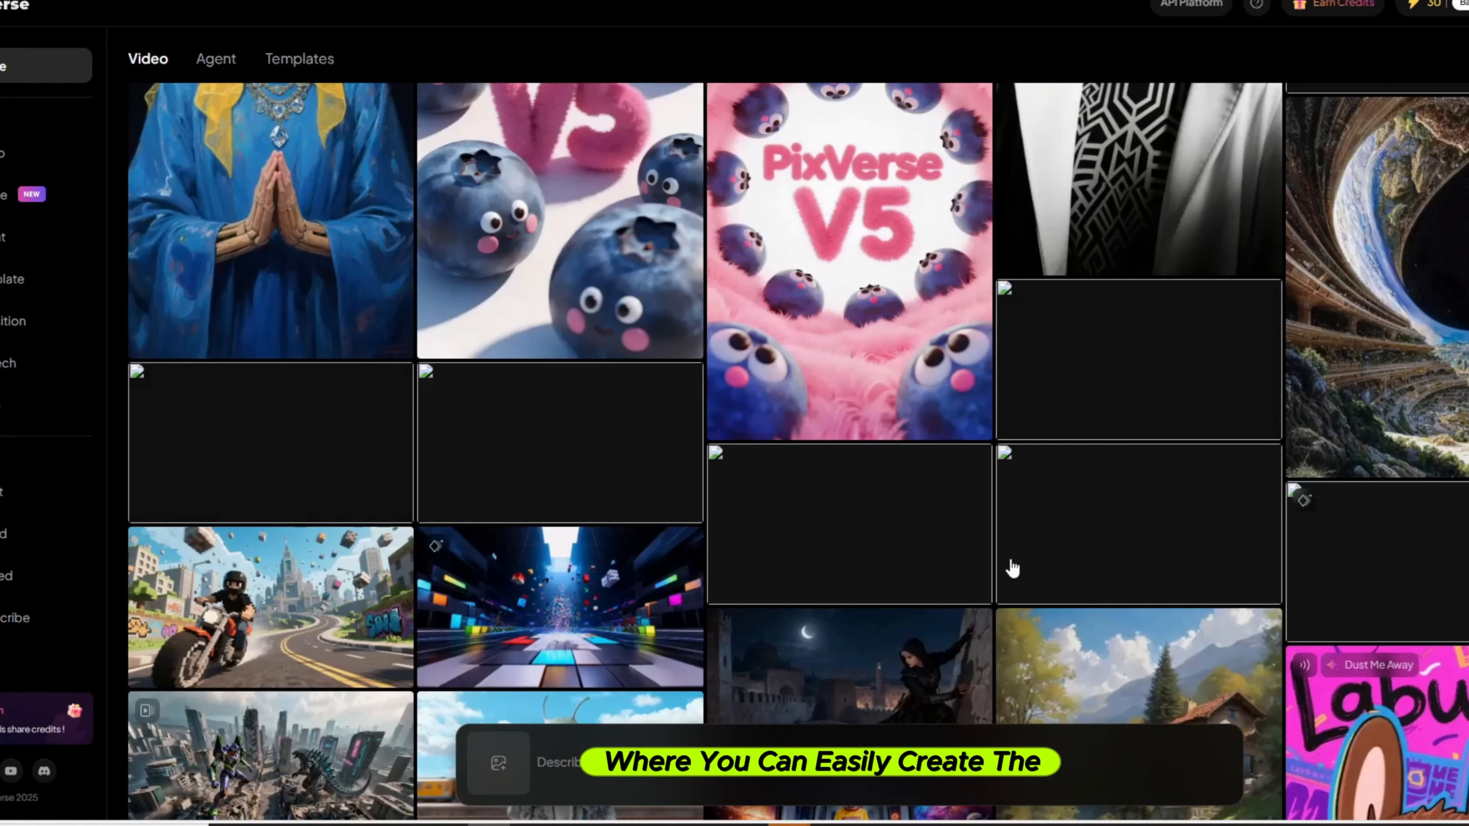
pyautogui.scroll(-15, 1011, 567)
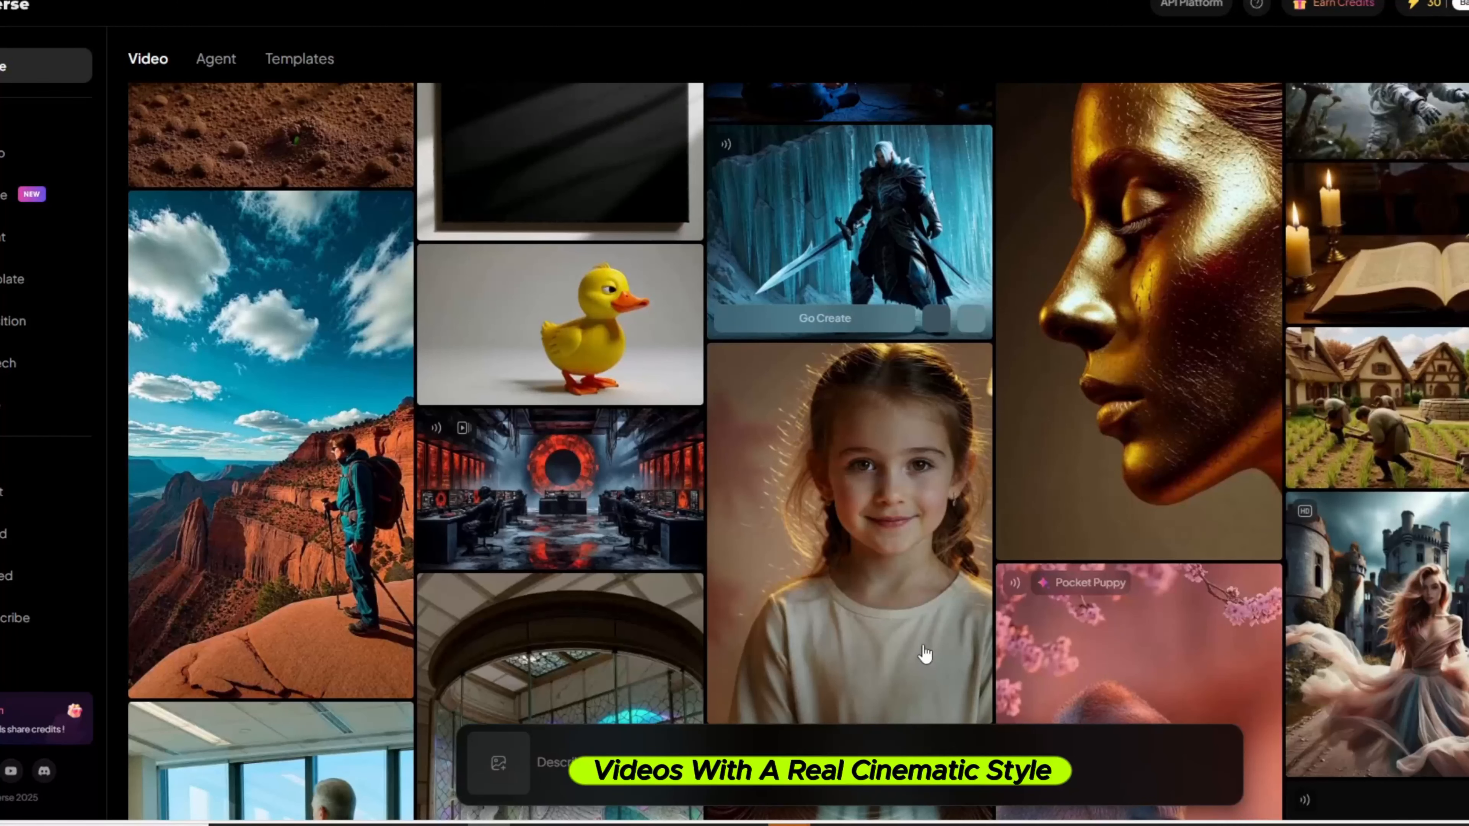
# - Browse further through the PixVerse community videos to judge the cinematic style and quality of its results
pyautogui.scroll(-5, 930, 591)
pyautogui.scroll(15, 921, 610)
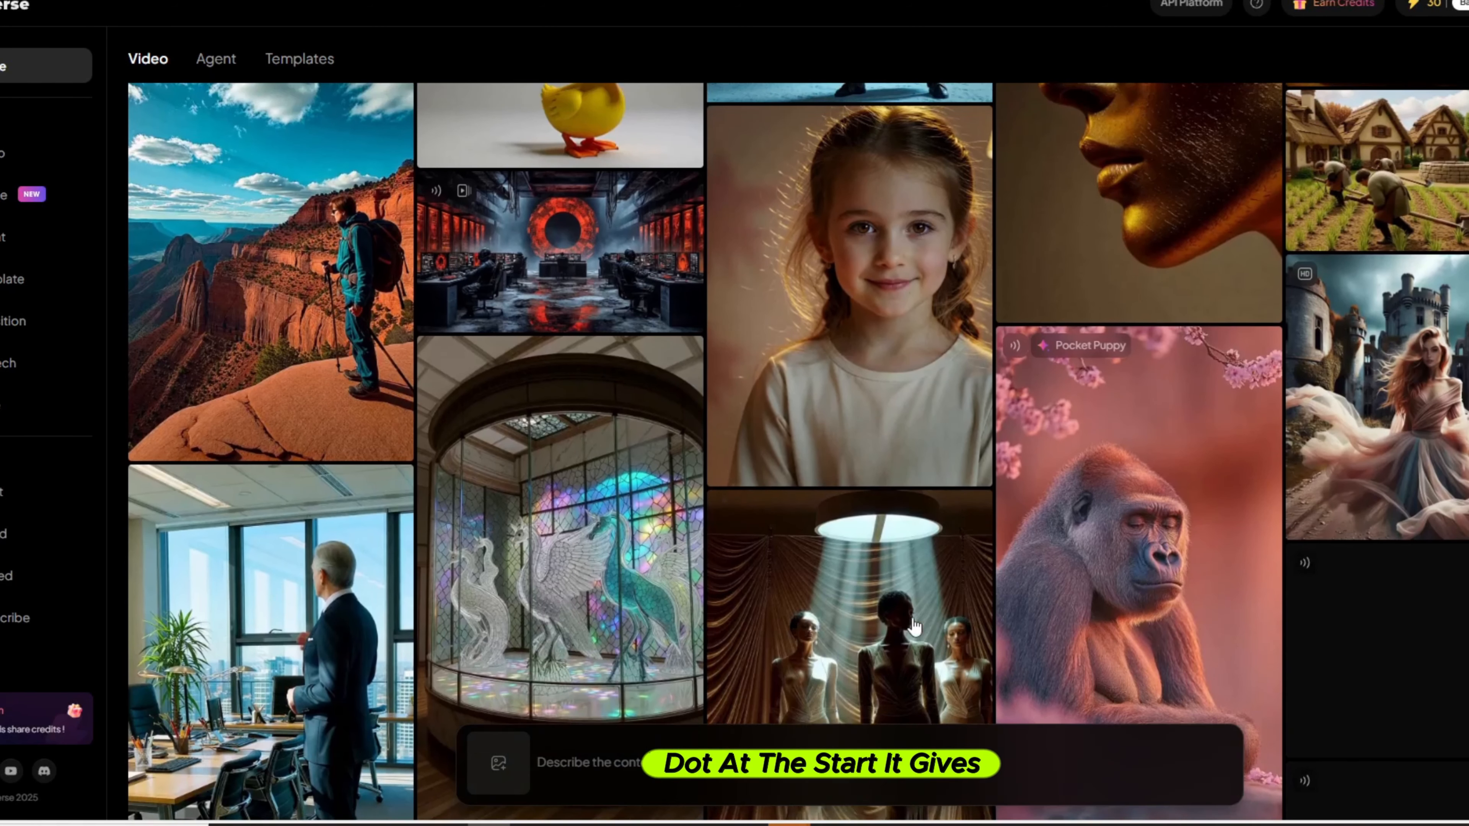
pyautogui.scroll(10, 908, 626)
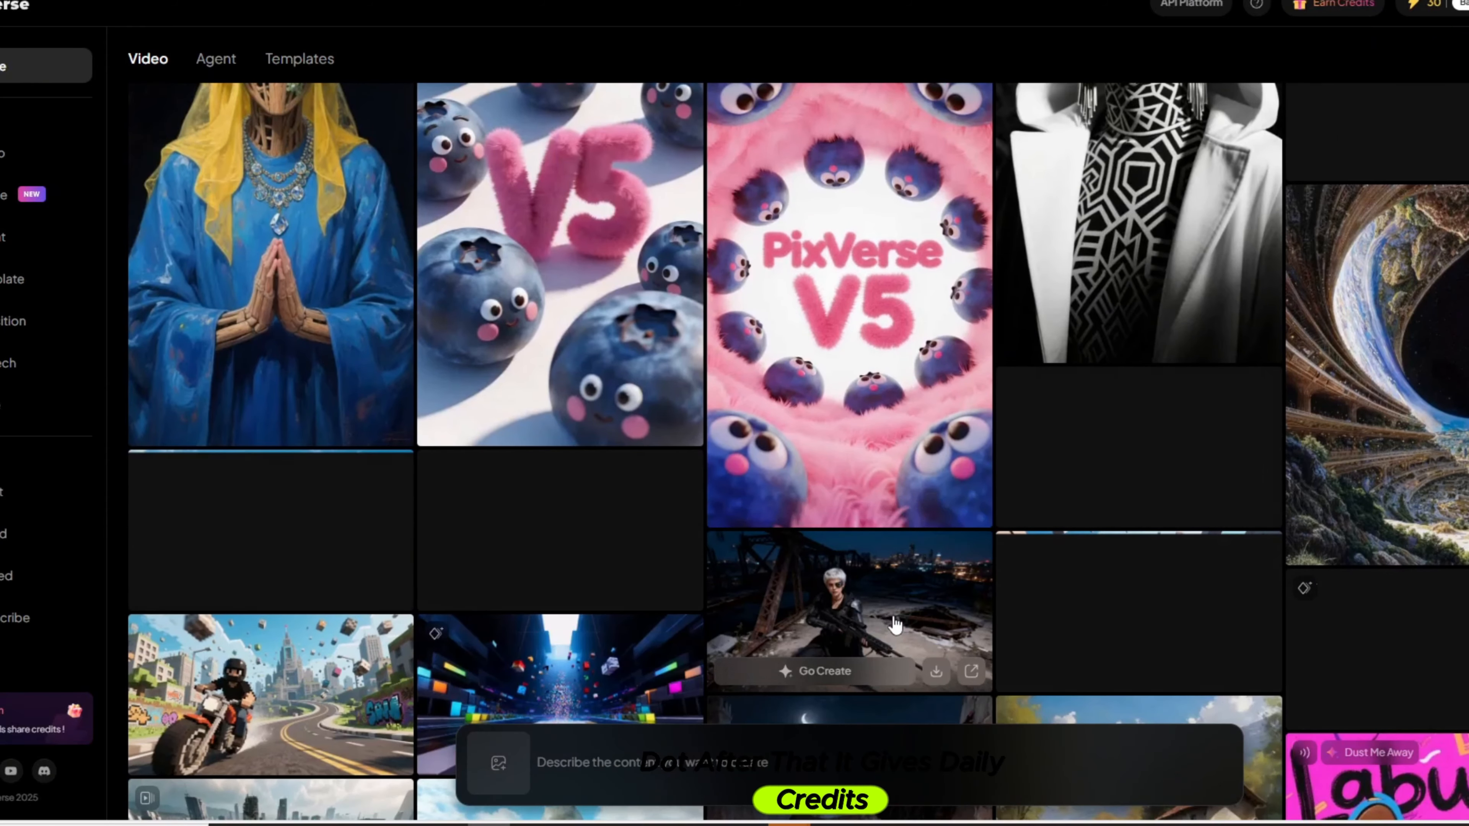
pyautogui.scroll(-15, 895, 625)
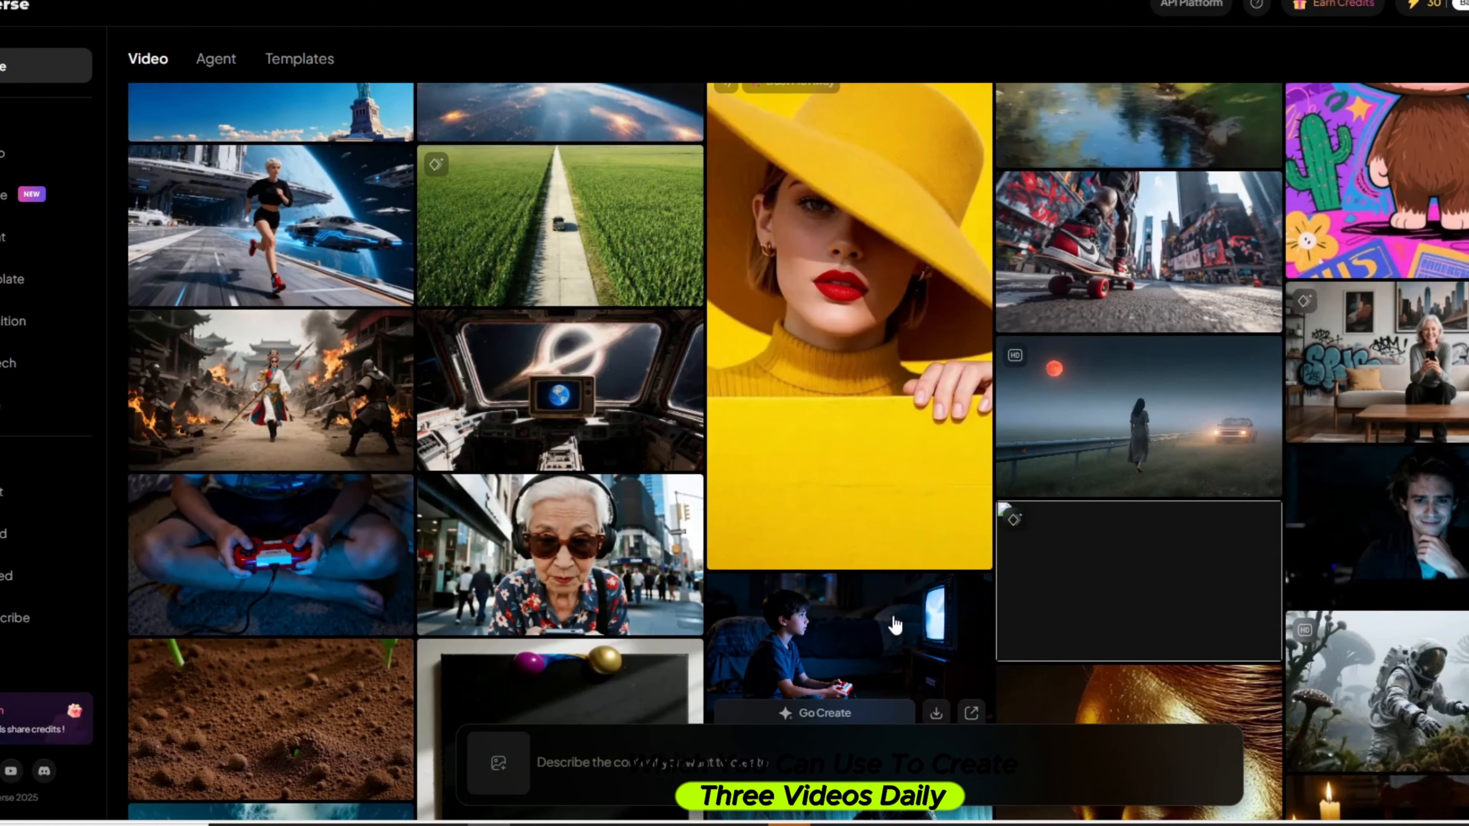
pyautogui.scroll(-3, 895, 625)
pyautogui.scroll(10, 895, 625)
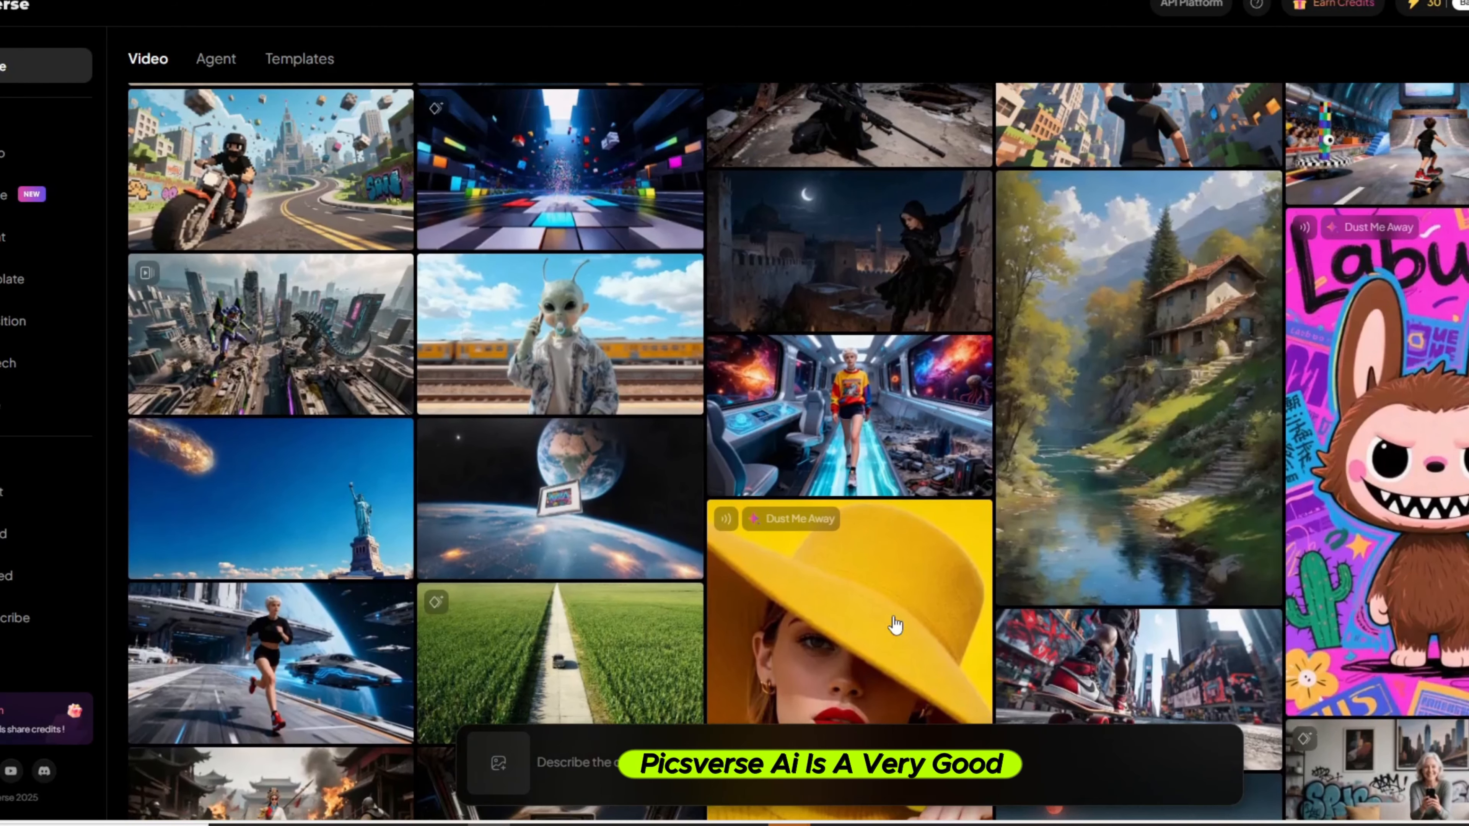
pyautogui.scroll(9, 894, 625)
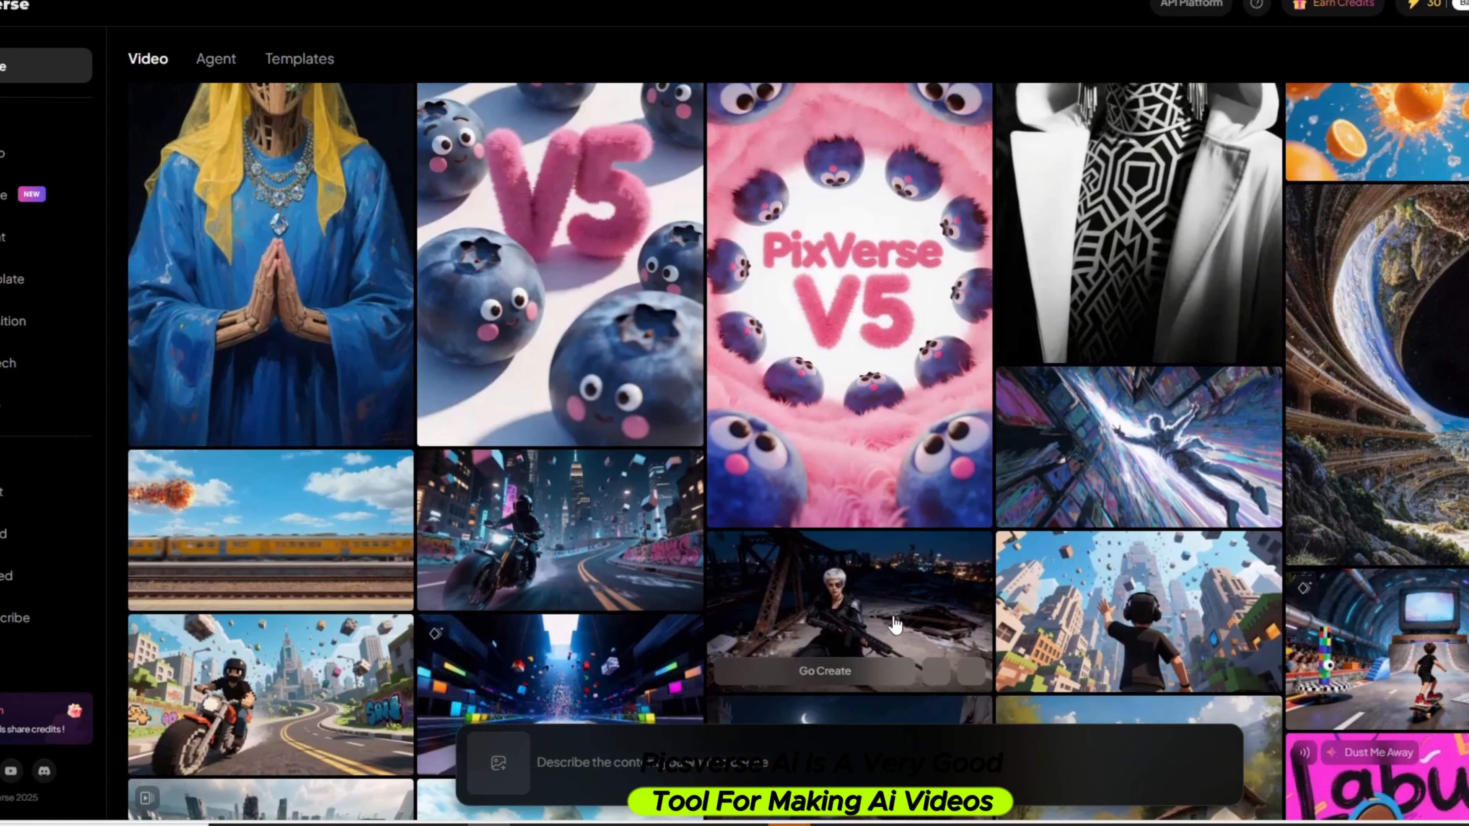
pyautogui.scroll(5, 894, 625)
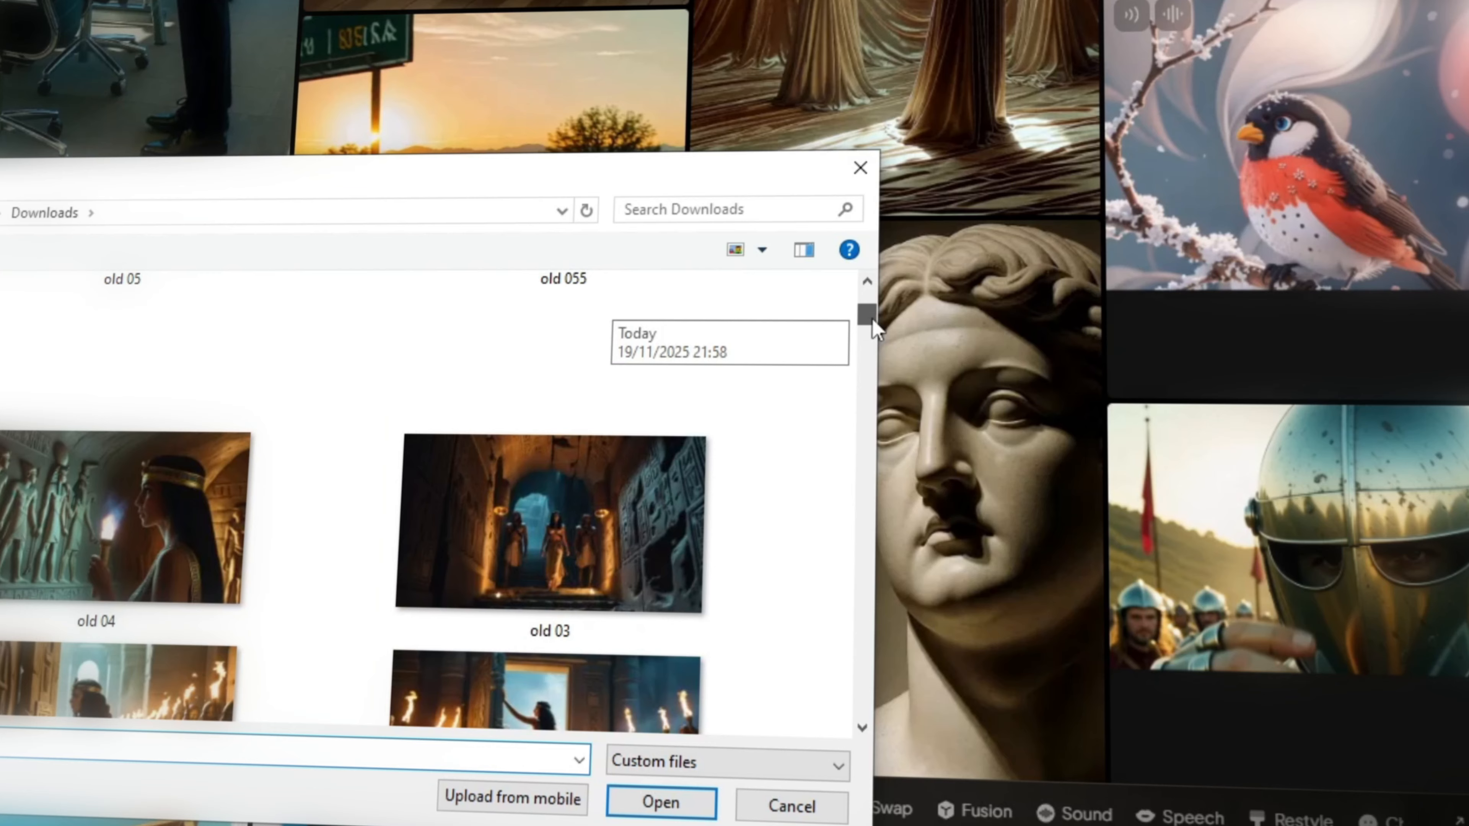
# - Find the scene image in Downloads for upload, and download the generated "Eerie Wind in the Ancient Passage" video
pyautogui.moveTo(872, 320); pyautogui.dragTo(872, 316)
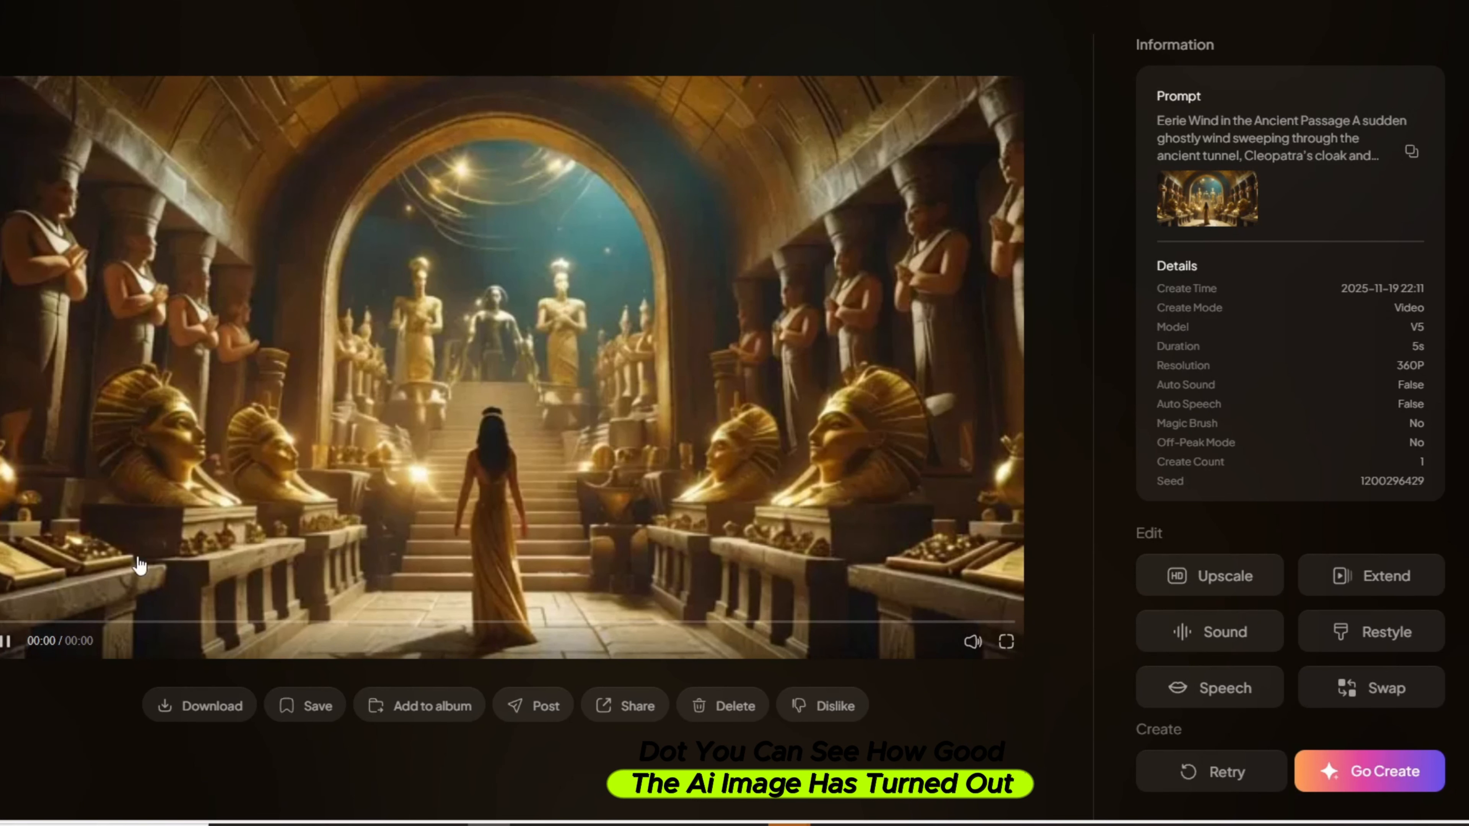
pyautogui.click(203, 707)
pyautogui.click(165, 655)
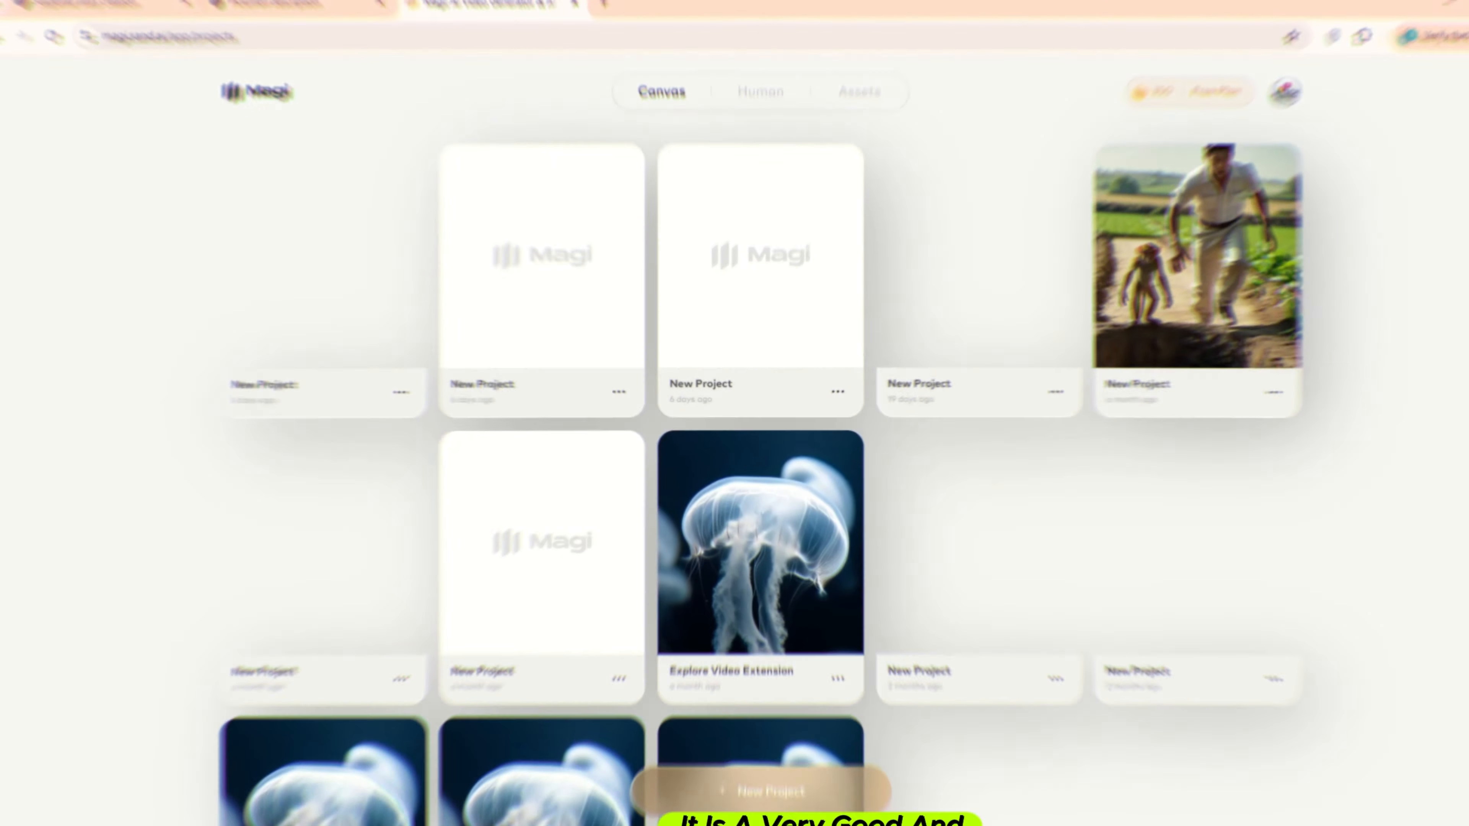
# - Switch to the Magi video generator and look through the existing projects on its Canvas page
pyautogui.scroll(-3, 1446, 550)
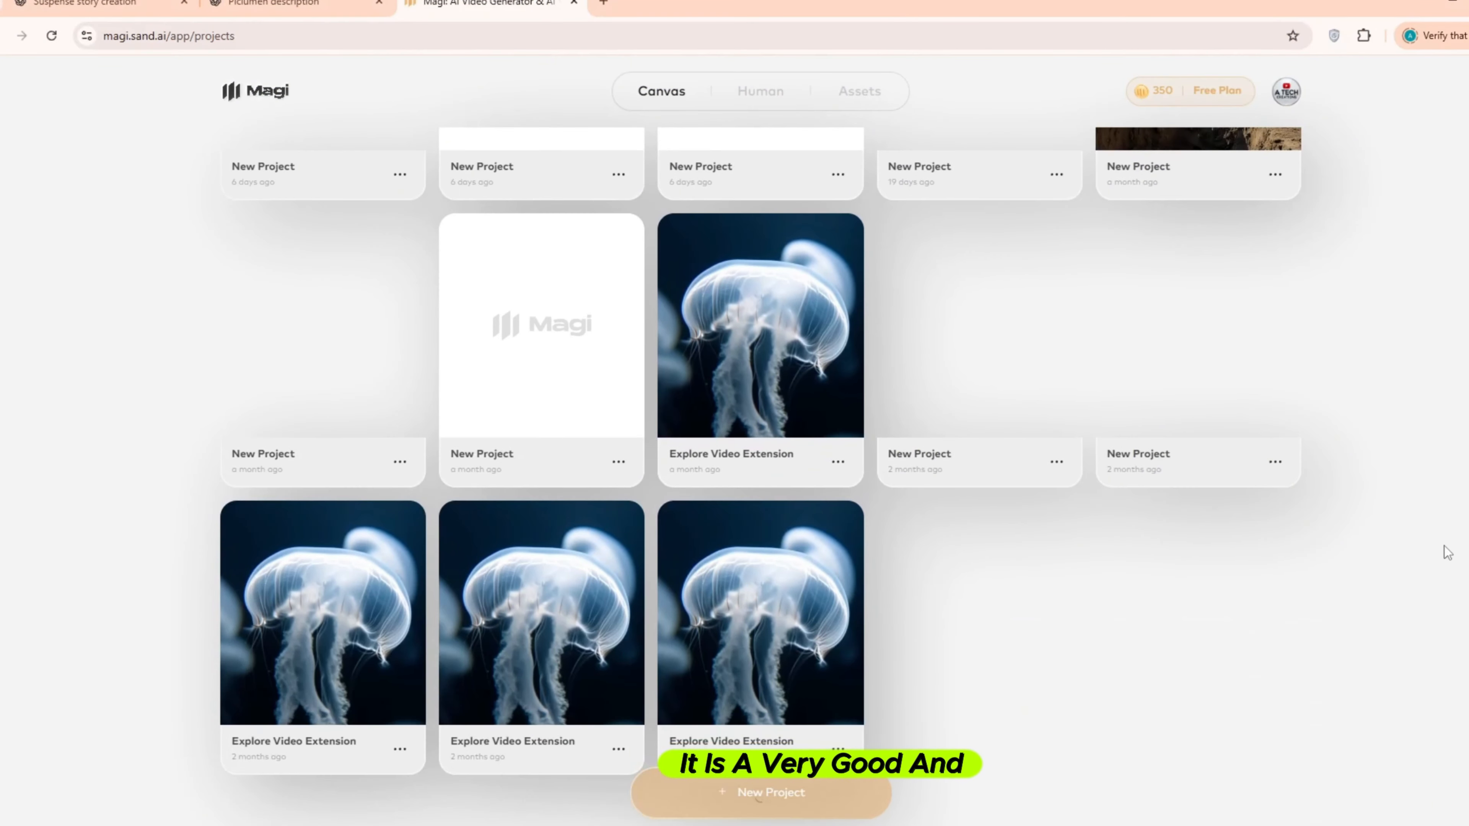
pyautogui.scroll(1, 1446, 550)
pyautogui.scroll(3, 518, 672)
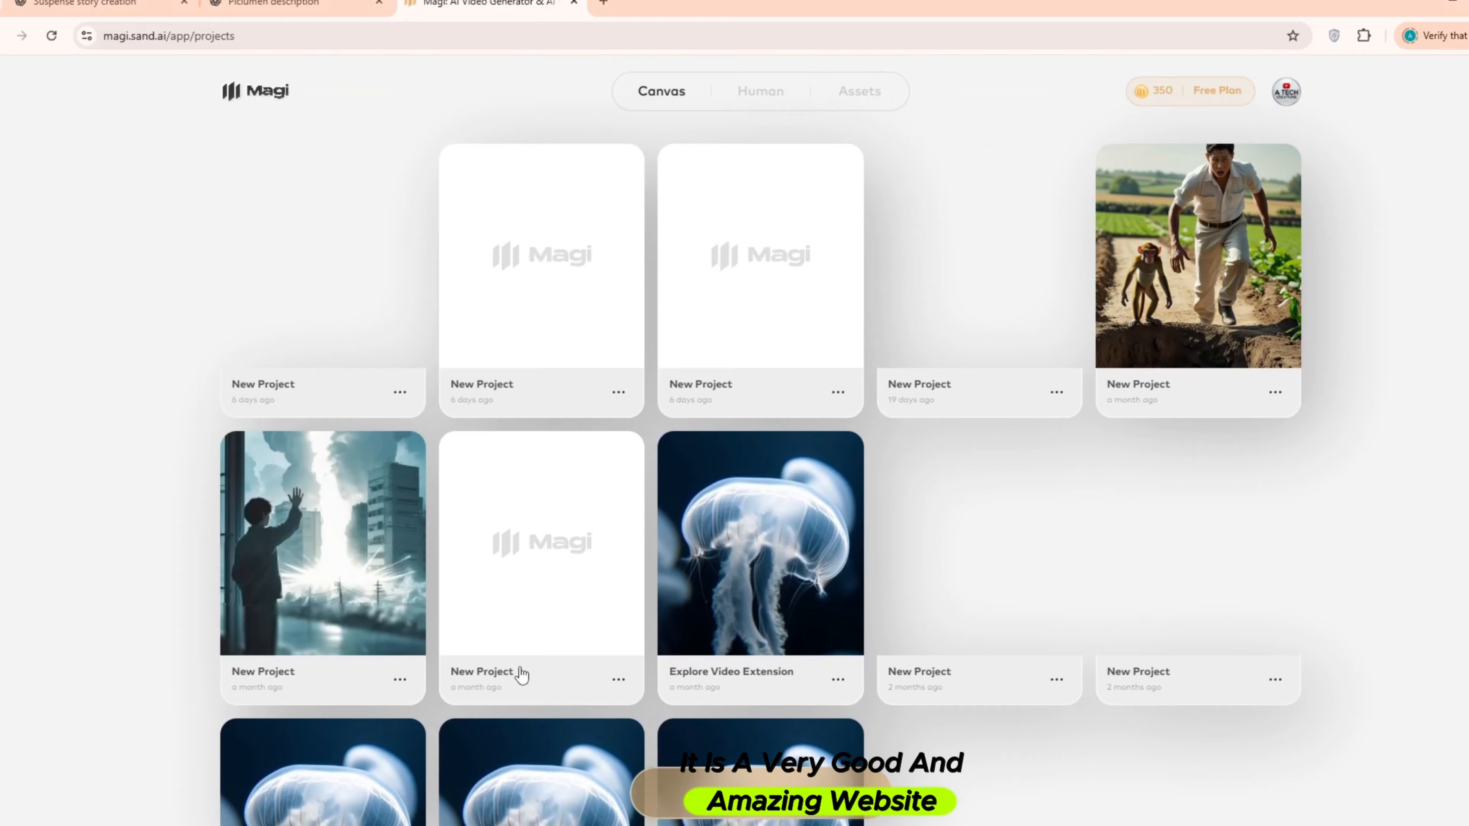
pyautogui.scroll(-3, 890, 390)
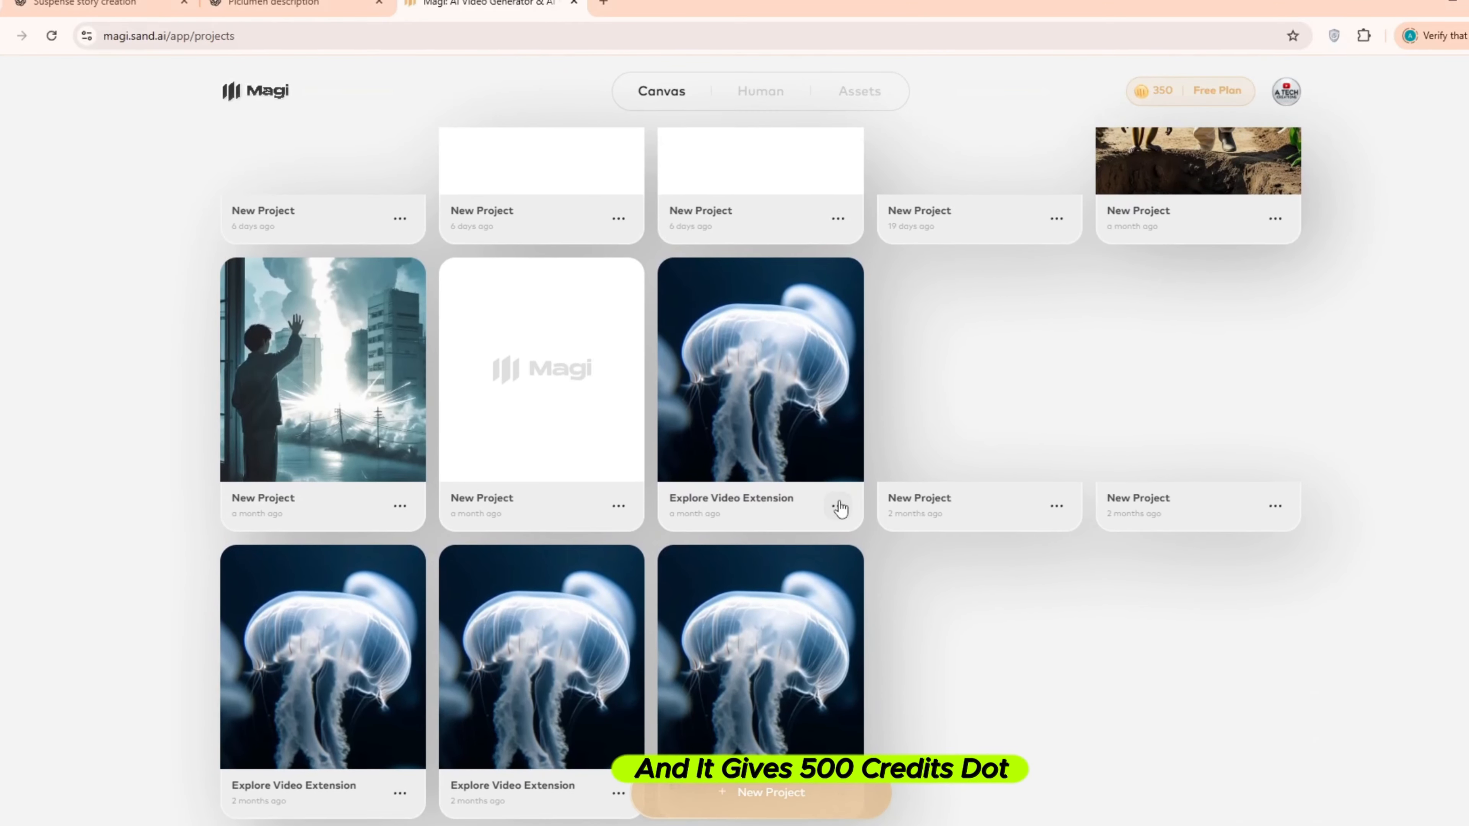
pyautogui.scroll(3, 351, 647)
pyautogui.scroll(-3, 722, 405)
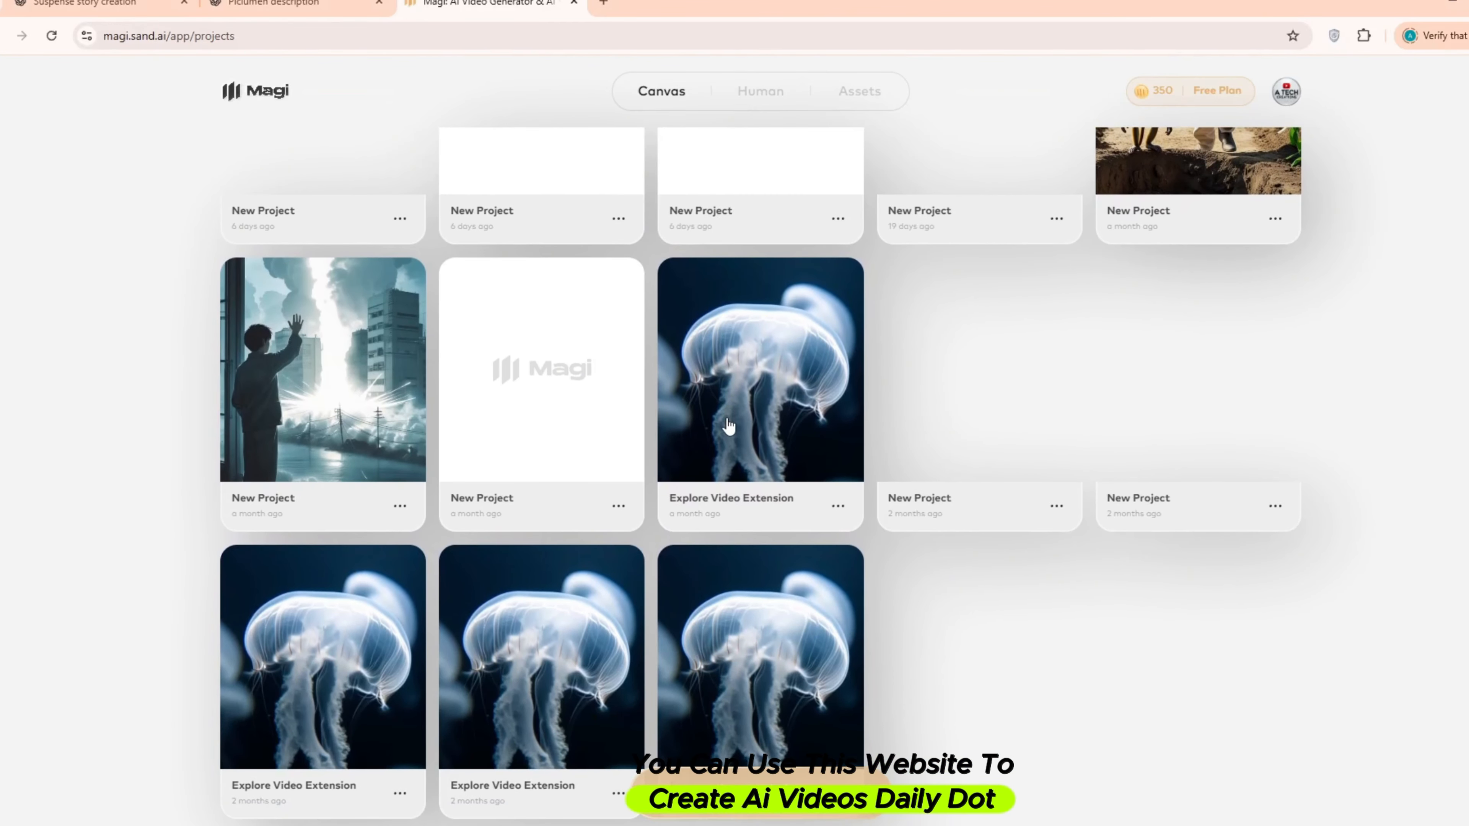
pyautogui.scroll(3, 921, 554)
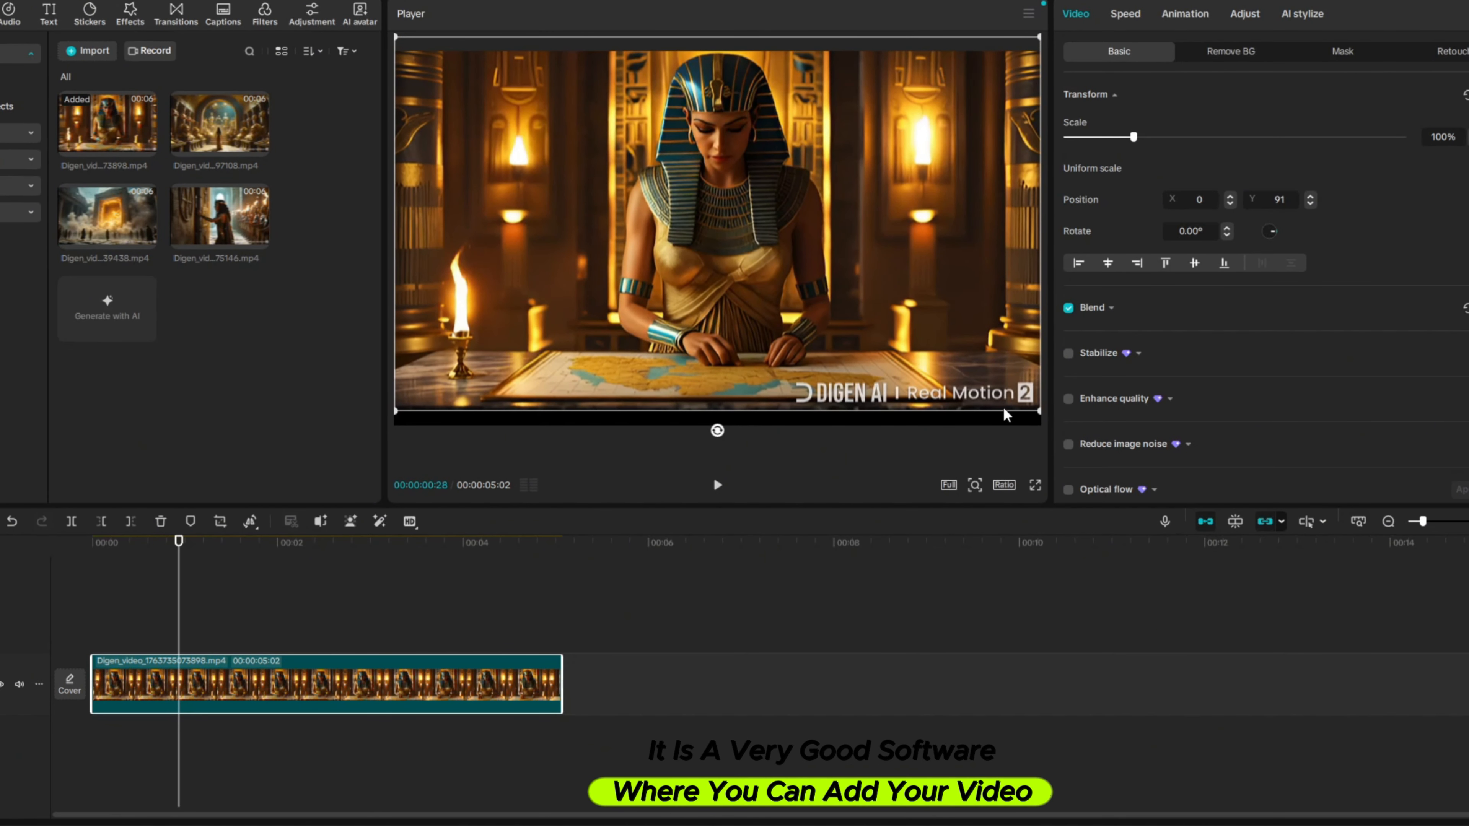
# - In CapCut, enlarge the Cleopatra map clip to 108% and reposition it to X 59, Y -88, pushing the watermark out of frame
pyautogui.moveTo(1039, 411); pyautogui.dragTo(1057, 467)
pyautogui.moveTo(958, 320); pyautogui.dragTo(967, 350)
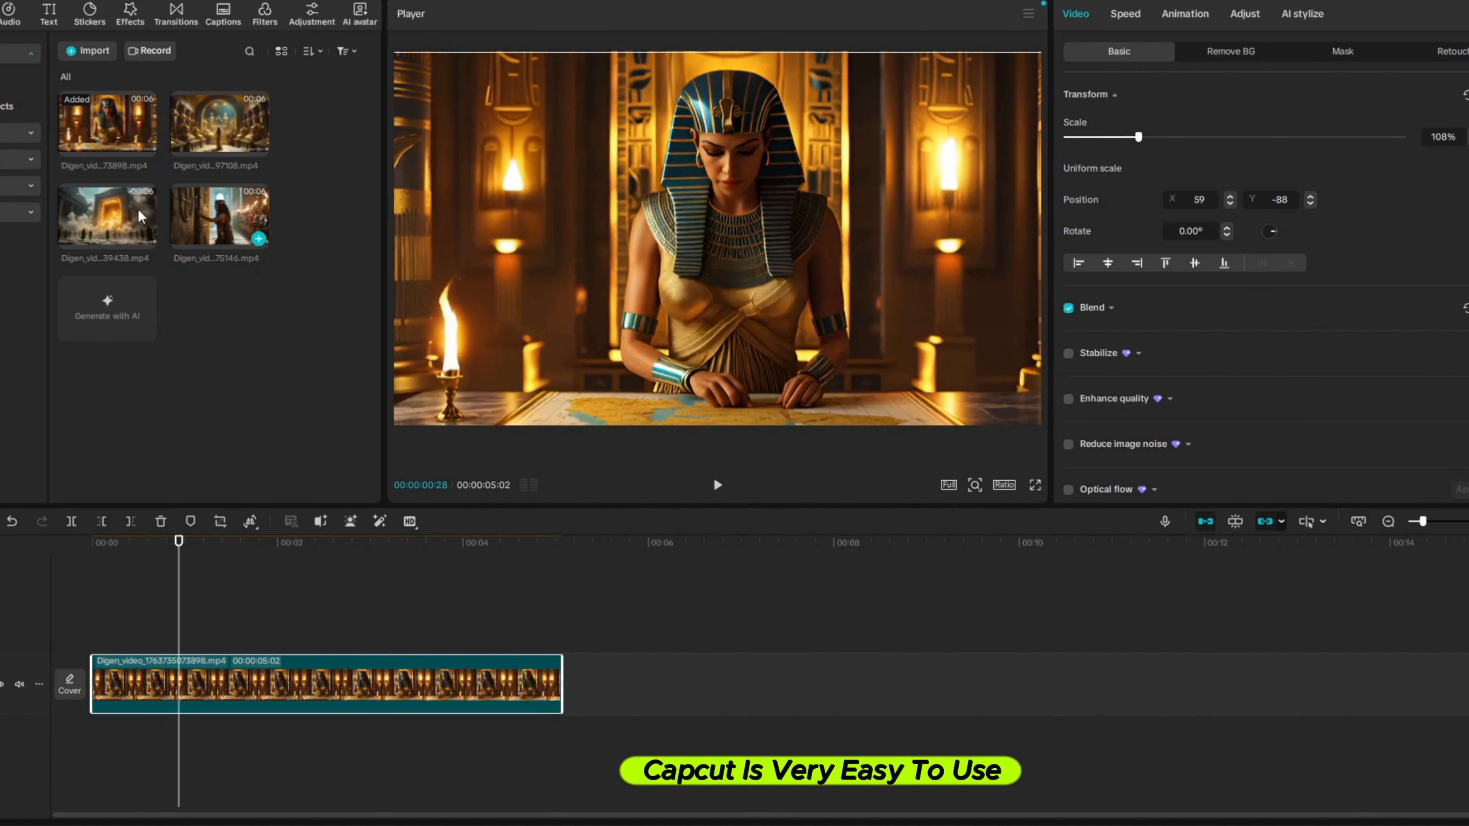
# - Append the torch-bearing soldiers clip to the timeline, scale it to 136% and reposition it to X -297, Y 64 to crop the watermark
pyautogui.moveTo(213, 205); pyautogui.dragTo(630, 695)
pyautogui.click(639, 581)
pyautogui.moveTo(912, 412); pyautogui.dragTo(740, 286)
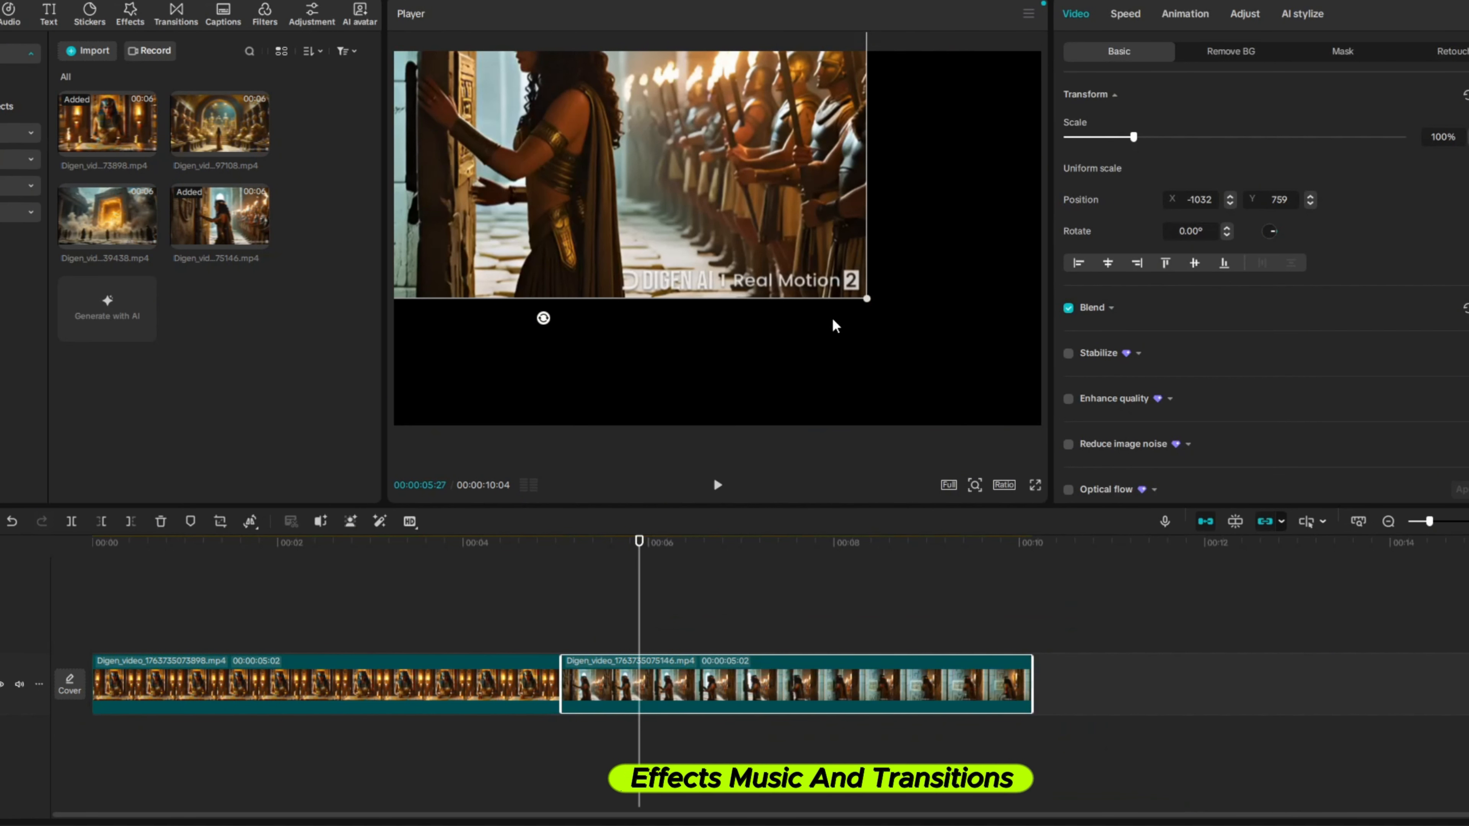
pyautogui.moveTo(866, 296); pyautogui.dragTo(988, 483)
pyautogui.moveTo(752, 234); pyautogui.dragTo(875, 352)
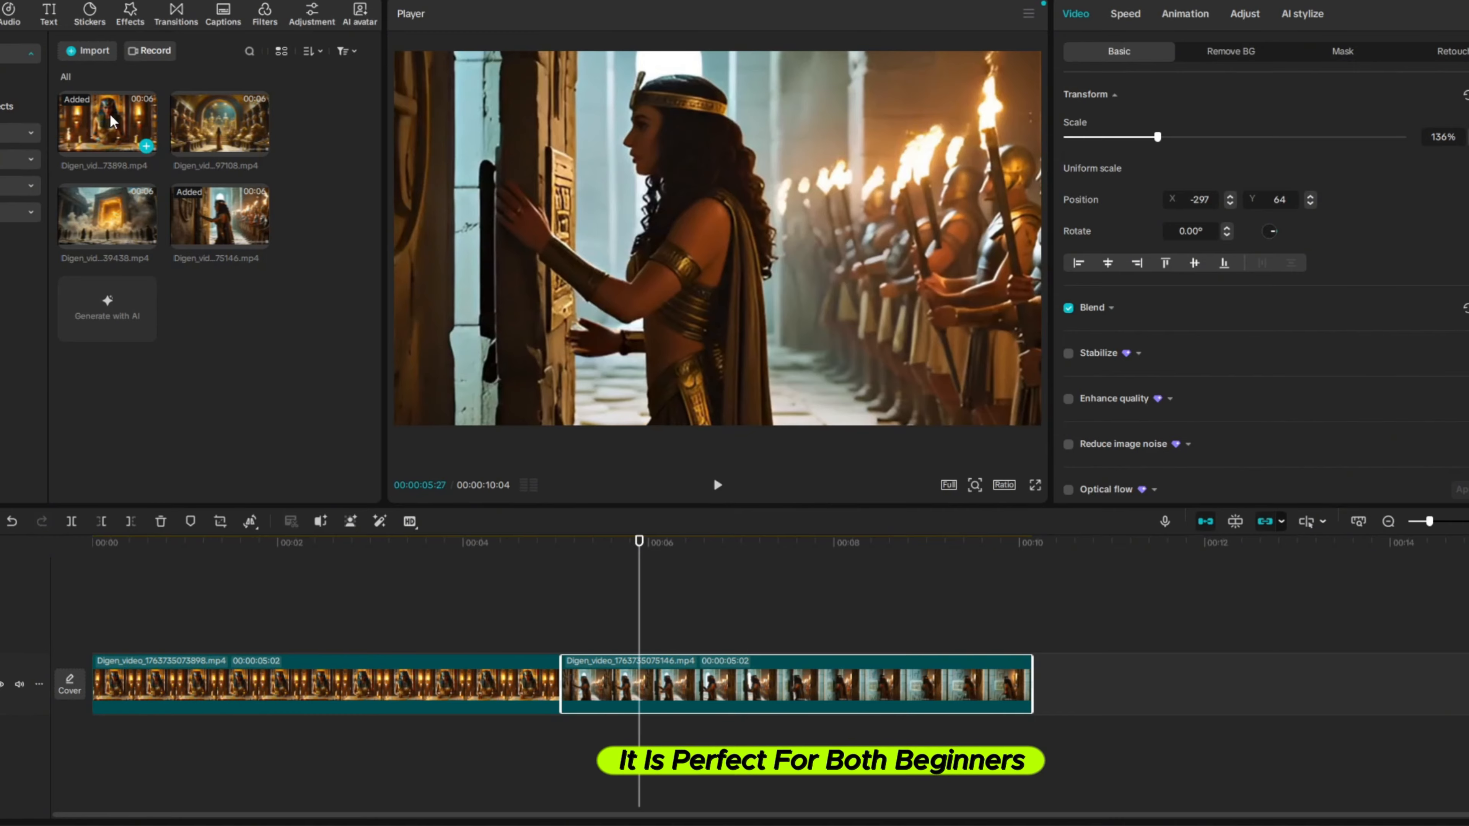
# - Append the golden throne hall clip and the glowing gateway clip after the soldiers clip on the timeline
pyautogui.moveTo(111, 120); pyautogui.dragTo(142, 110)
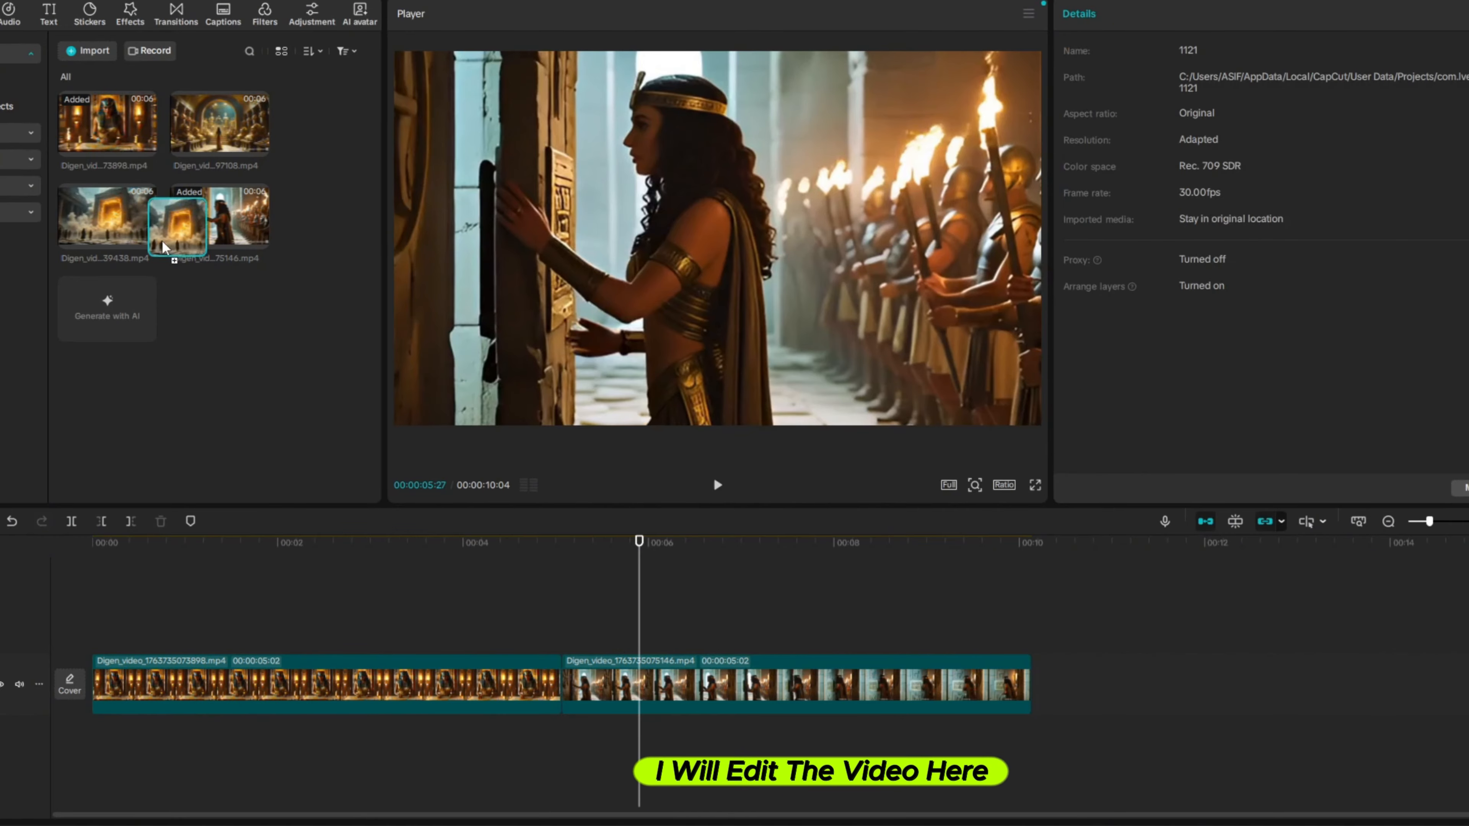
pyautogui.moveTo(162, 241); pyautogui.dragTo(134, 211)
pyautogui.moveTo(222, 132); pyautogui.dragTo(1071, 674)
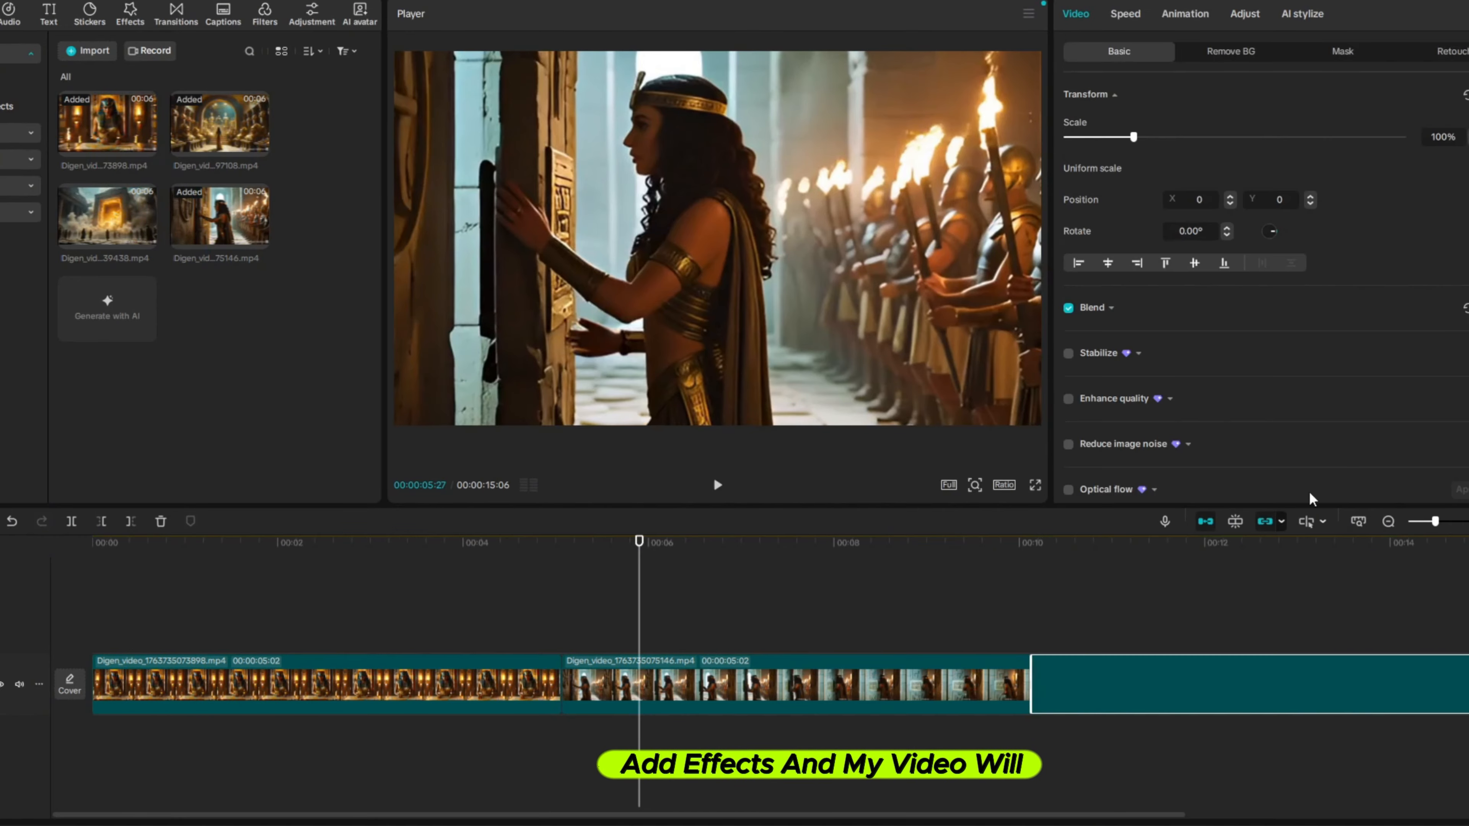
pyautogui.click(1416, 520)
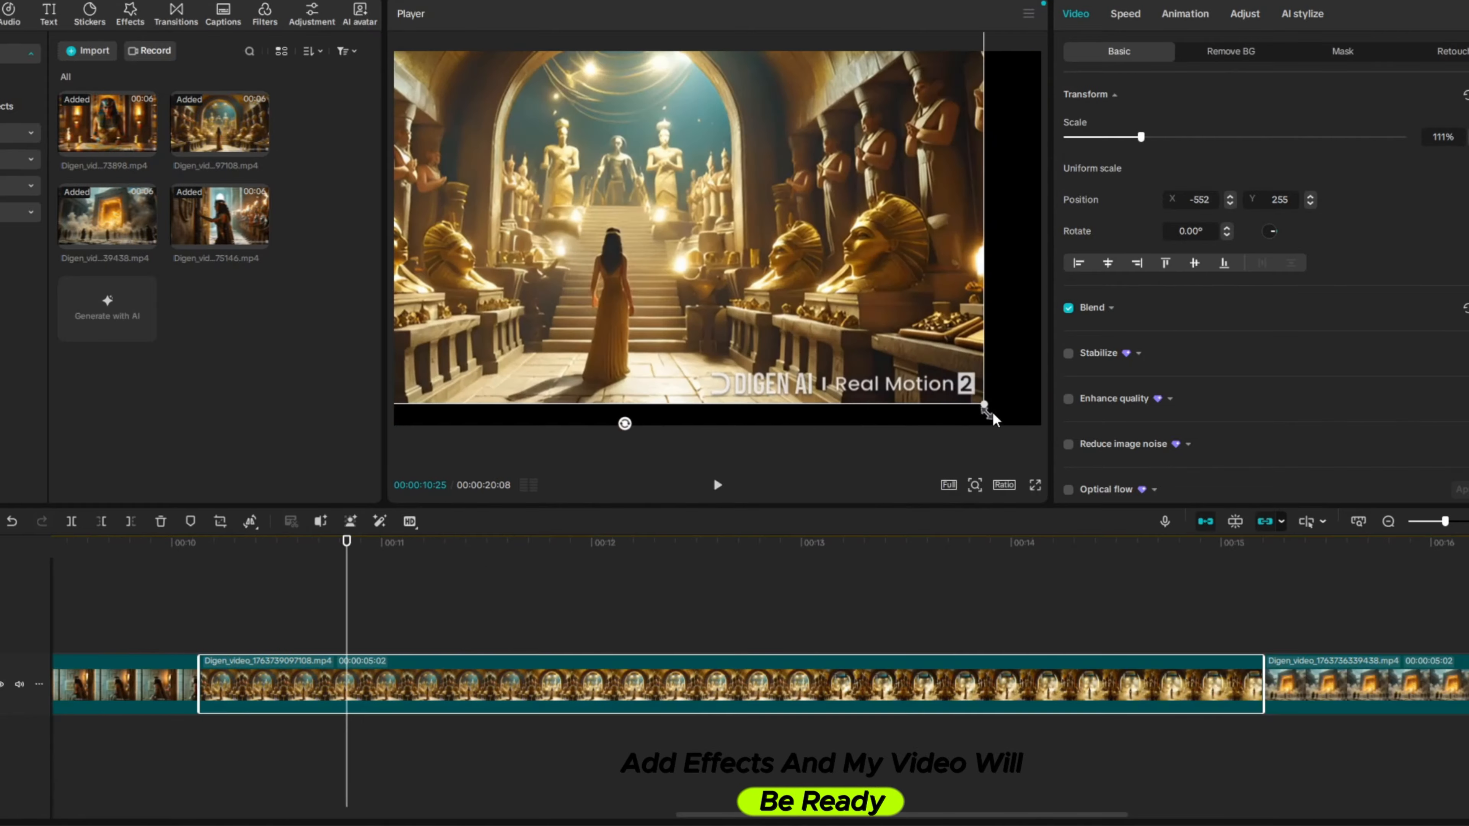
# - Enlarge the golden throne hall clip and shift it to fill the frame with its watermark outside
pyautogui.moveTo(984, 404); pyautogui.dragTo(997, 412)
pyautogui.moveTo(766, 280); pyautogui.dragTo(863, 323)
pyautogui.moveTo(1467, 543)
pyautogui.mouseDown()
pyautogui.moveTo(1439, 542)
pyautogui.moveTo(1468, 542)
pyautogui.mouseUp()
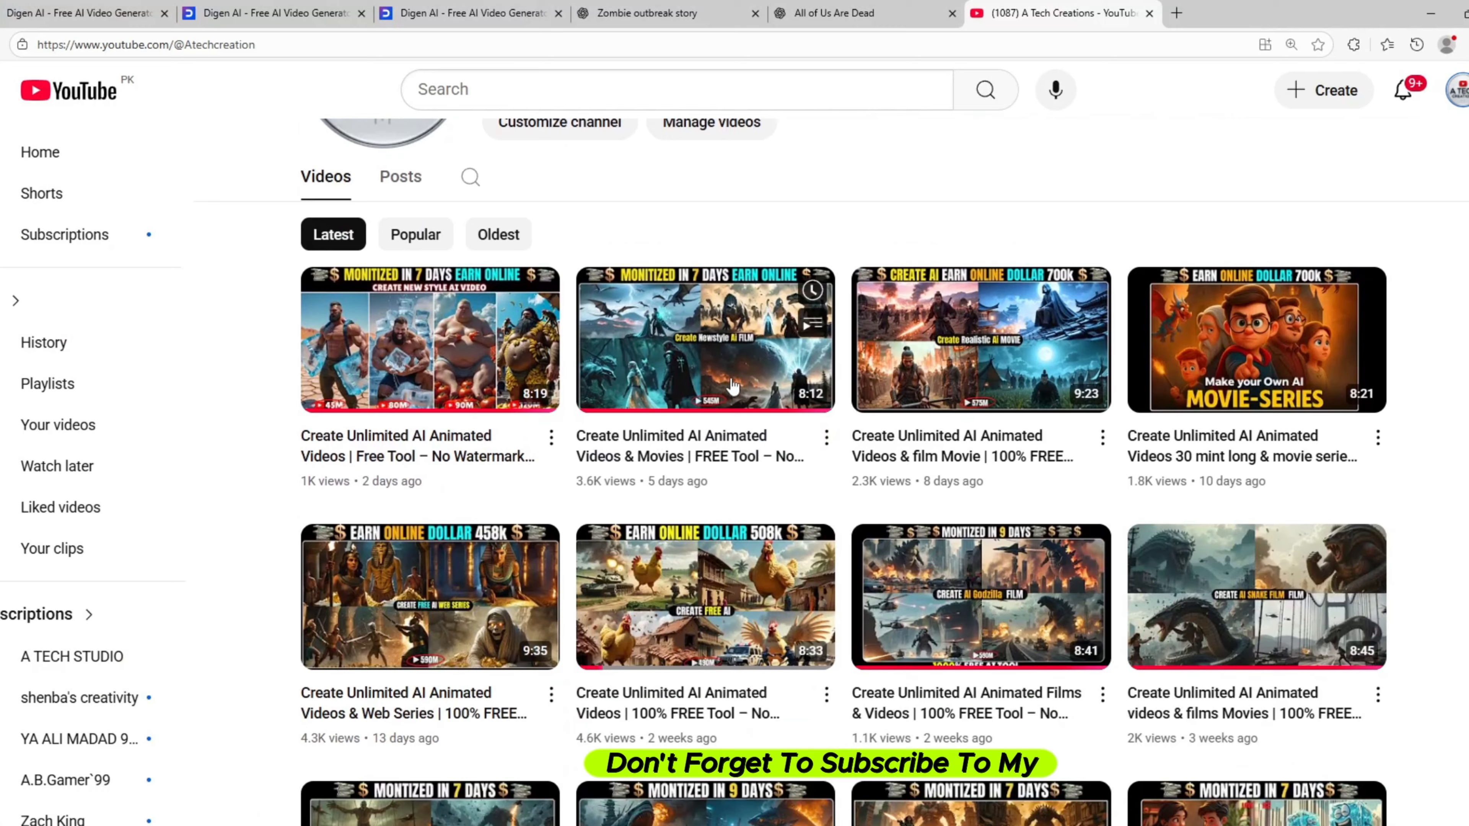
# - Switch to YouTube and look through the video lists of the A Tech Creations and The Wordy Tales channels
pyautogui.scroll(-8, 844, 486)
pyautogui.scroll(-4, 640, 583)
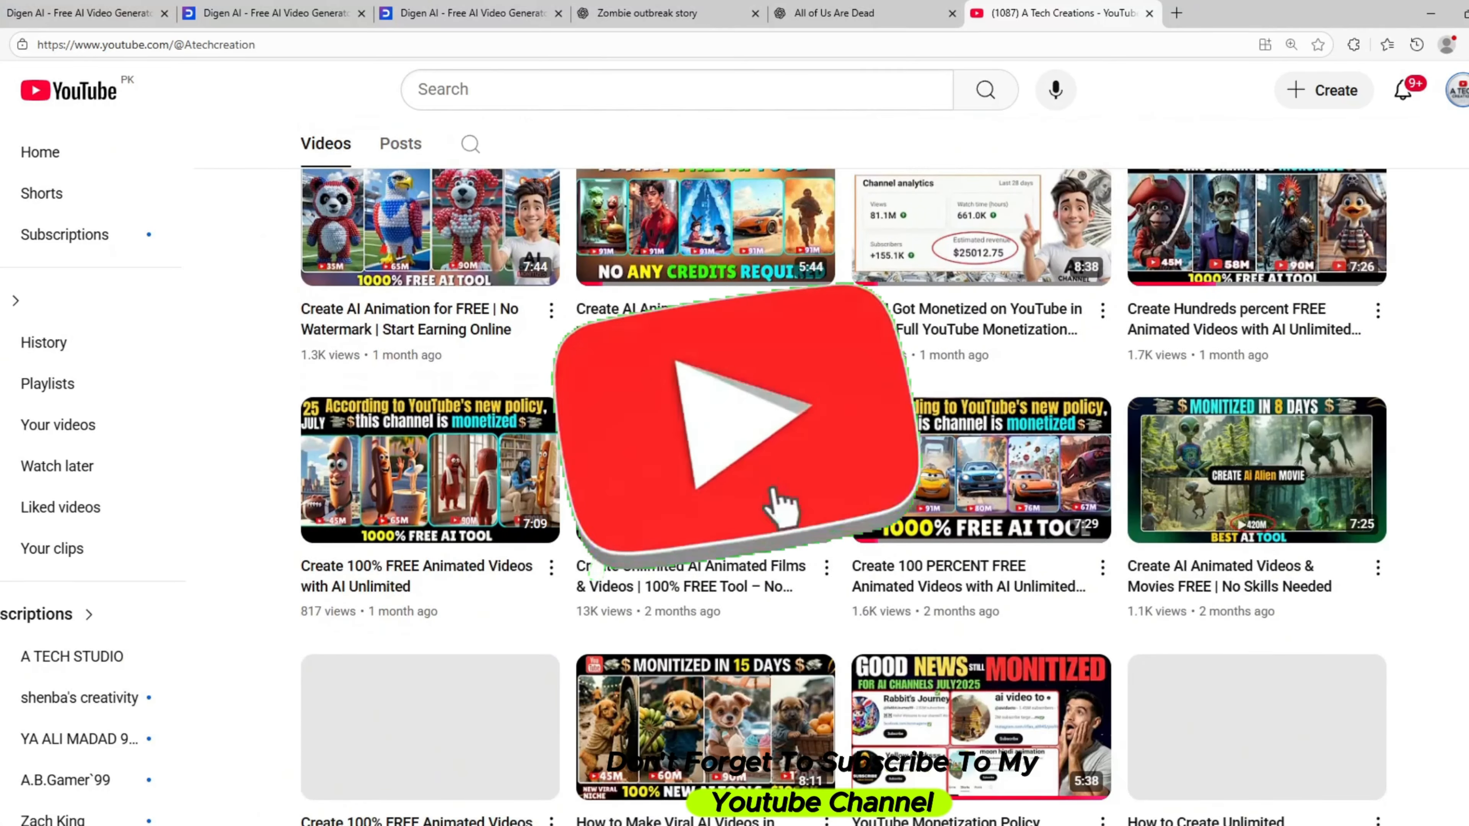
pyautogui.scroll(7, 640, 583)
pyautogui.scroll(10, 640, 583)
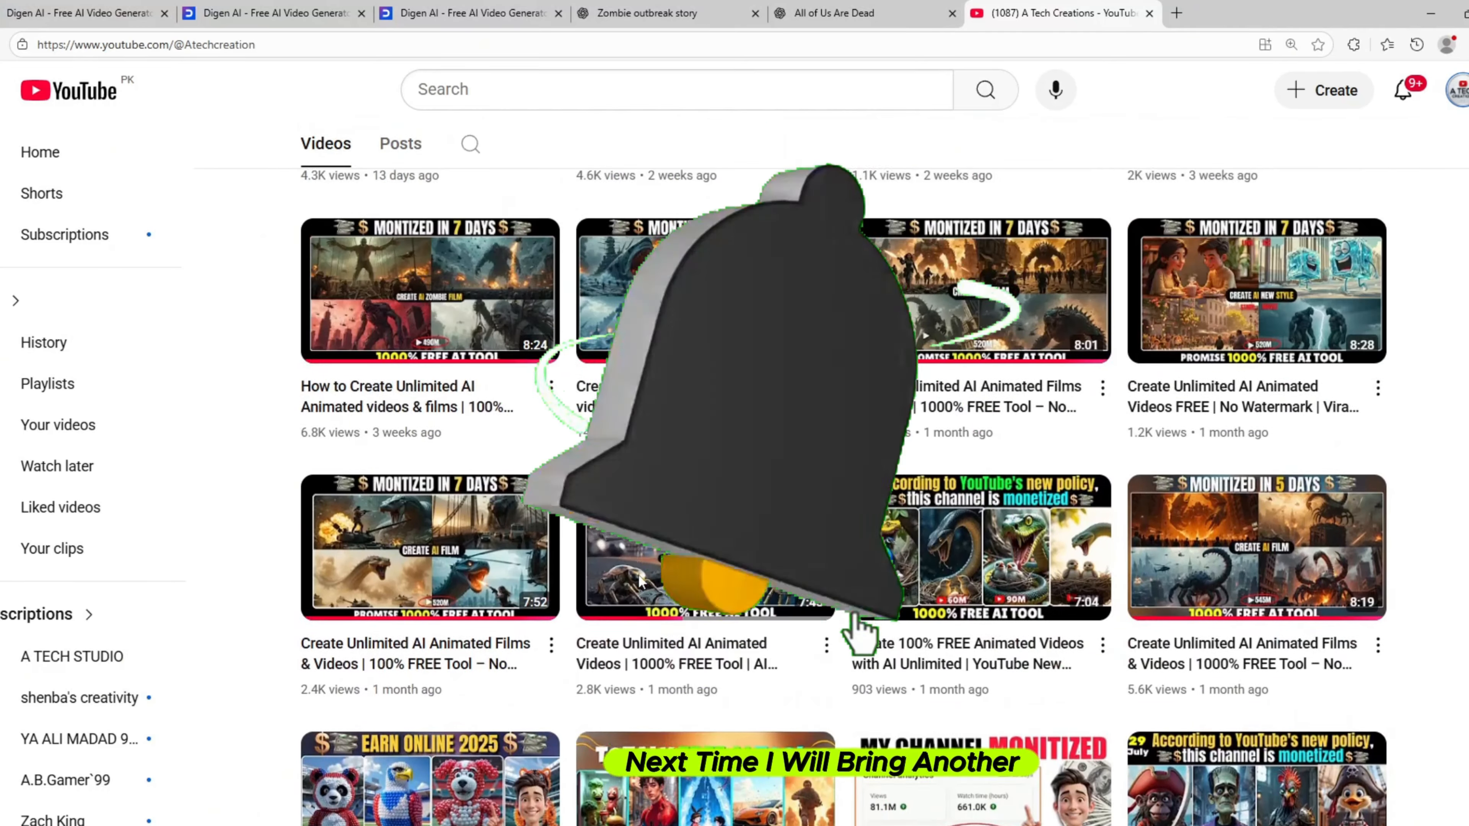
pyautogui.scroll(5, 639, 583)
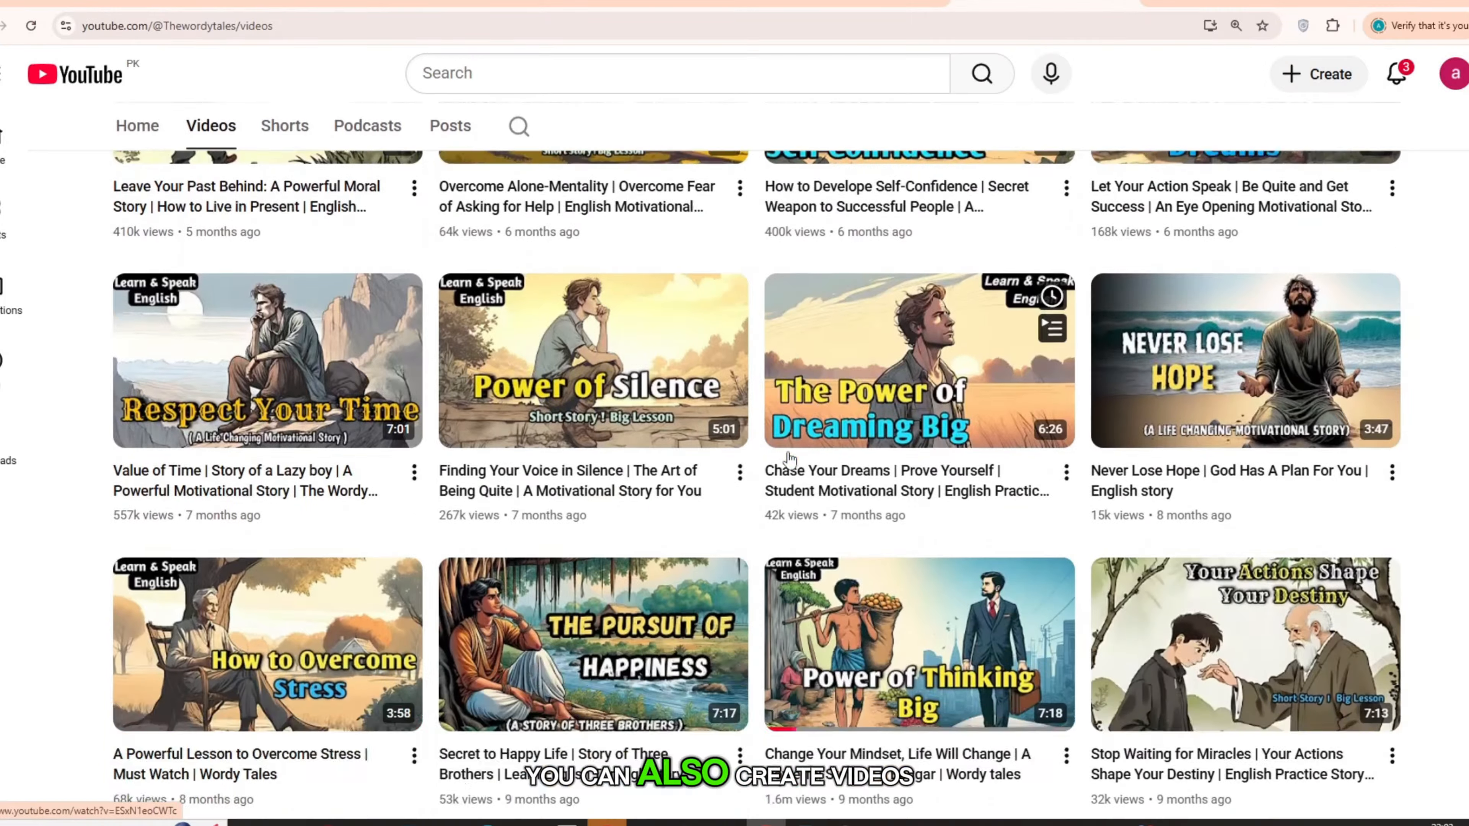
pyautogui.scroll(-7, 790, 461)
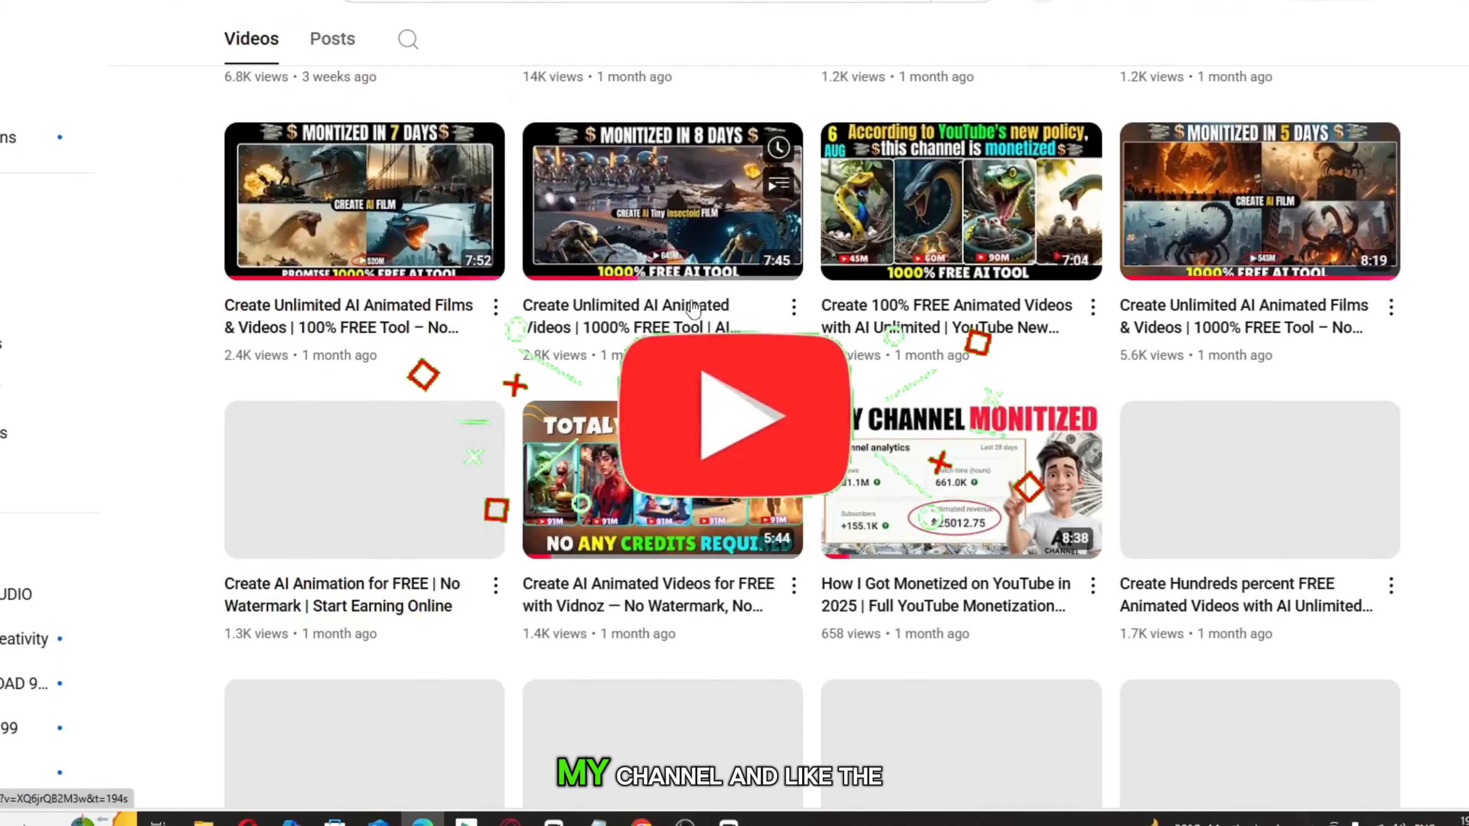
pyautogui.scroll(-6, 751, 428)
pyautogui.scroll(5, 763, 472)
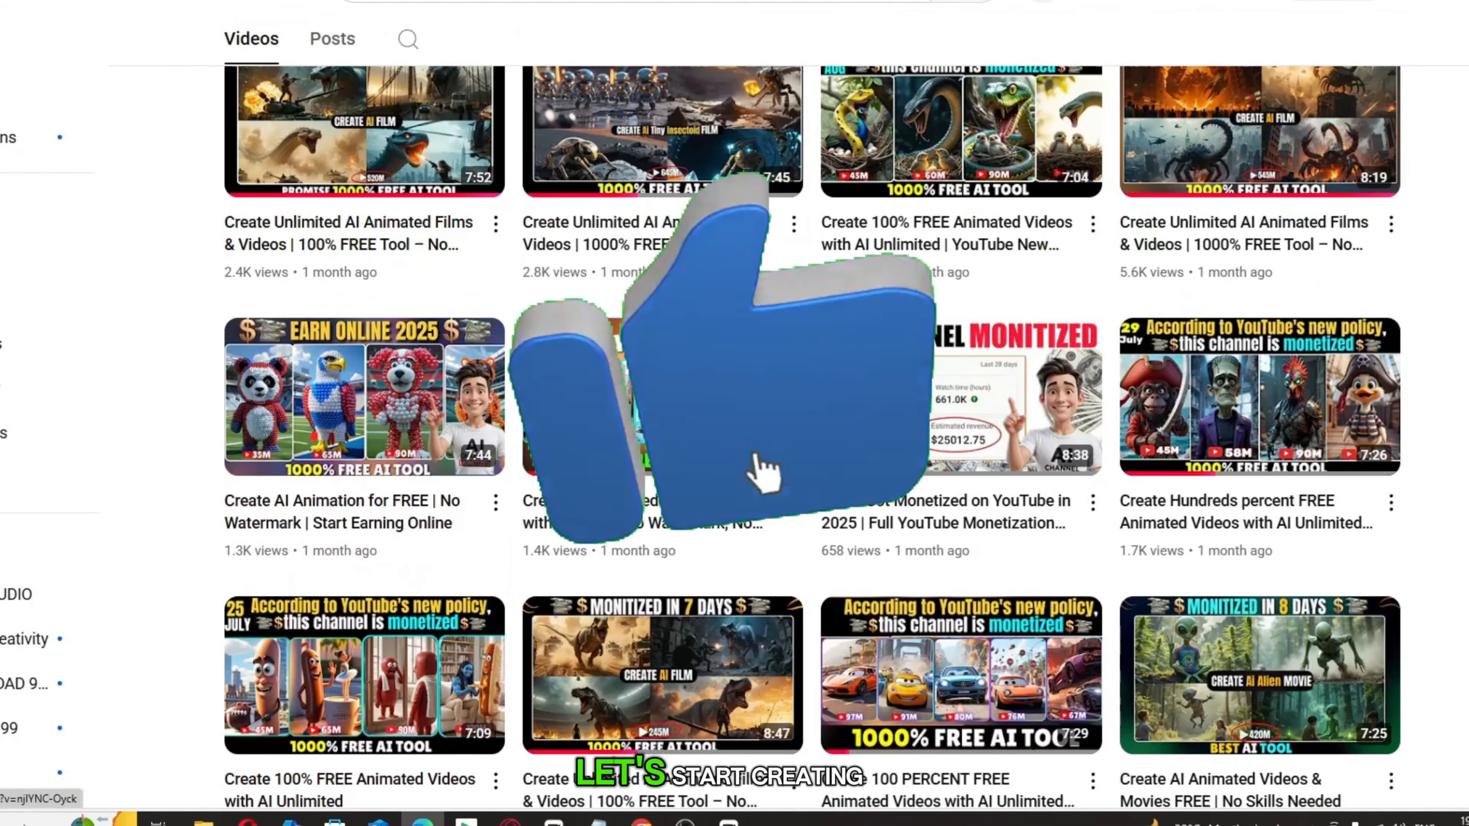